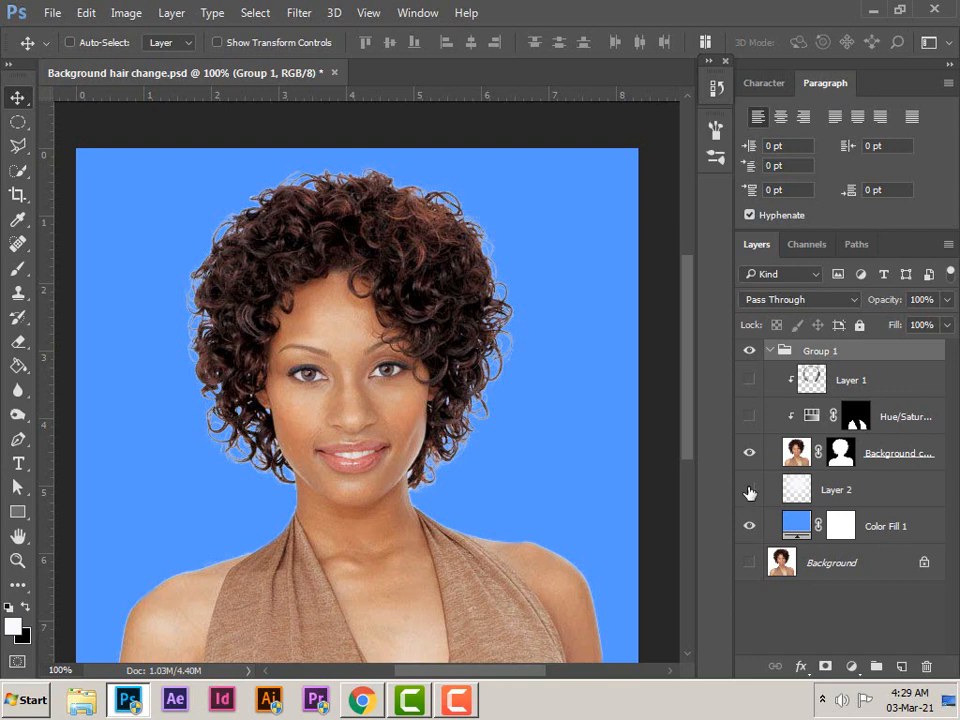
Step: Show Layer 2, the Hue/Saturation adjustment and Layer 1 in Group 1 of the finished composition
left_click(750, 491)
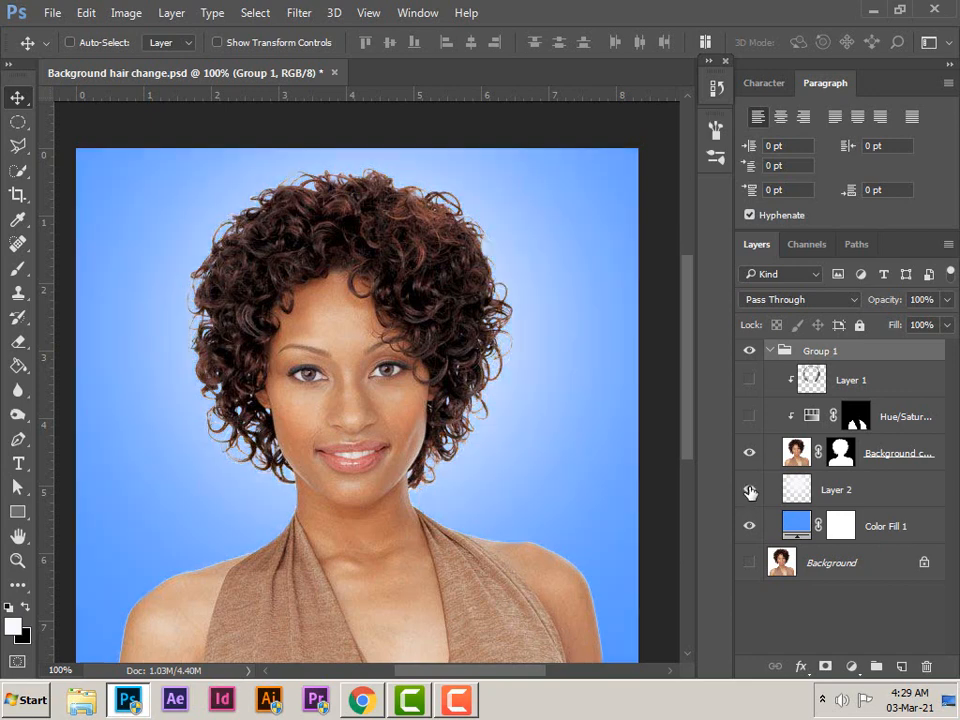
left_click(750, 417)
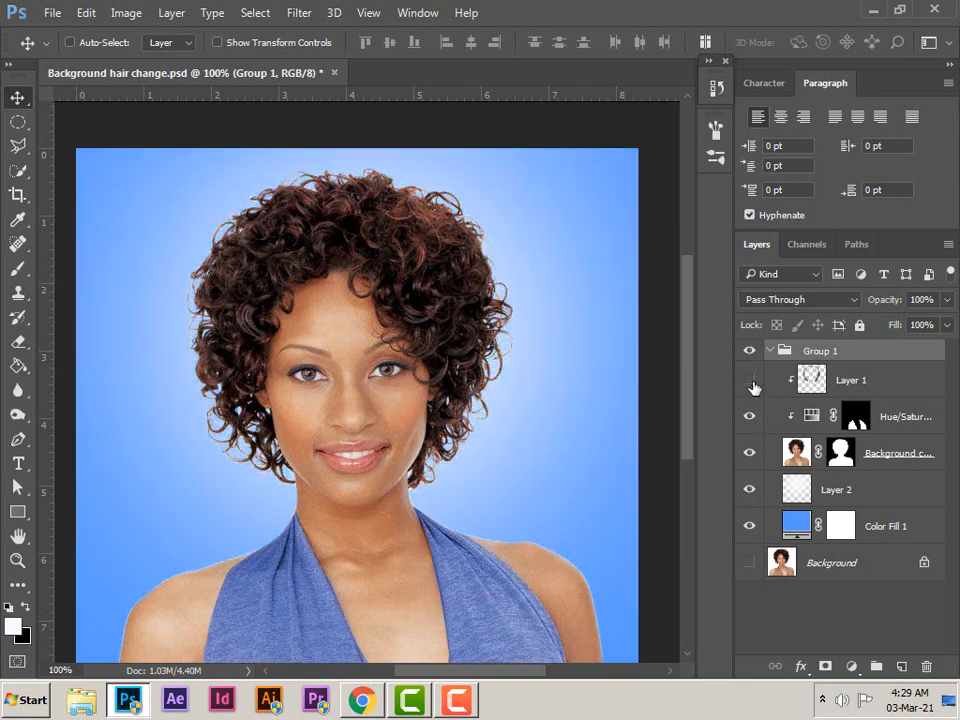
left_click(750, 381)
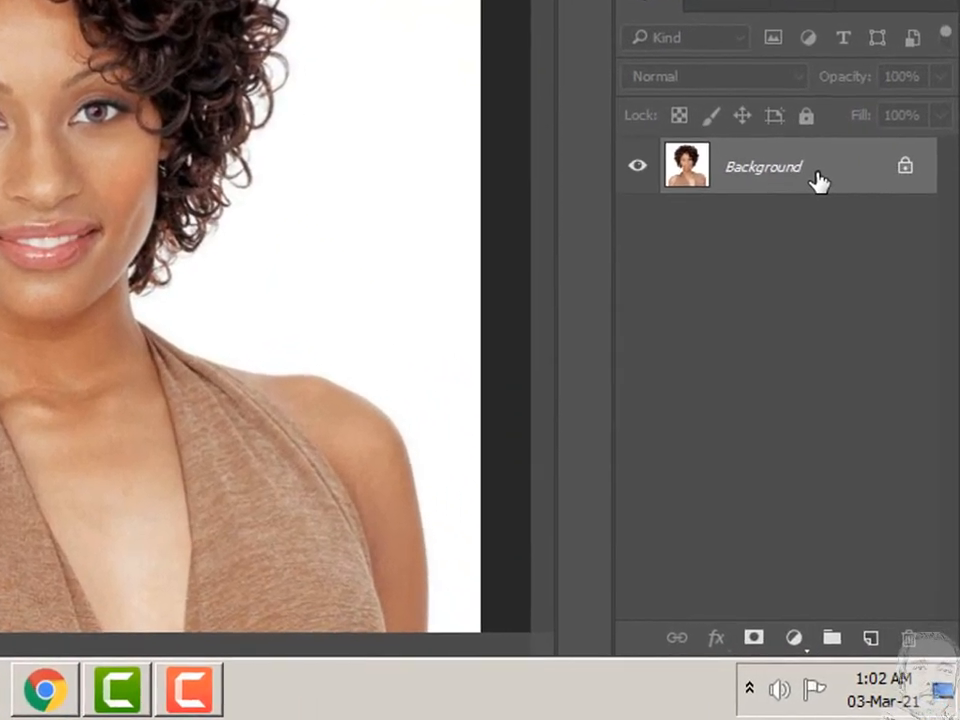
Step: Duplicate the Background layer of the curly-hair portrait and hide the original
left_click_drag(867, 368, 901, 656)
left_click_drag(869, 619, 869, 637)
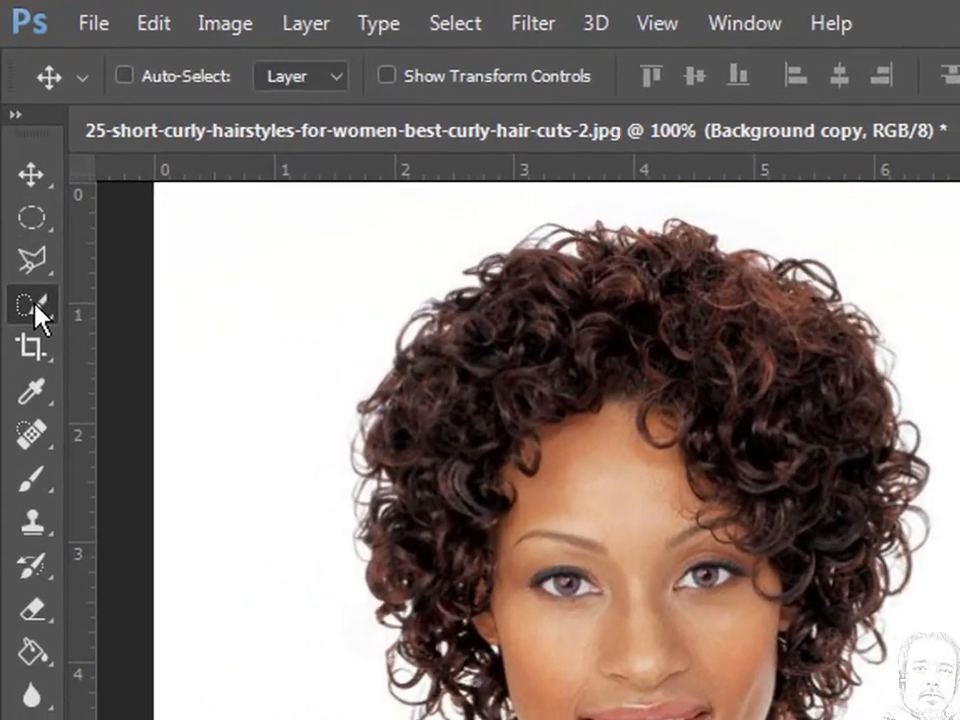
Step: Select the woman's hair, face and body on the Background copy layer with the Quick Selection tool
left_click(18, 170)
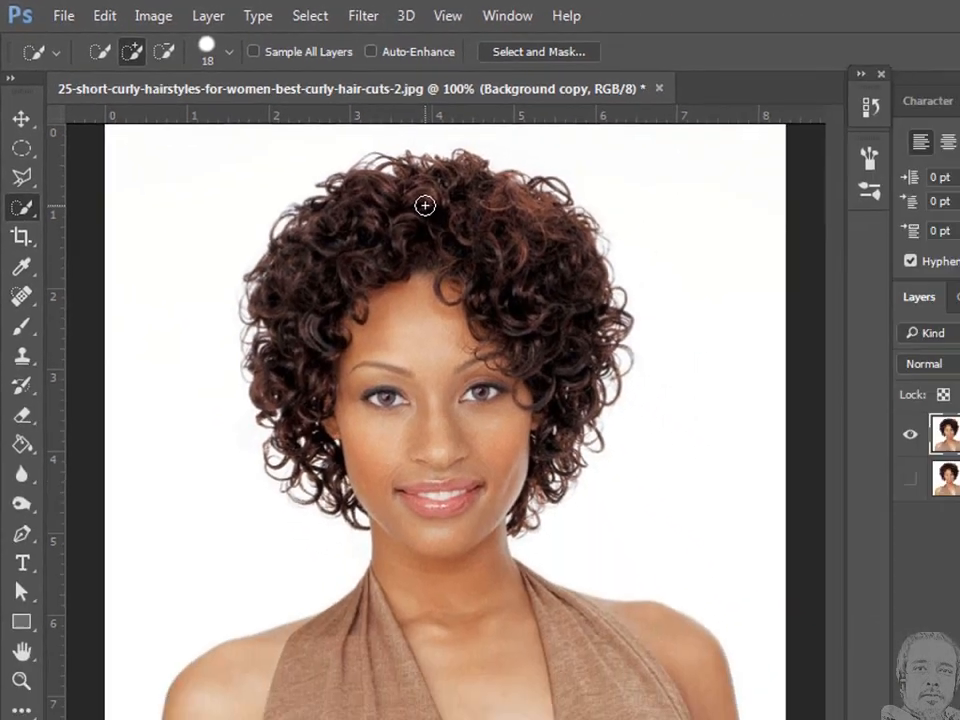
left_click_drag(628, 303, 628, 342)
mouse_move(349, 237)
left_mouse_down()
mouse_move(369, 376)
mouse_move(363, 507)
mouse_move(347, 548)
mouse_move(297, 572)
mouse_move(467, 577)
left_mouse_up()
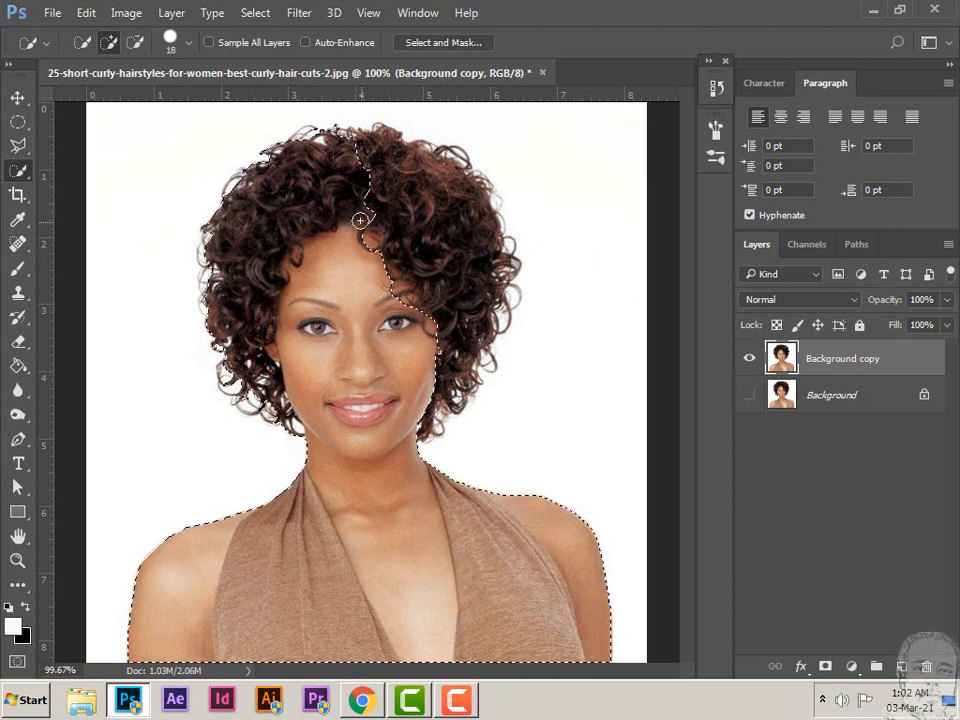
left_click_drag(361, 219, 410, 219)
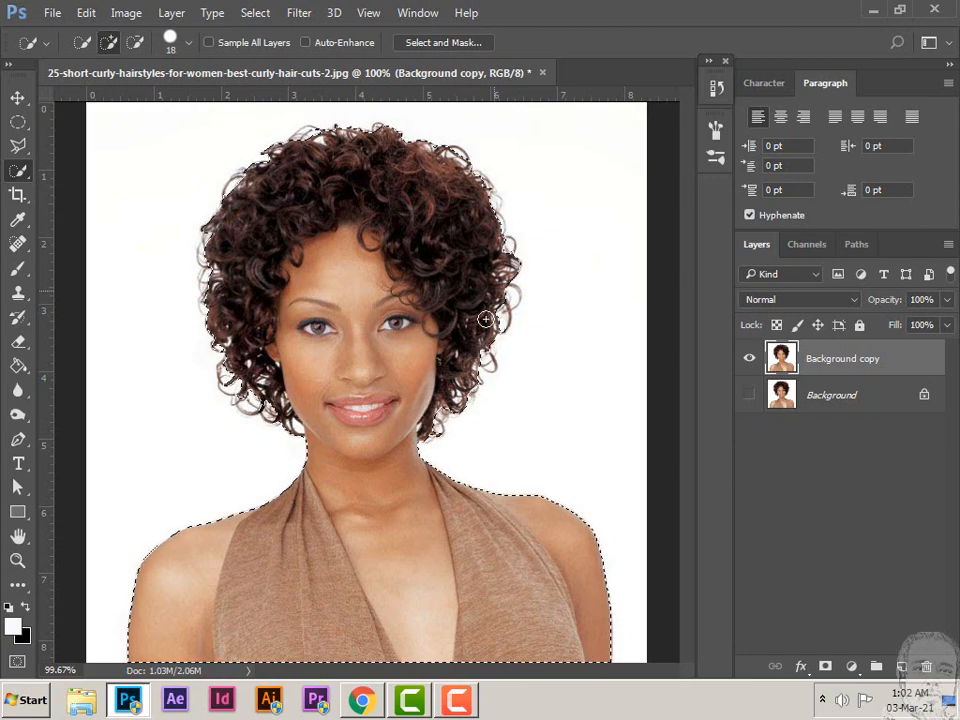
Step: Reduce the Quick Selection brush to 7 and add the looping curls at the hair's upper-right edge to the selection
key("z")
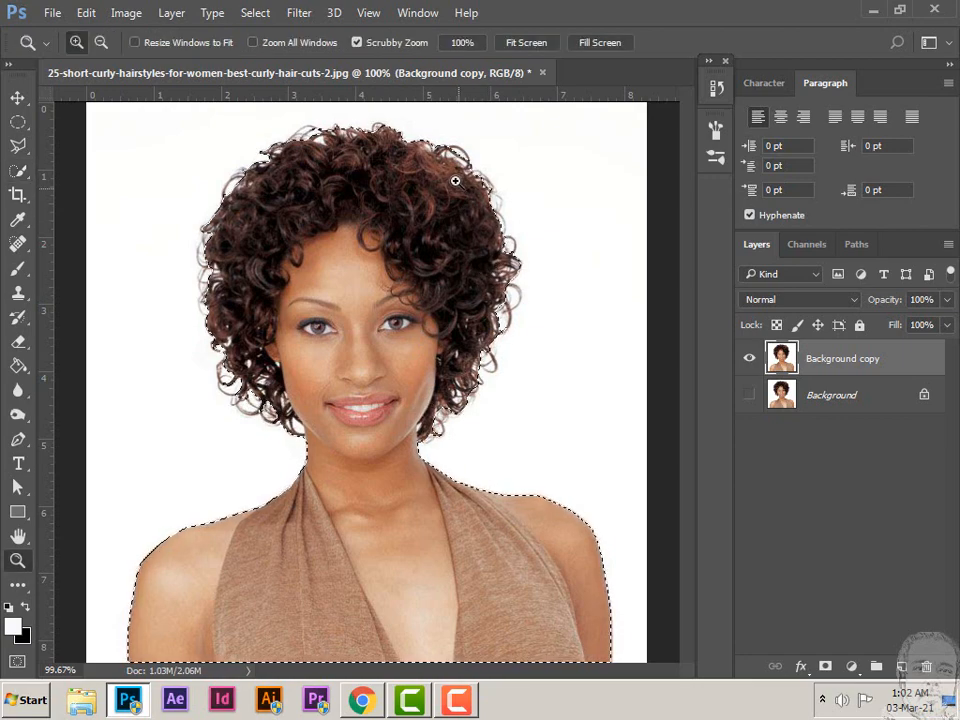
left_click_drag(455, 181, 526, 394)
left_click_drag(497, 279, 509, 278)
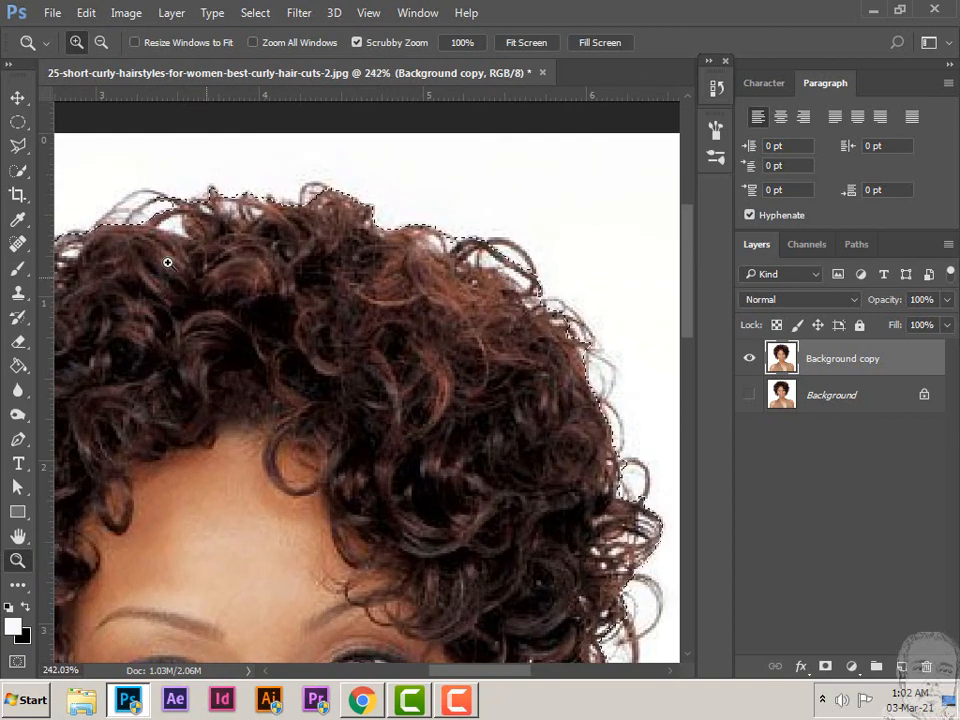
left_click(18, 170)
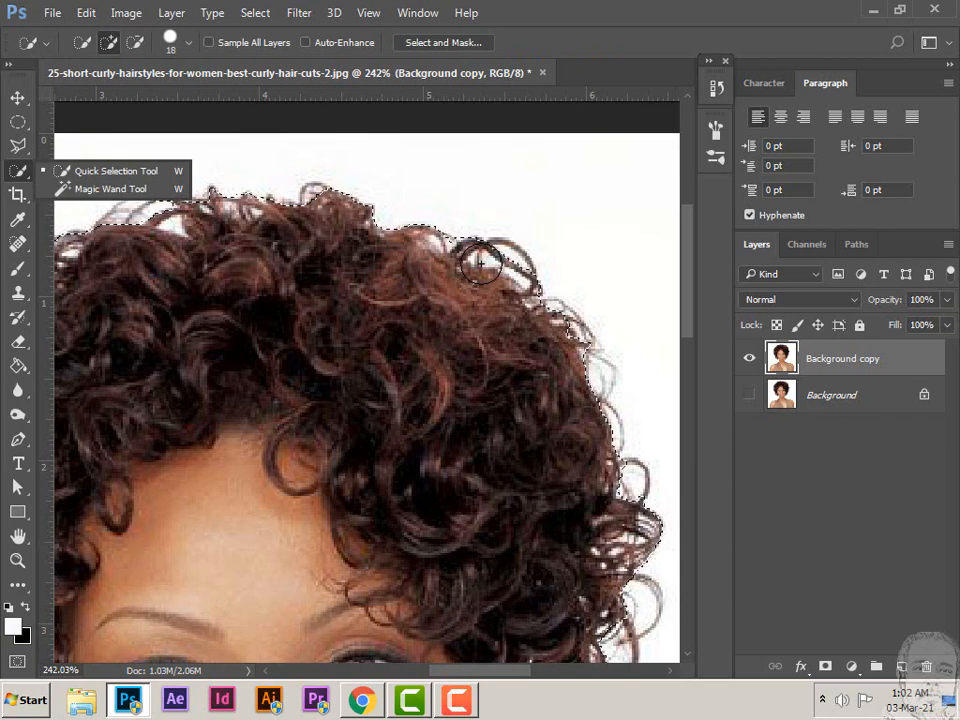
key("bracketleft")
key("bracketleft")
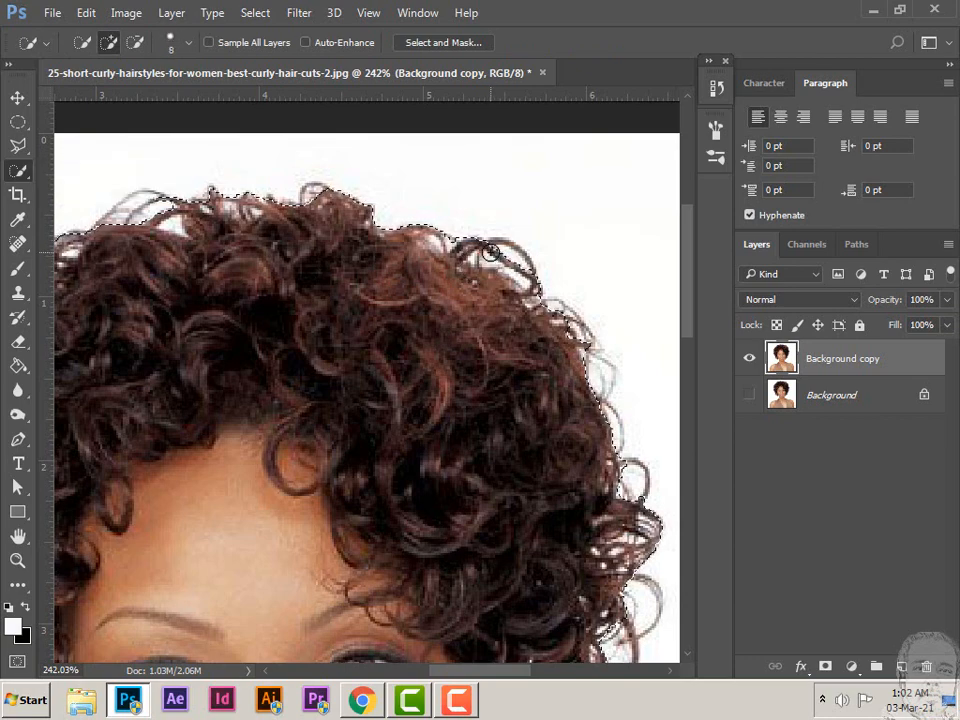
key("bracketleft")
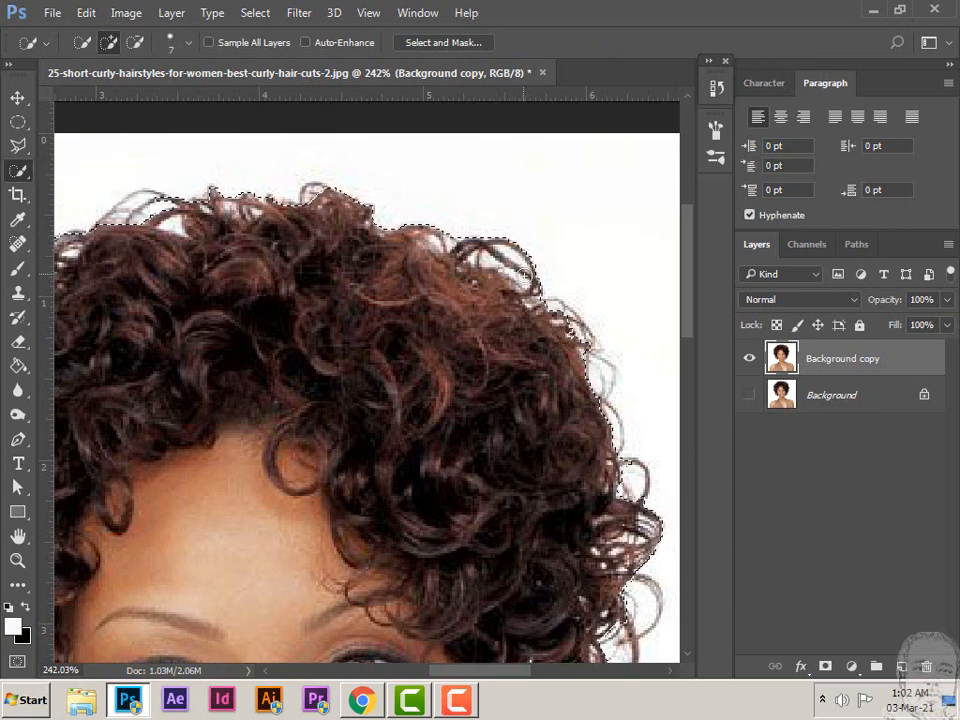
Step: Extend the selection over the outer curls along the right side of the hair, down to the neck
left_click_drag(489, 306, 416, 232)
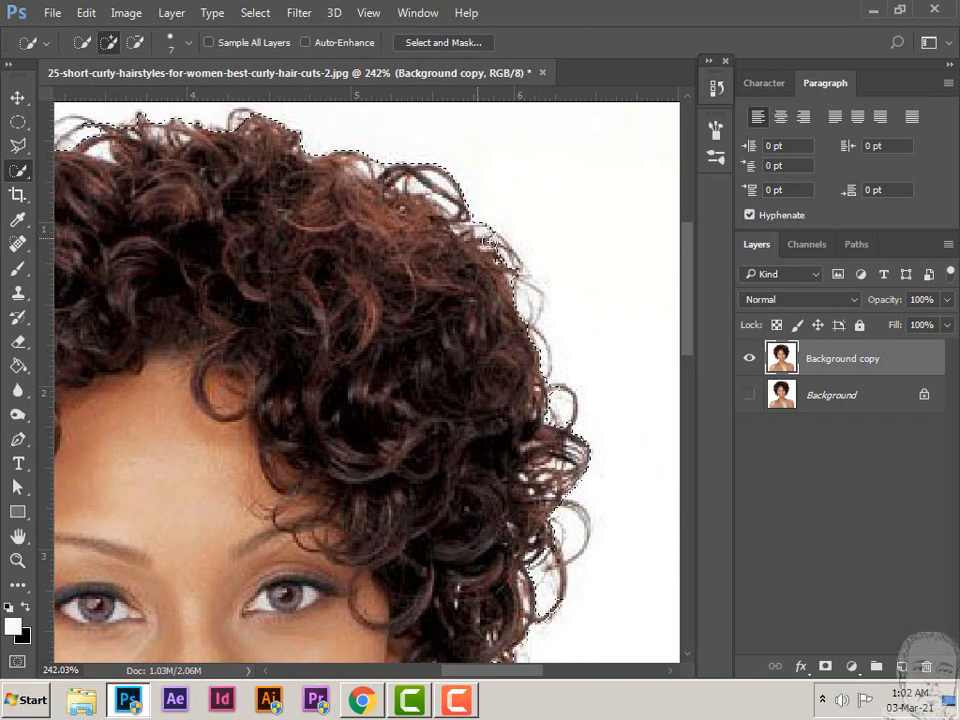
mouse_move(521, 292)
left_mouse_down()
mouse_move(469, 320)
mouse_move(519, 274)
mouse_move(530, 308)
left_mouse_up()
left_click_drag(496, 343, 462, 224)
left_click_drag(508, 316, 518, 347)
left_click_drag(450, 331, 423, 248)
mouse_move(425, 378)
left_mouse_down()
mouse_move(435, 406)
mouse_move(366, 310)
left_mouse_up()
mouse_move(341, 377)
left_mouse_down()
mouse_move(322, 415)
mouse_move(301, 428)
mouse_move(336, 373)
left_mouse_up()
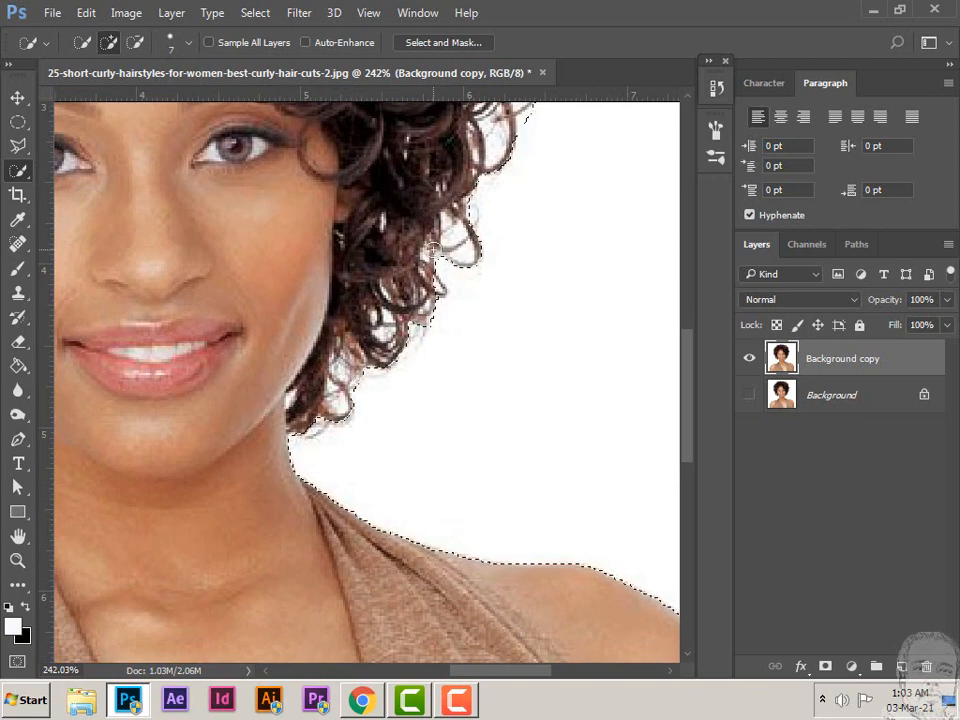
left_click_drag(311, 427, 350, 365)
Step: Extend the selection over the outer curls along the left side and across the top of the hair
scroll(345, 350, "left", 3)
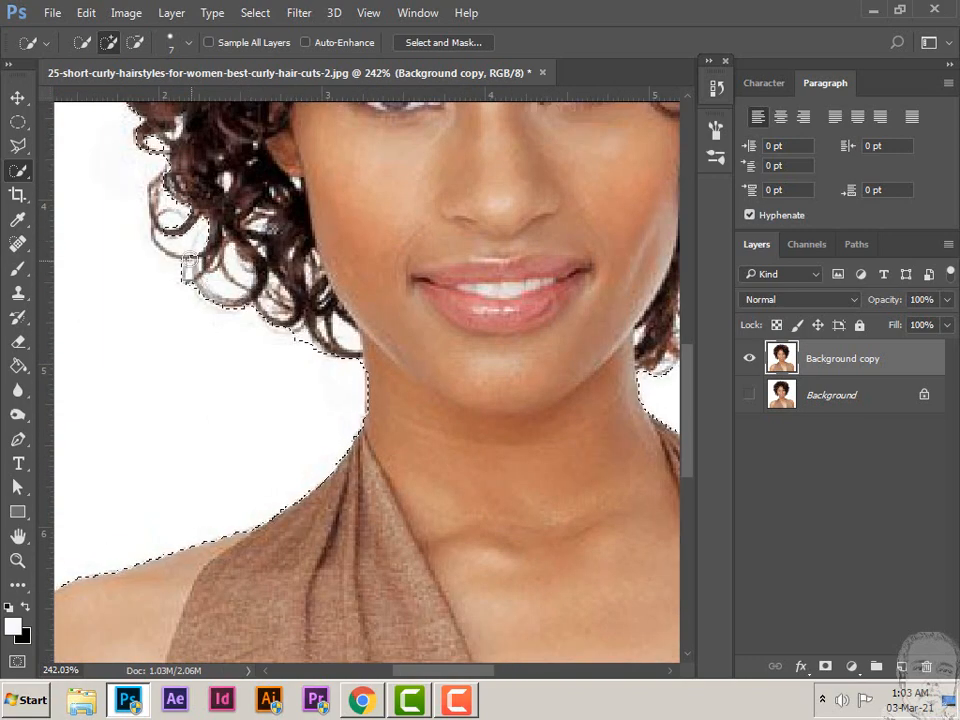
scroll(208, 332, "up", 2)
scroll(213, 330, "up", 3)
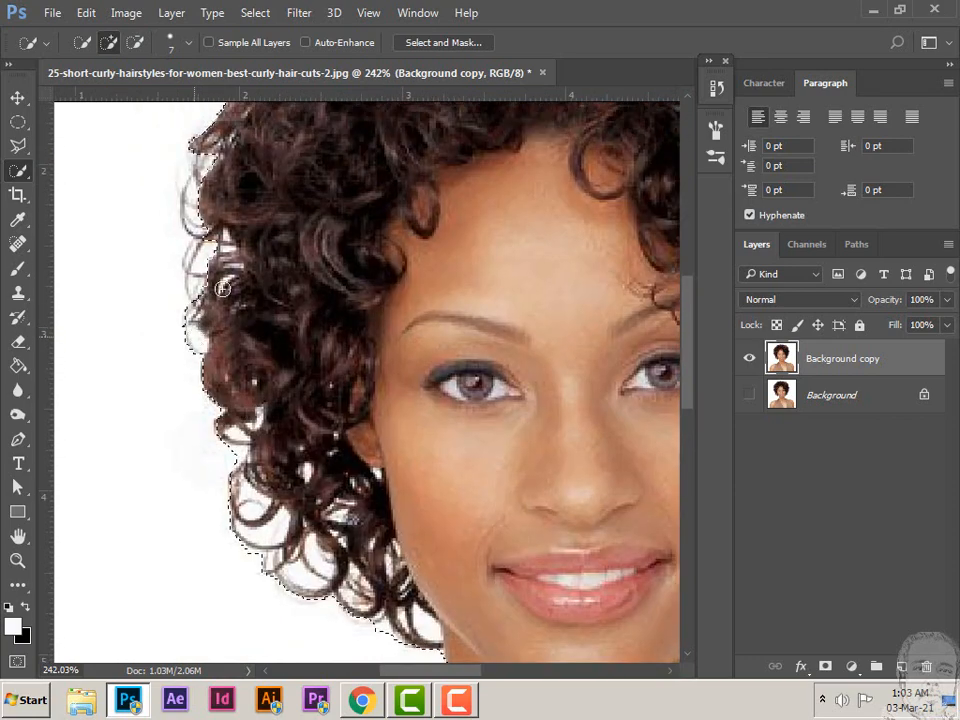
scroll(251, 354, "up", 2)
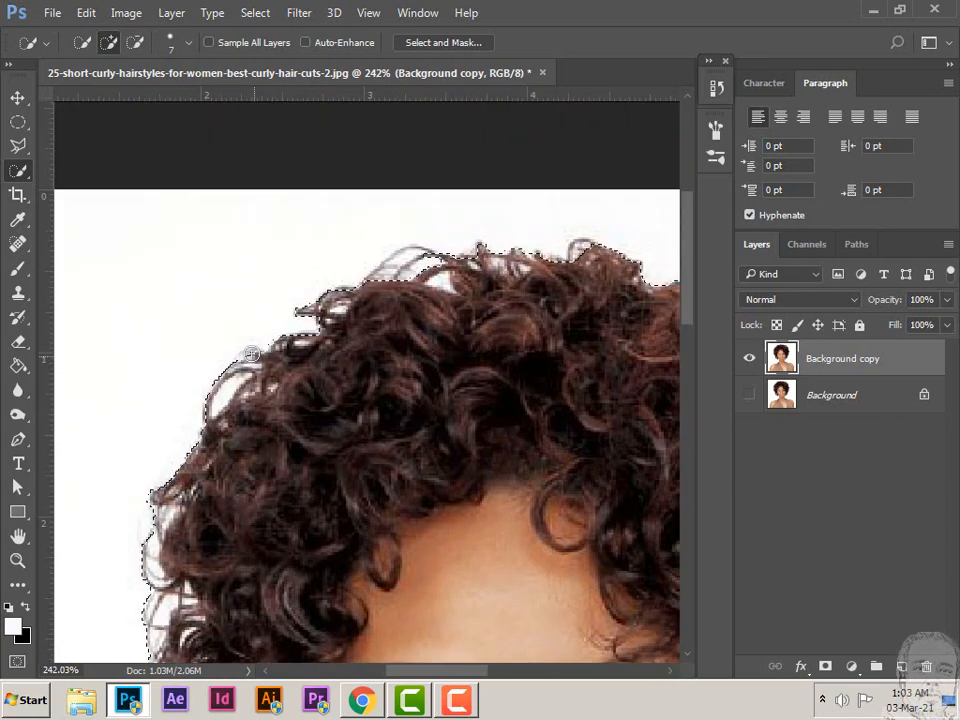
left_click_drag(252, 354, 216, 433)
mouse_move(366, 365)
left_mouse_down()
mouse_move(380, 347)
mouse_move(402, 360)
mouse_move(333, 371)
left_mouse_up()
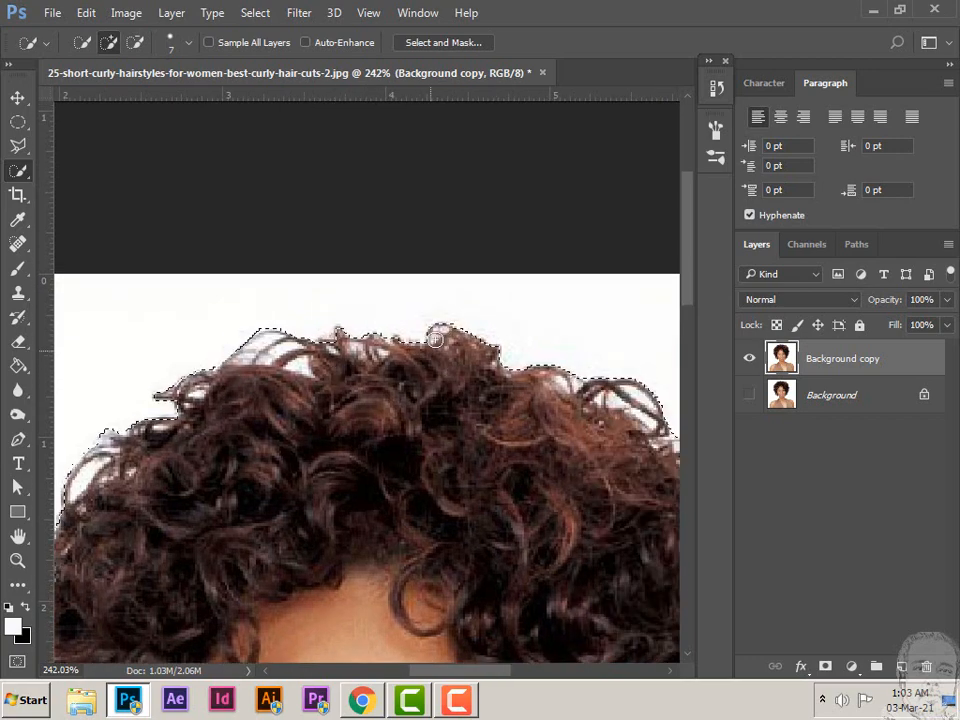
left_click_drag(430, 349, 437, 336)
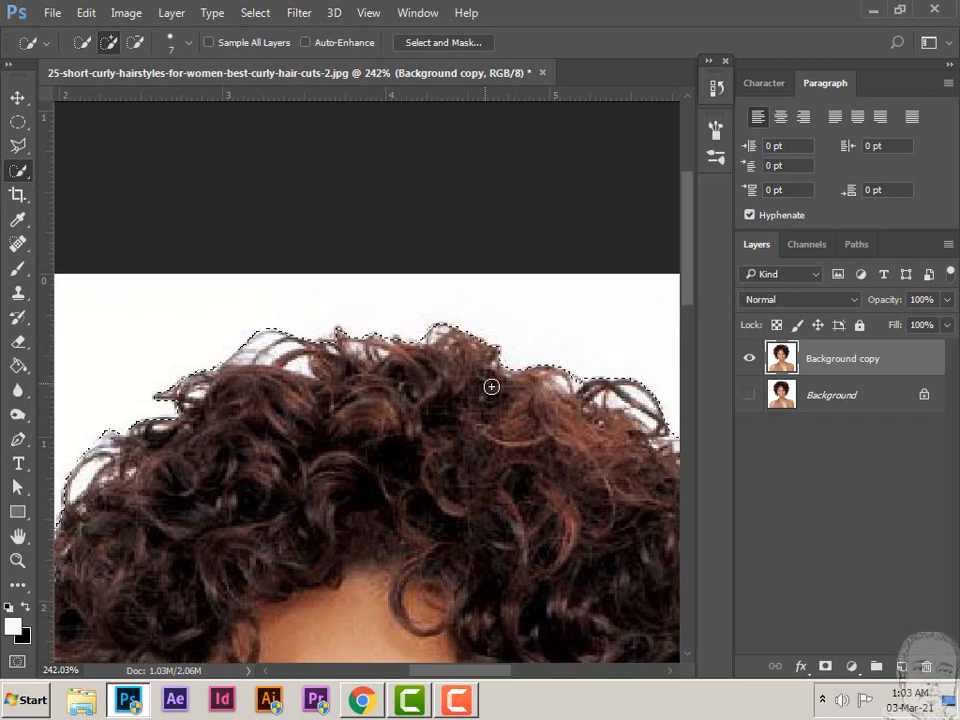
left_click_drag(525, 423, 416, 395)
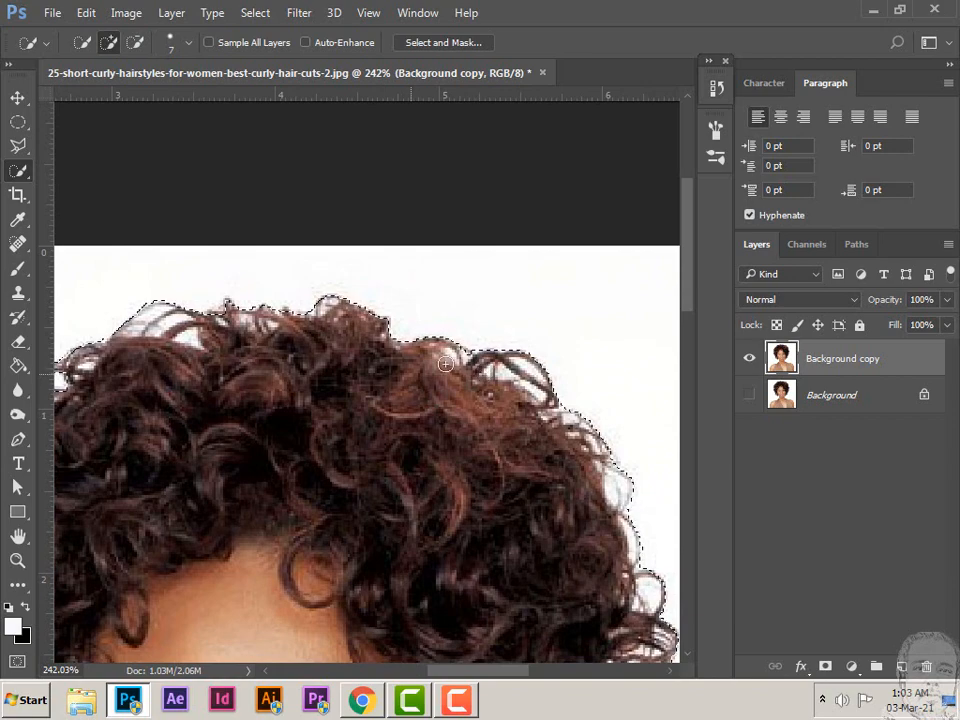
key("ctrl+0")
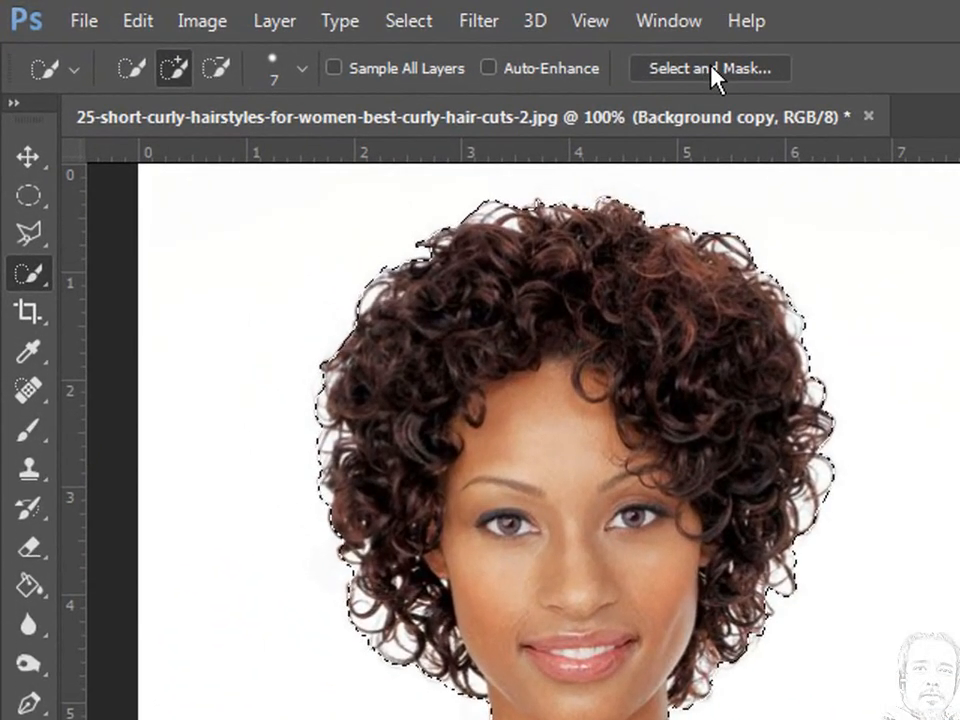
Step: Open the selection in Select and Mask and refine the right hair edge with the Refine Edge Brush at size 25
left_click(713, 70)
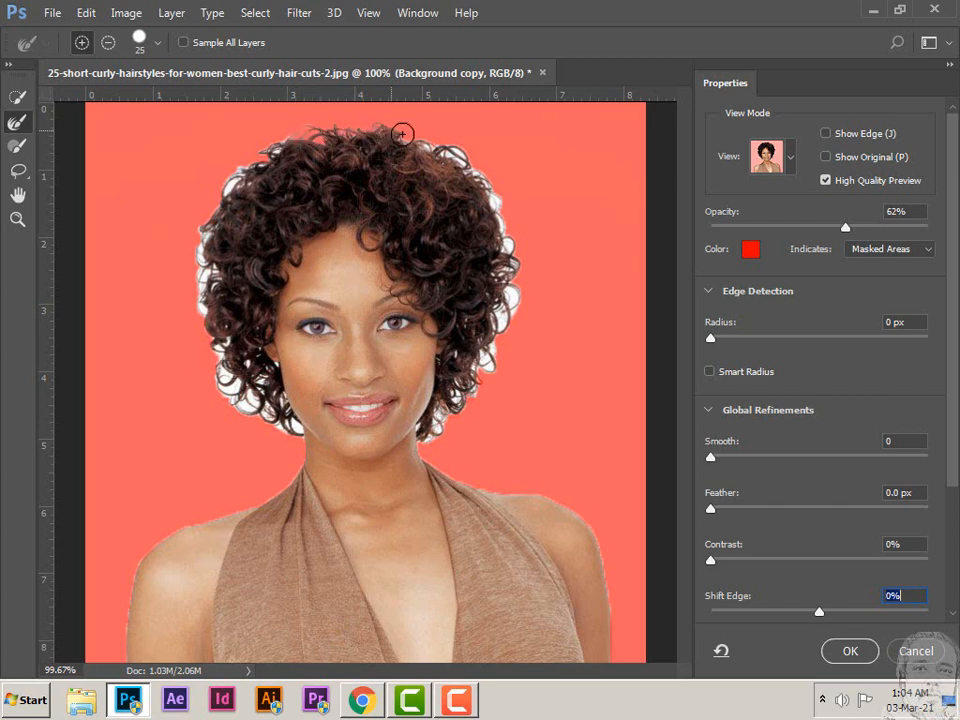
mouse_move(495, 200)
left_mouse_down()
mouse_move(510, 264)
mouse_move(498, 328)
mouse_move(466, 368)
left_mouse_up()
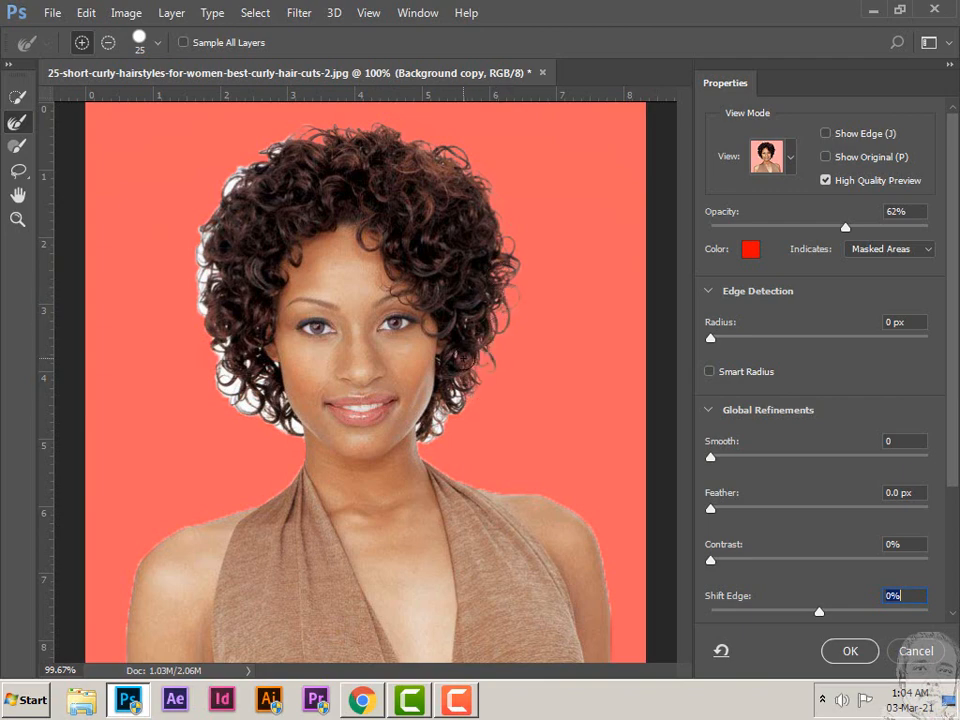
Step: Reduce the Refine Edge Brush to 6 and clean the white gap between the right-hand curls and the neck
key("z")
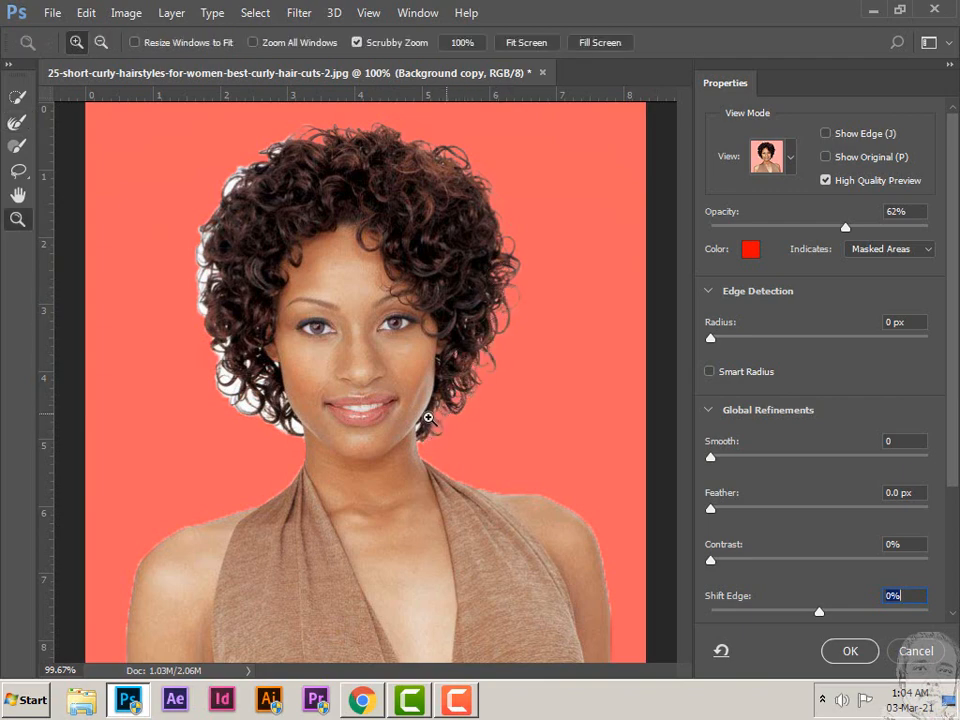
left_click_drag(429, 414, 451, 512)
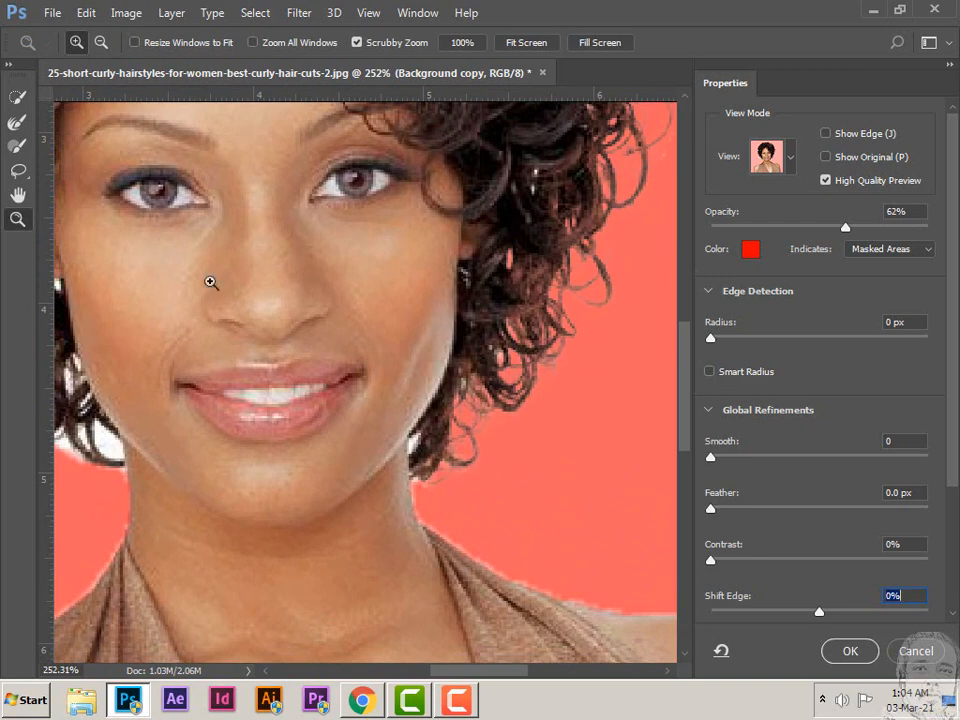
left_click(16, 122)
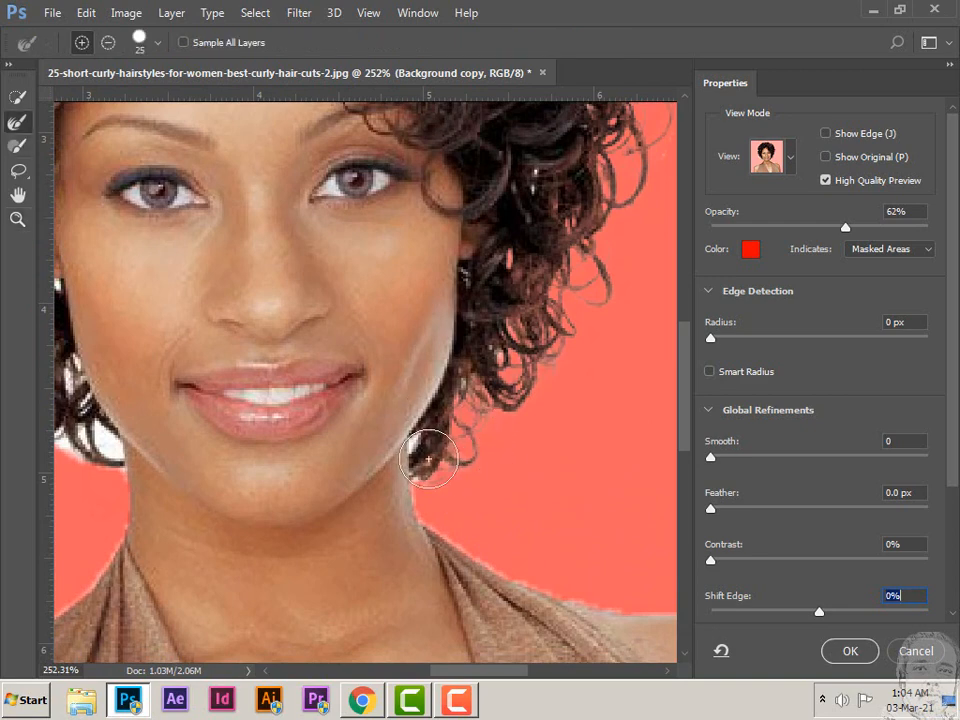
key("bracketleft")
key("bracketleft")
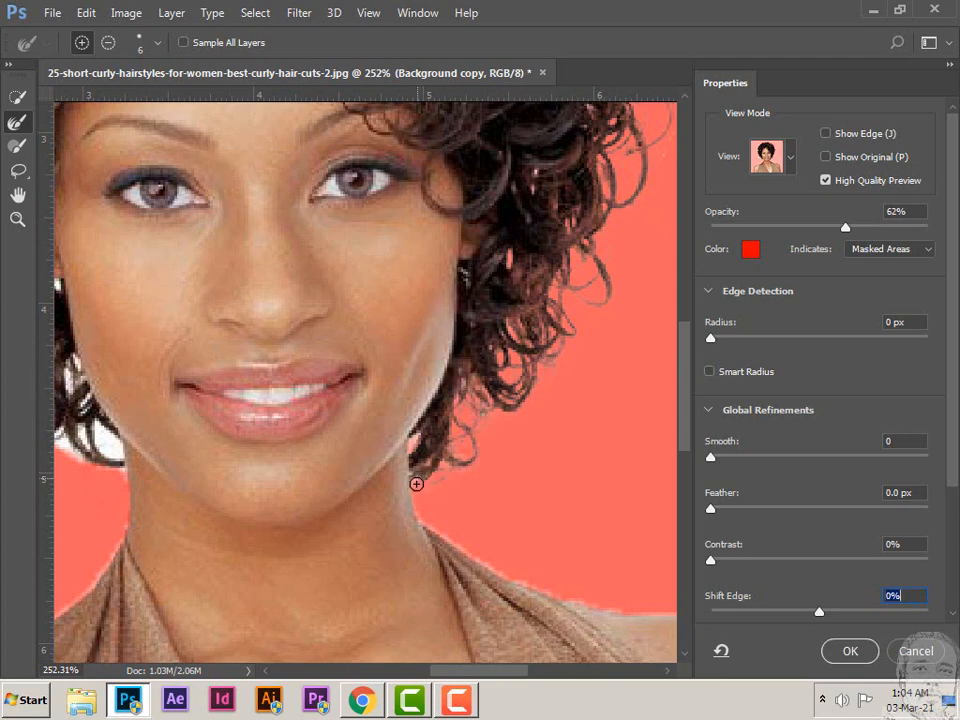
Step: Enlarge the Refine Edge Brush to 15 and remove the white areas among the curls on the lower-left side of the hair
left_click_drag(305, 383, 455, 368)
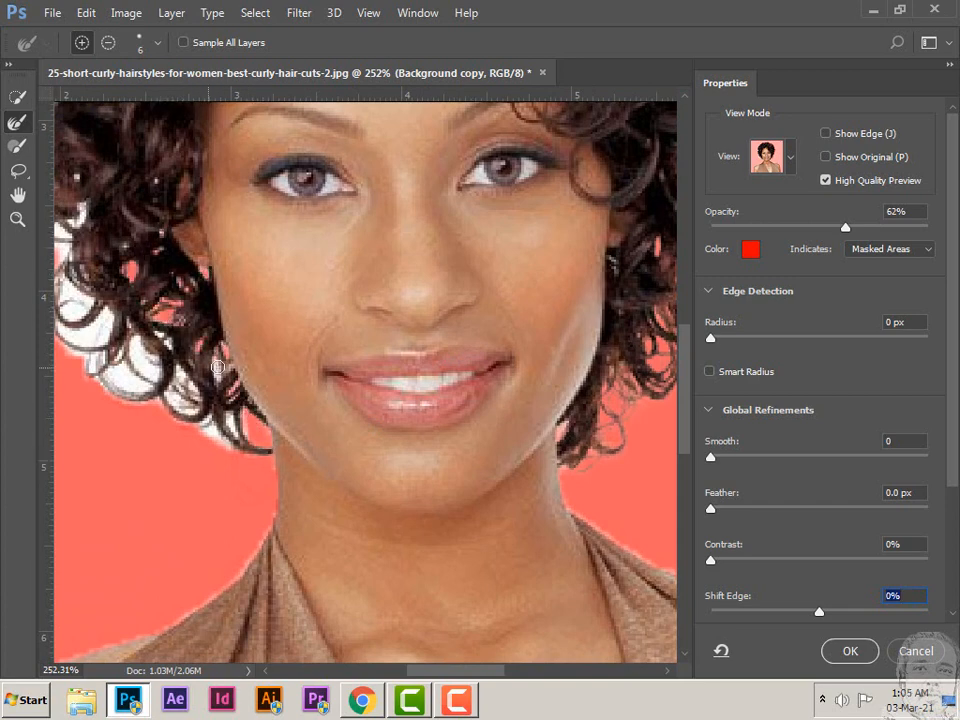
key("bracketright")
key("bracketright")
key("bracketright")
key("bracketright")
key("bracketright")
mouse_move(232, 434)
left_mouse_down()
mouse_move(172, 390)
mouse_move(197, 392)
mouse_move(117, 358)
mouse_move(76, 300)
left_mouse_up()
left_click_drag(111, 291, 252, 399)
mouse_move(213, 450)
left_mouse_down()
mouse_move(199, 335)
mouse_move(153, 204)
left_mouse_up()
left_click_drag(161, 232, 191, 429)
mouse_move(174, 402)
left_mouse_down()
mouse_move(162, 301)
mouse_move(192, 248)
left_mouse_up()
left_click_drag(191, 356, 197, 398)
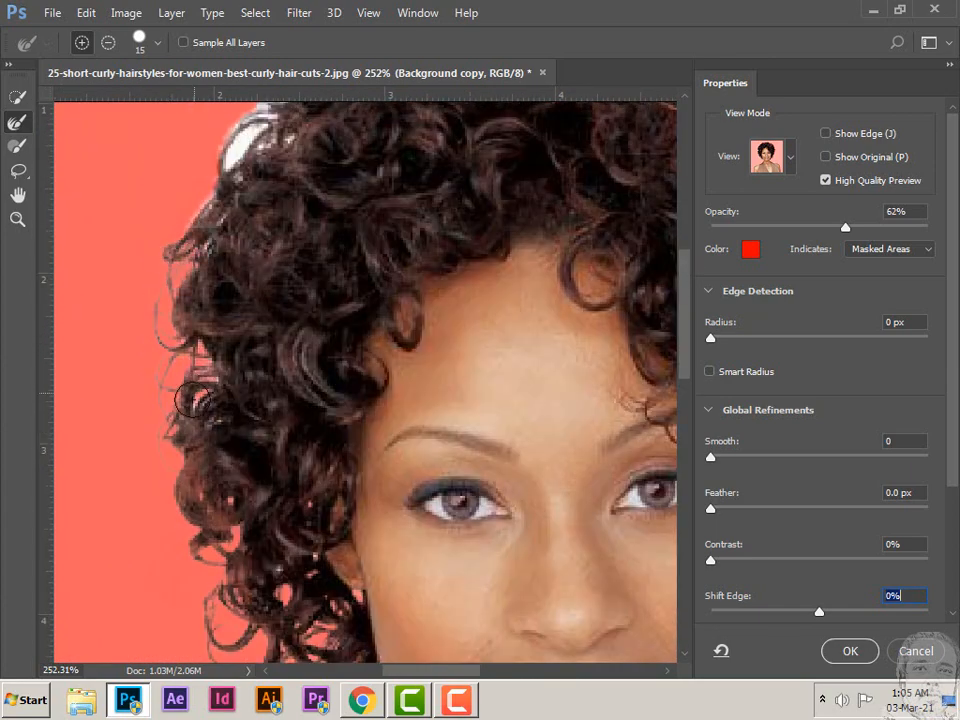
Step: Refine the remaining white fringe along the upper-left edge of the hair
left_click_drag(210, 300, 207, 460)
mouse_move(211, 342)
left_mouse_down()
mouse_move(222, 304)
mouse_move(284, 287)
mouse_move(382, 181)
left_mouse_up()
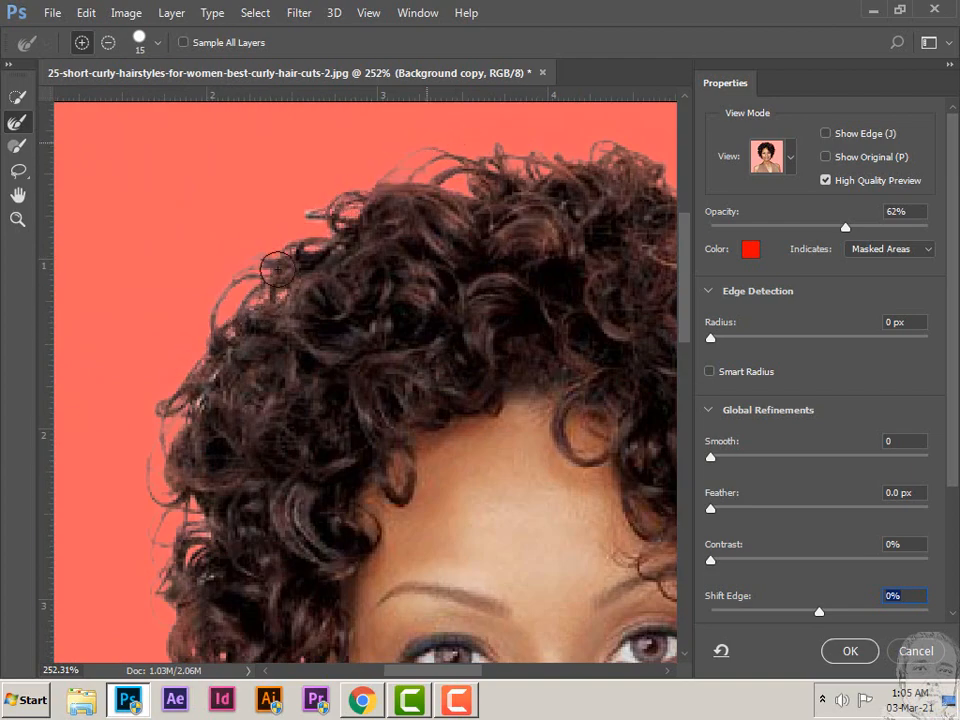
left_click_drag(227, 392, 259, 297)
key("ctrl+0")
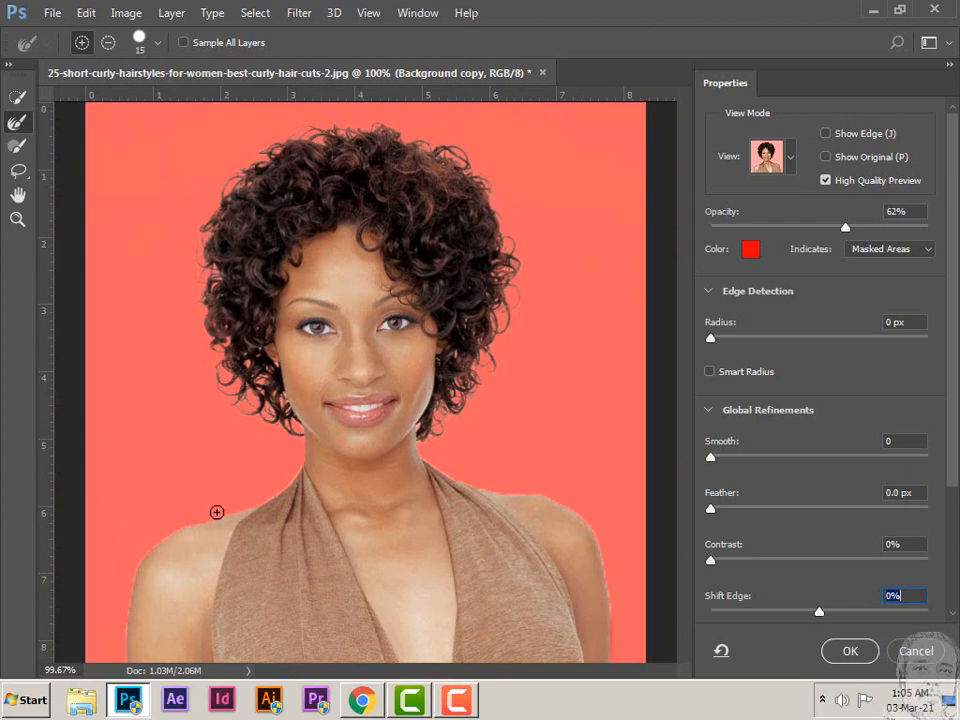
Step: Refine the edge of the shoulder and arm on the left of the photo with the Refine Edge Brush at size 8
key("z")
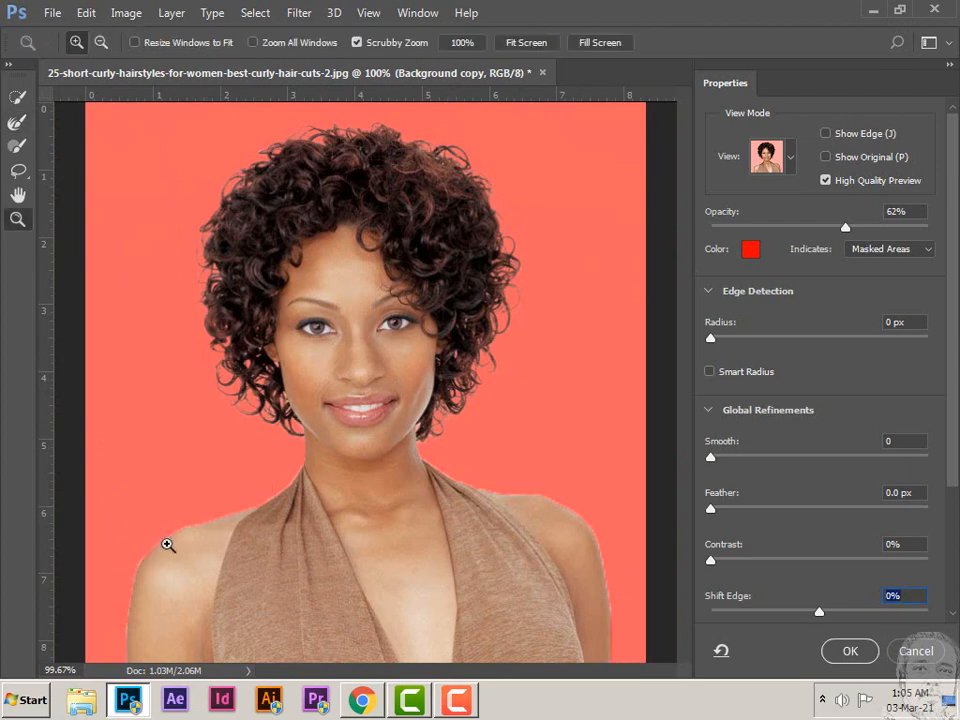
left_click_drag(169, 544, 345, 550)
left_click_drag(300, 493, 287, 367)
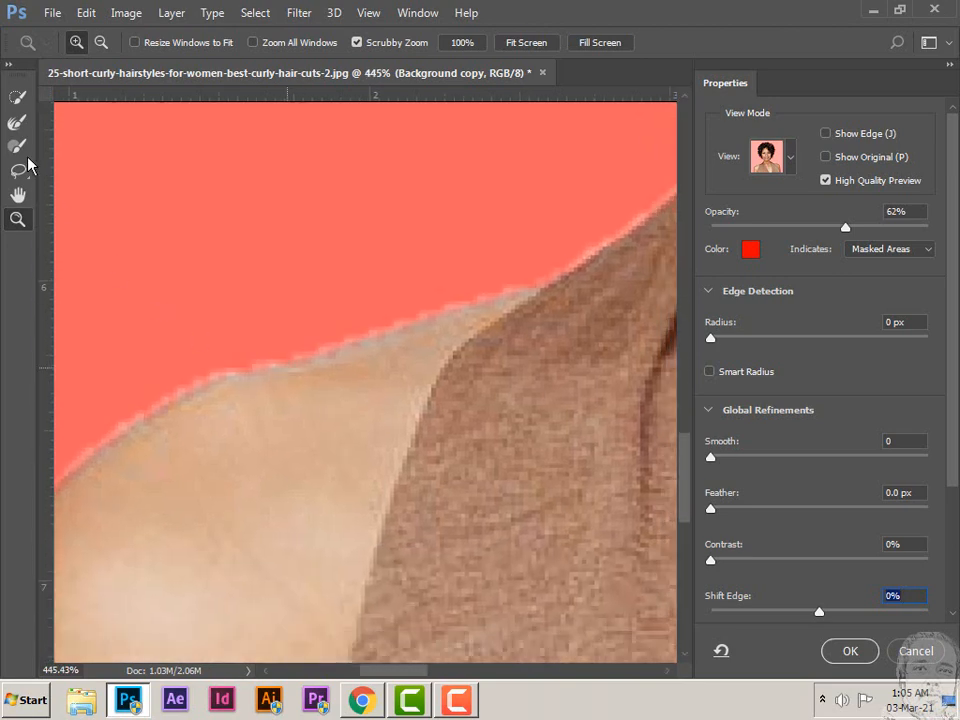
left_click(17, 121)
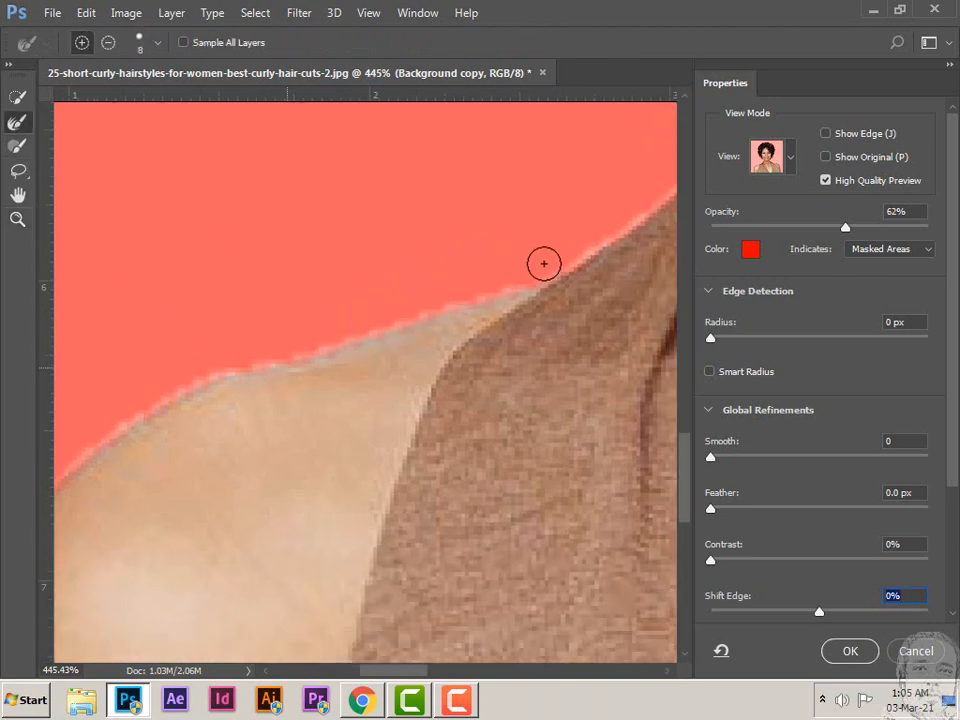
mouse_move(543, 263)
left_mouse_down()
mouse_move(314, 348)
mouse_move(205, 369)
mouse_move(123, 415)
left_mouse_up()
left_click_drag(221, 334, 392, 244)
mouse_move(287, 326)
left_mouse_down()
mouse_move(234, 364)
mouse_move(148, 477)
mouse_move(277, 193)
mouse_move(209, 277)
mouse_move(170, 403)
mouse_move(149, 573)
mouse_move(228, 150)
mouse_move(179, 305)
left_mouse_up()
mouse_move(600, 300)
left_mouse_down()
mouse_move(463, 349)
mouse_move(450, 373)
mouse_move(397, 293)
mouse_move(605, 397)
left_mouse_up()
Step: Refine the edge of the shoulder and arm on the right of the photo with the size 8 brush
mouse_move(545, 378)
left_mouse_down()
mouse_move(242, 250)
mouse_move(480, 279)
mouse_move(606, 308)
left_mouse_up()
left_click_drag(622, 329, 430, 283)
mouse_move(330, 243)
left_mouse_down()
mouse_move(453, 303)
mouse_move(526, 374)
mouse_move(582, 546)
left_mouse_up()
left_click_drag(583, 460, 504, 291)
mouse_move(504, 383)
left_mouse_down()
mouse_move(529, 525)
mouse_move(471, 266)
mouse_move(518, 278)
left_mouse_up()
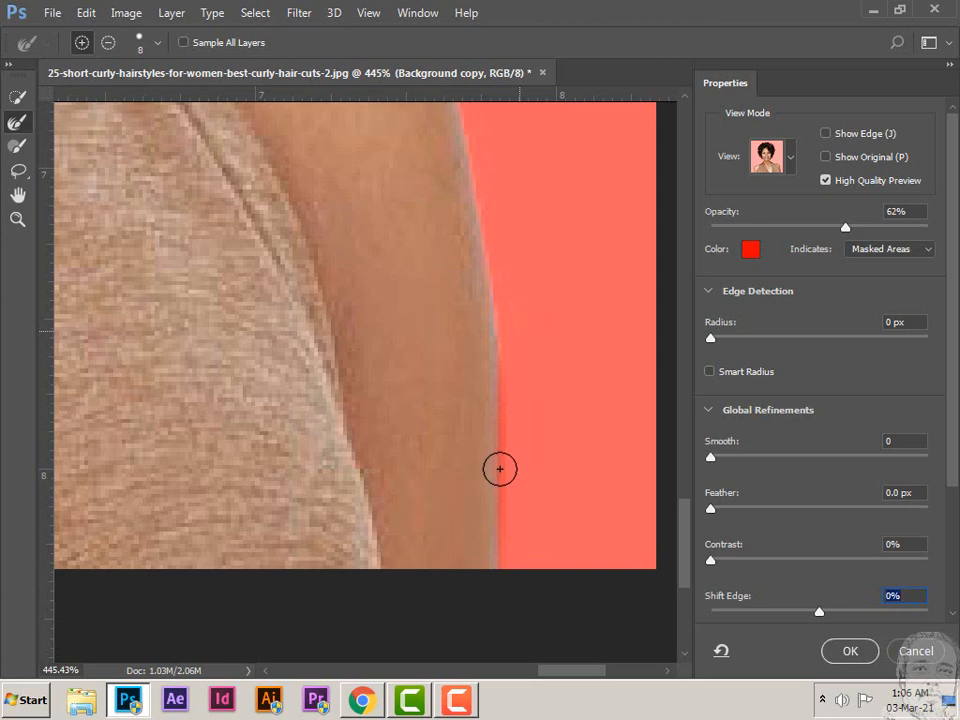
Step: Add the lower edge of the right arm to the selection with Quick Selection, and refine that edge with the size 8 Refine Edge Brush
left_click(17, 96)
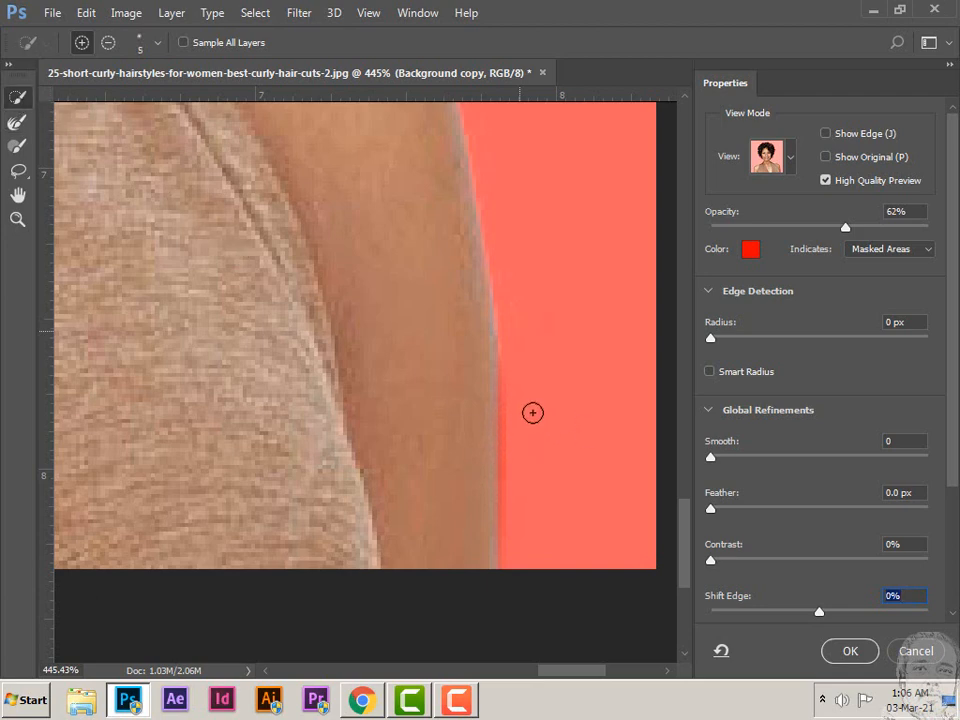
left_click_drag(492, 409, 493, 570)
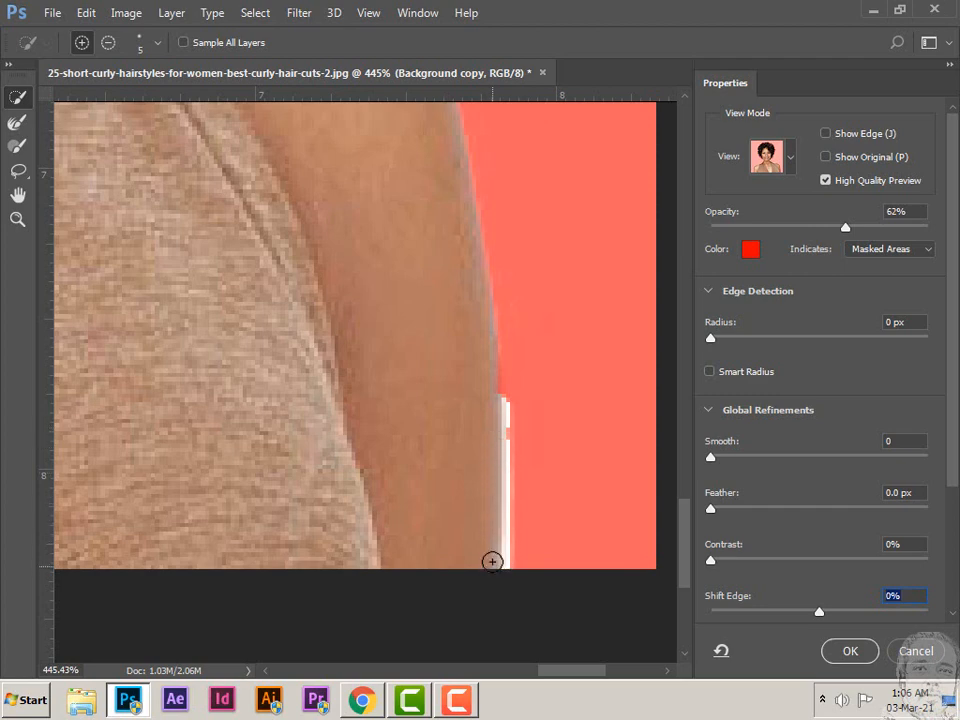
left_click(17, 128)
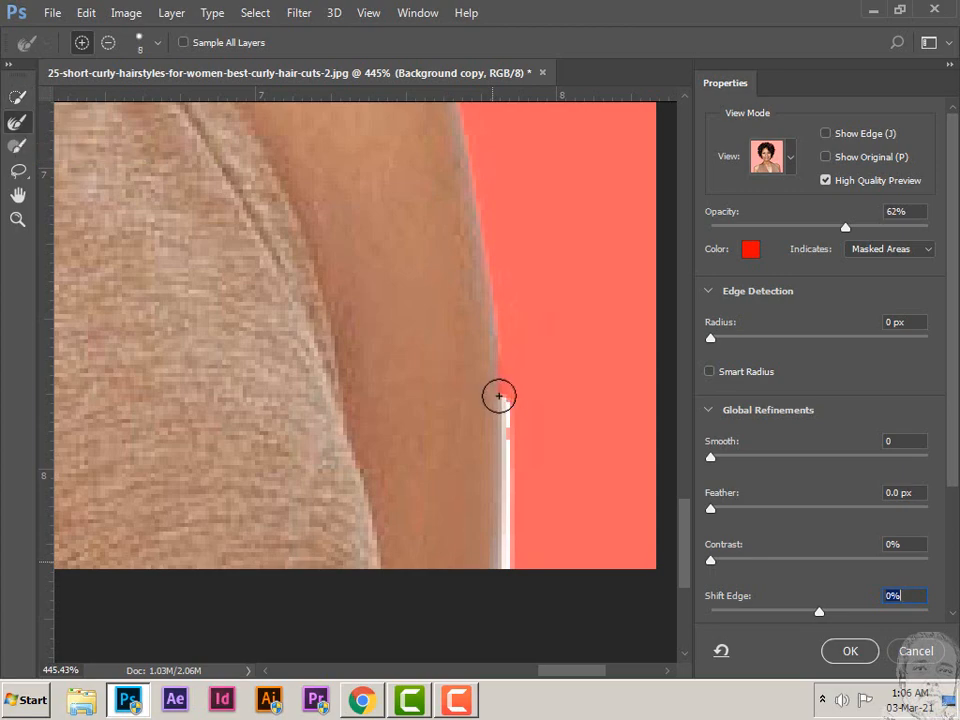
left_click_drag(499, 396, 516, 570)
key("ctrl+0")
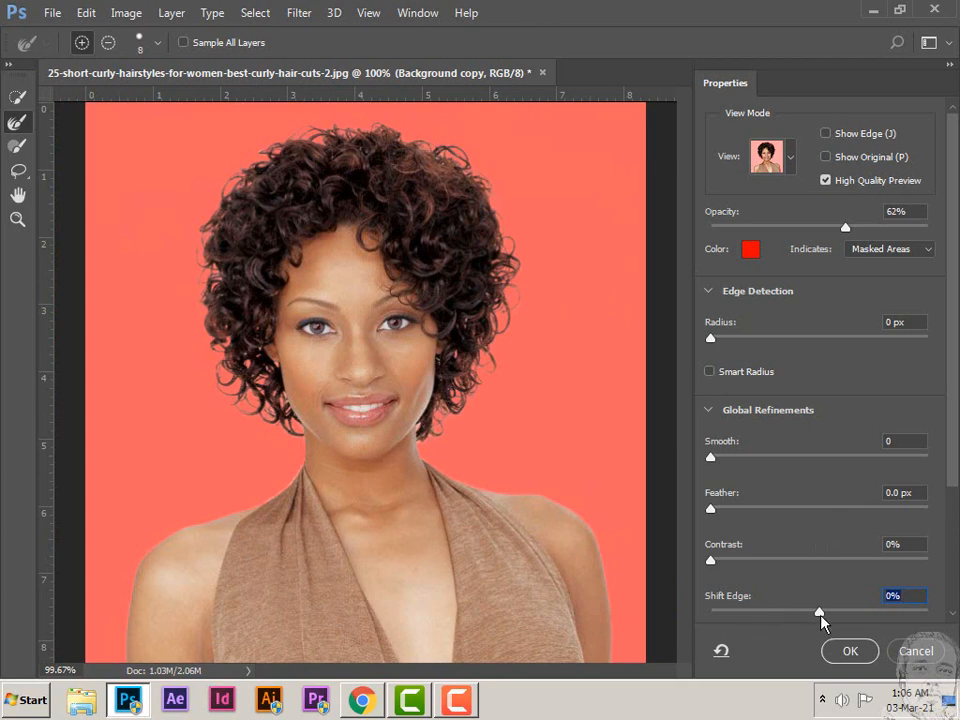
Step: Set Shift Edge to +25% and output the refined result as a Selection
left_click_drag(822, 622, 829, 624)
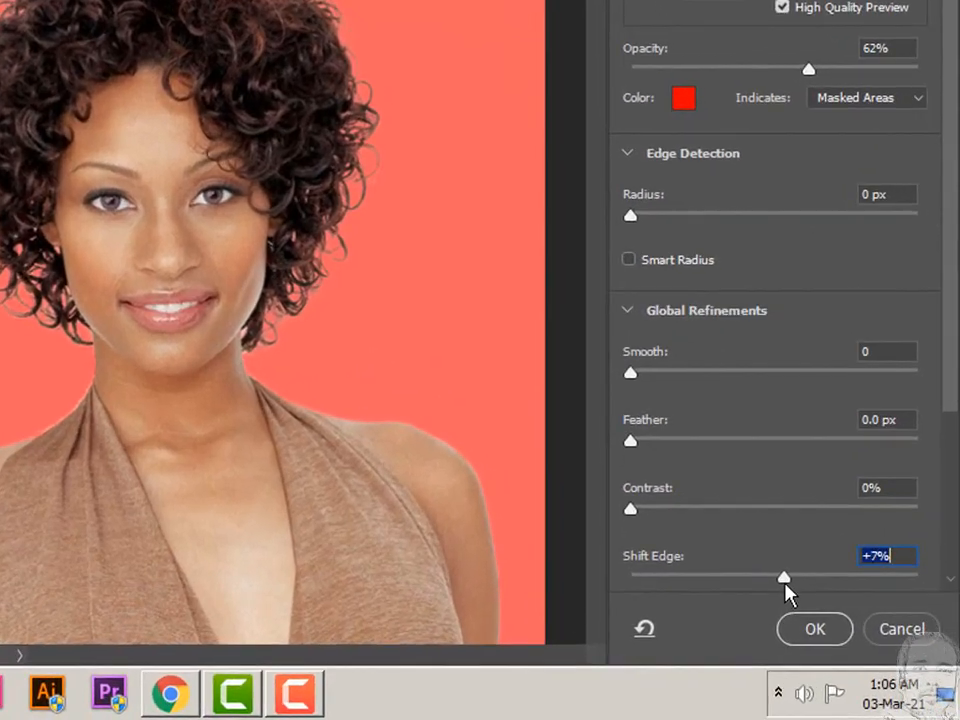
left_click_drag(785, 585, 811, 591)
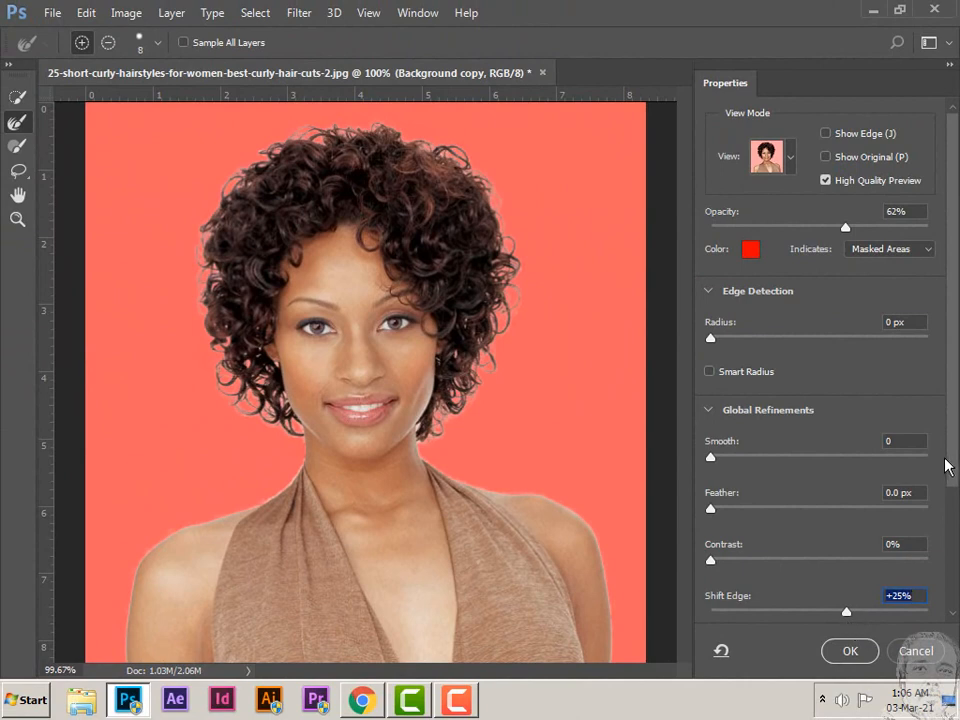
scroll(935, 445, "down", 1)
scroll(958, 488, "down", 5)
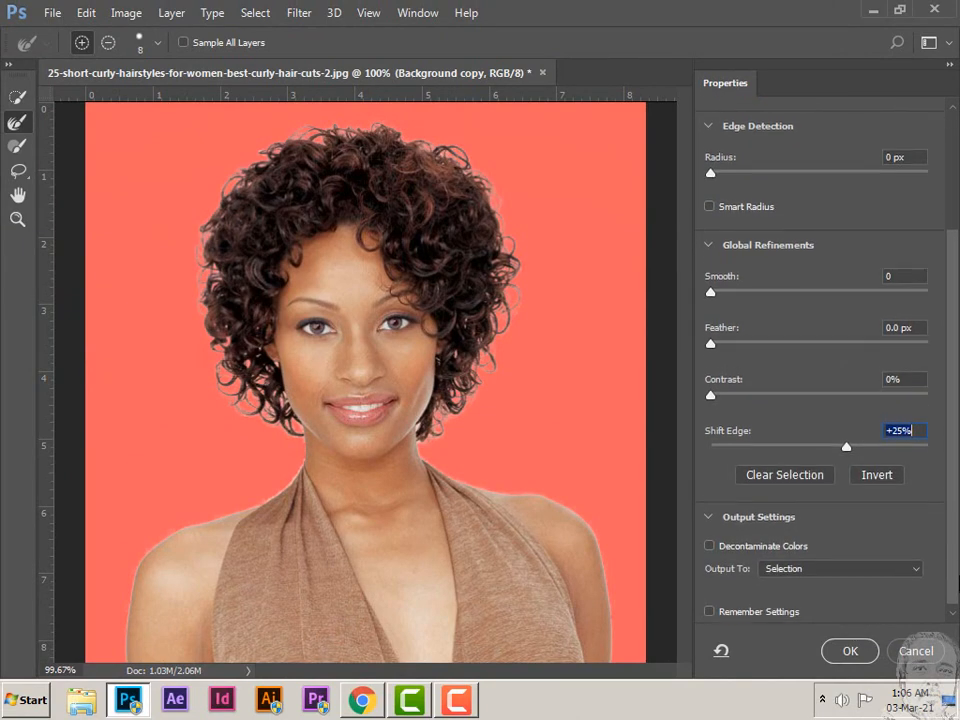
left_click(916, 565)
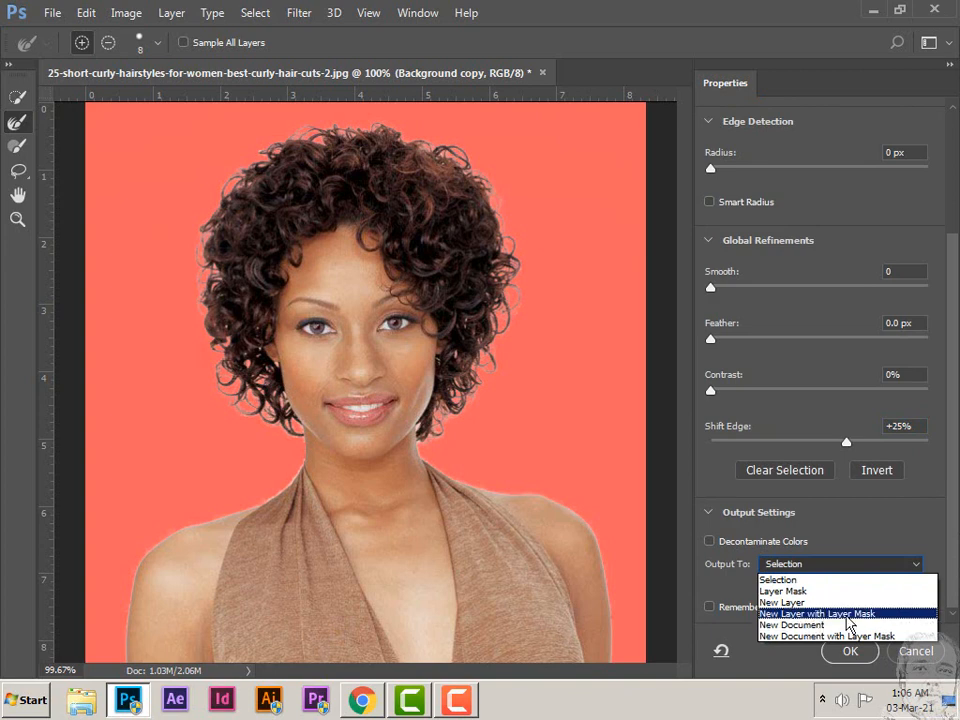
left_click(860, 580)
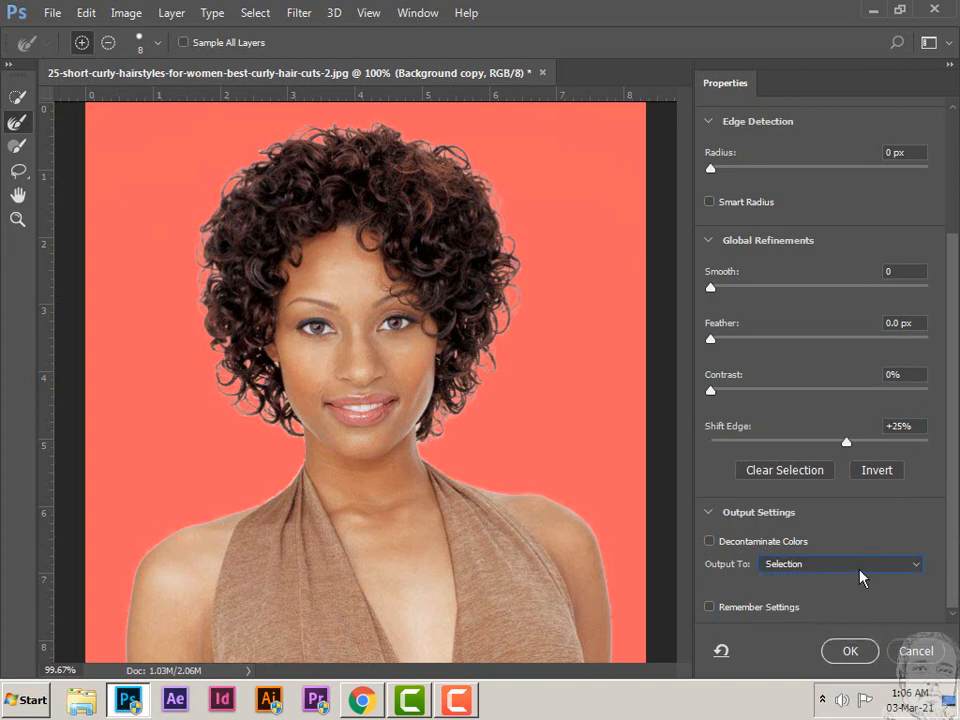
left_click(858, 654)
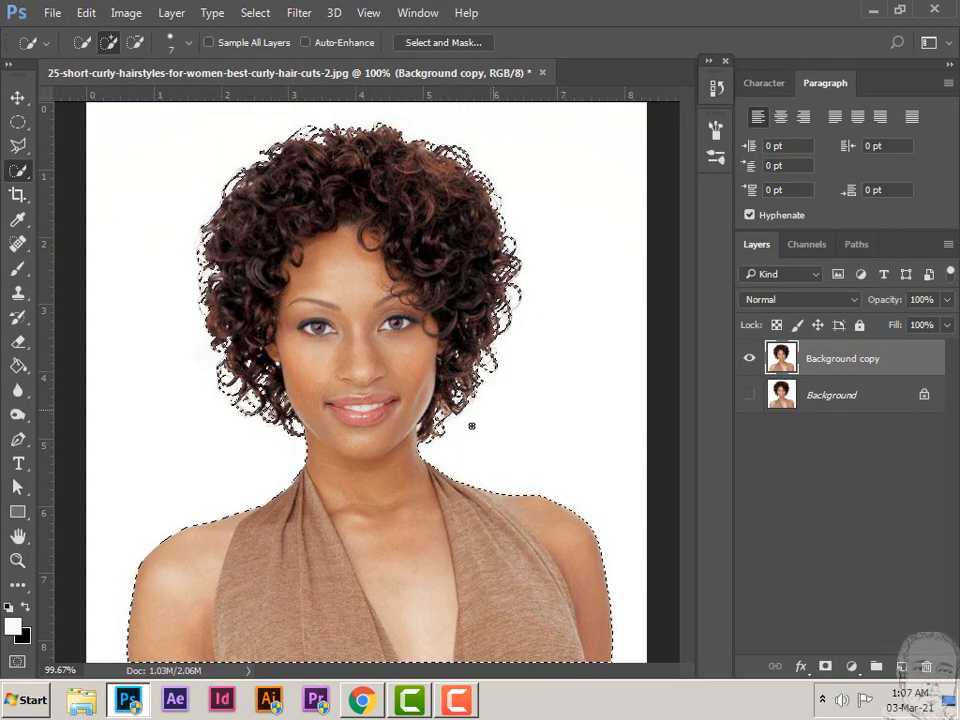
Step: Mask the Background copy layer with the selection and place a light blue (84dcff) Solid Color fill layer beneath it
left_click(826, 668)
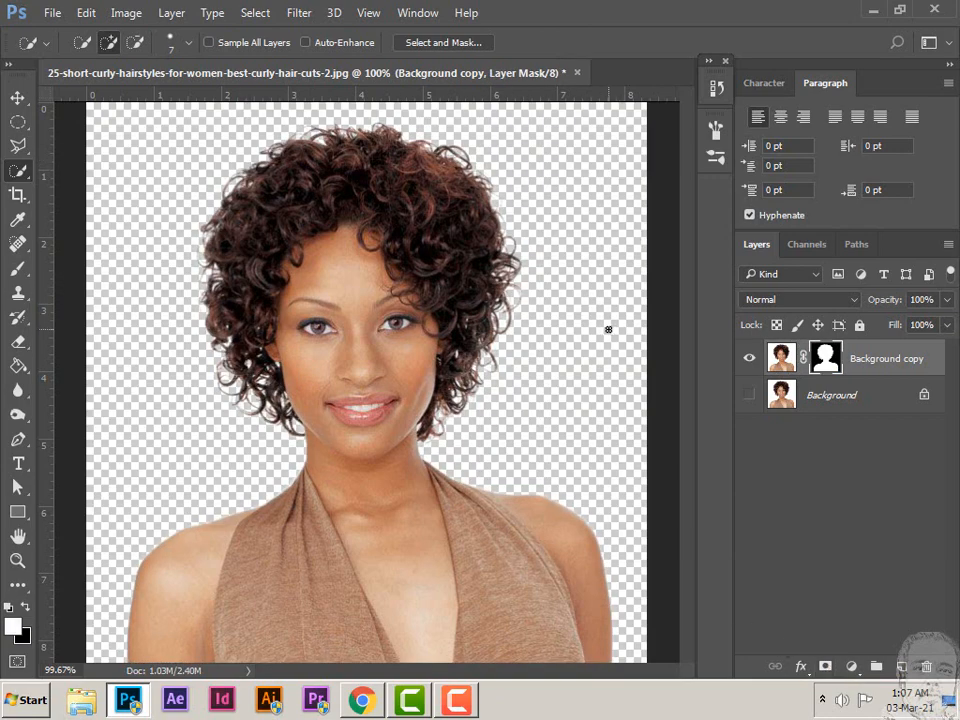
left_click(852, 667)
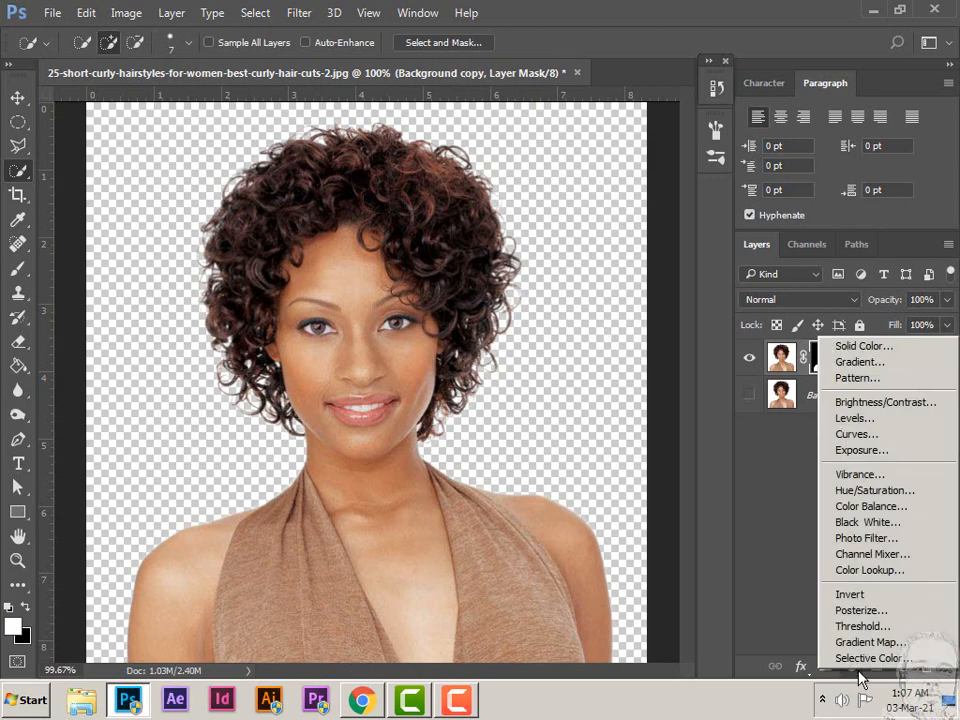
left_click(866, 347)
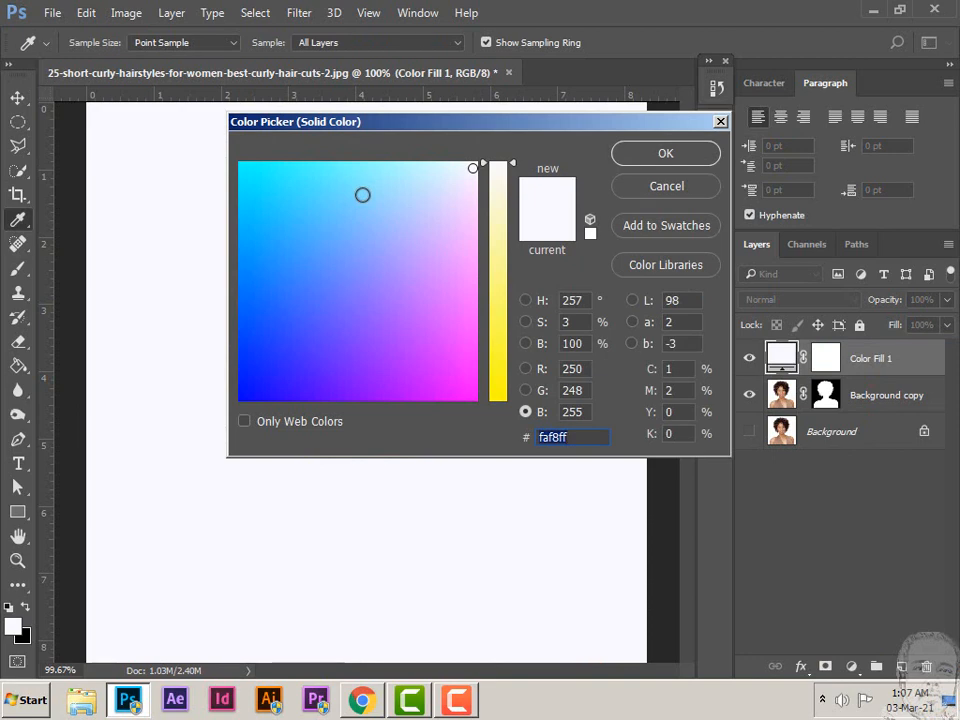
left_click(362, 195)
left_click(662, 154)
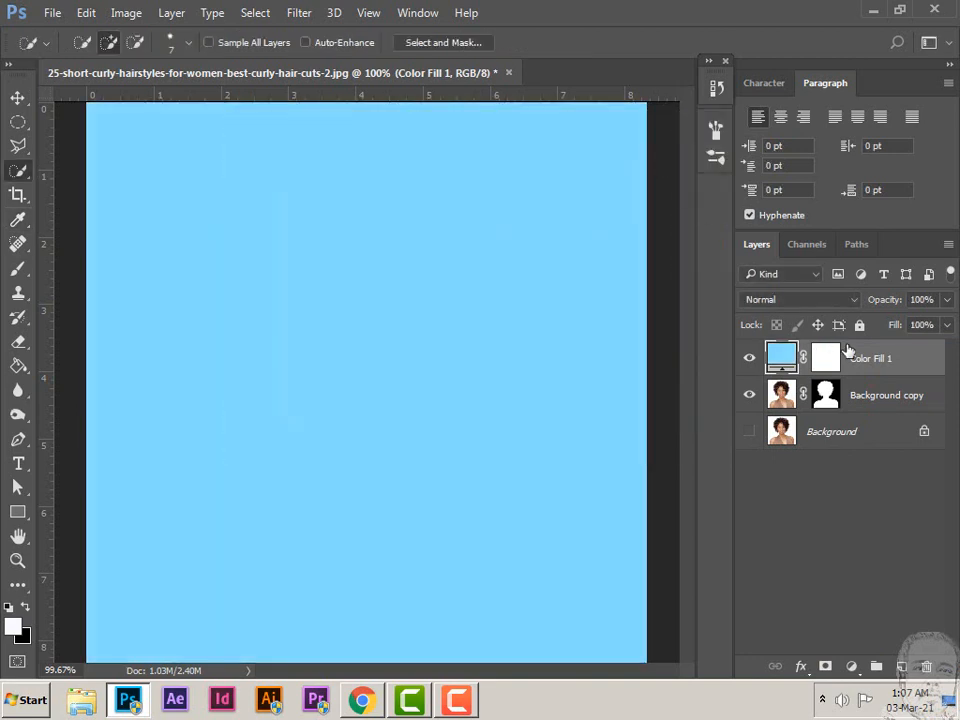
left_click_drag(879, 360, 871, 408)
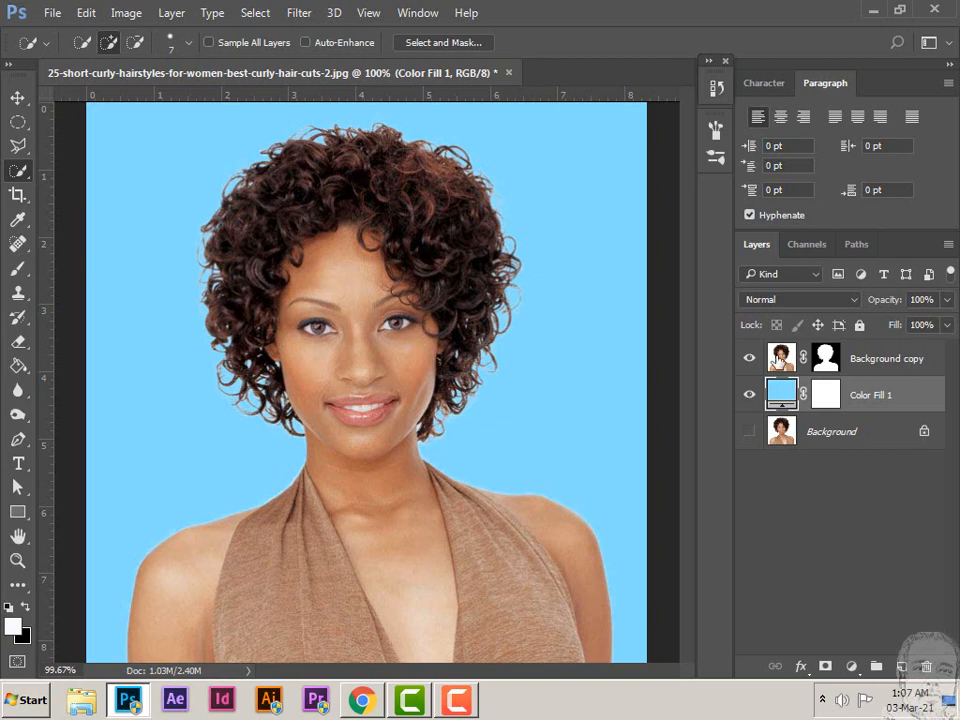
Step: Change the Color Fill 1 layer's color to a deep blue, 442fff
double_click(782, 395)
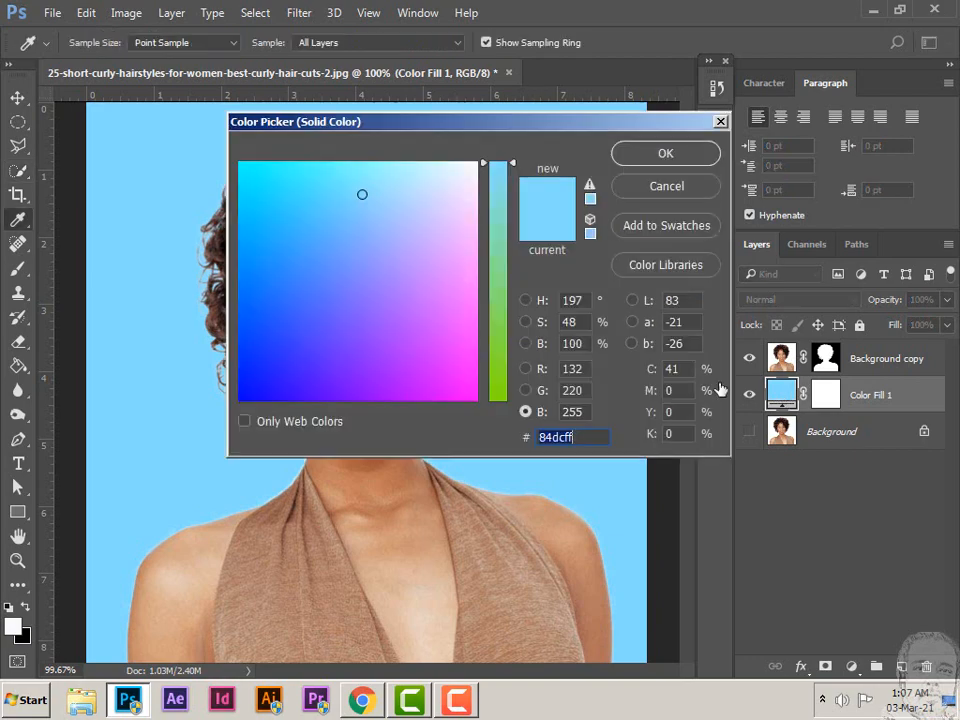
left_click_drag(473, 134, 720, 126)
left_click_drag(591, 281, 549, 348)
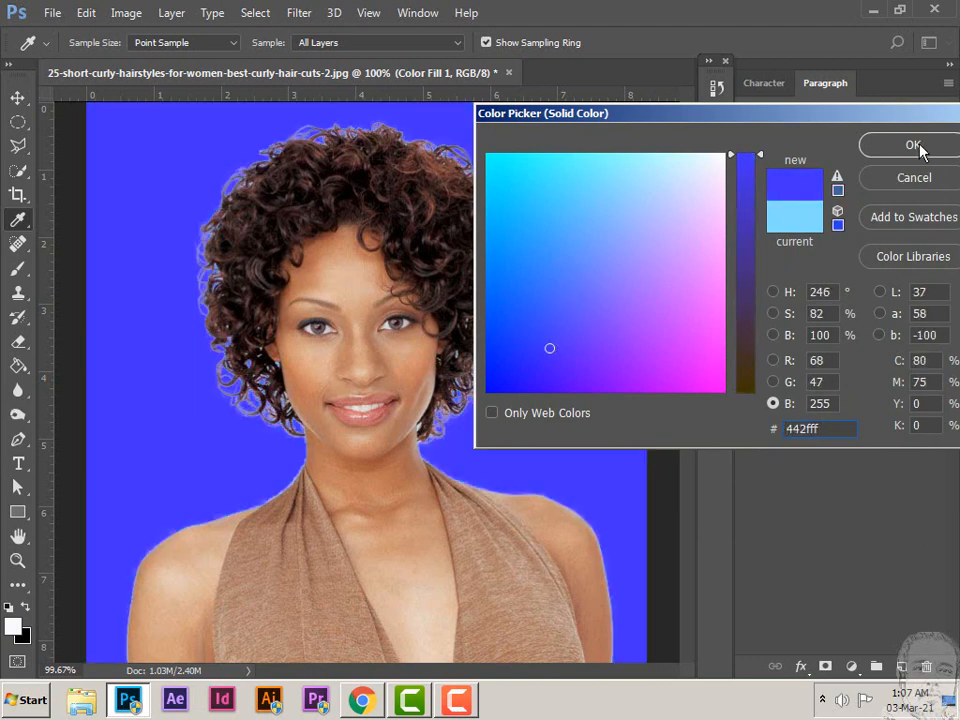
left_click(913, 148)
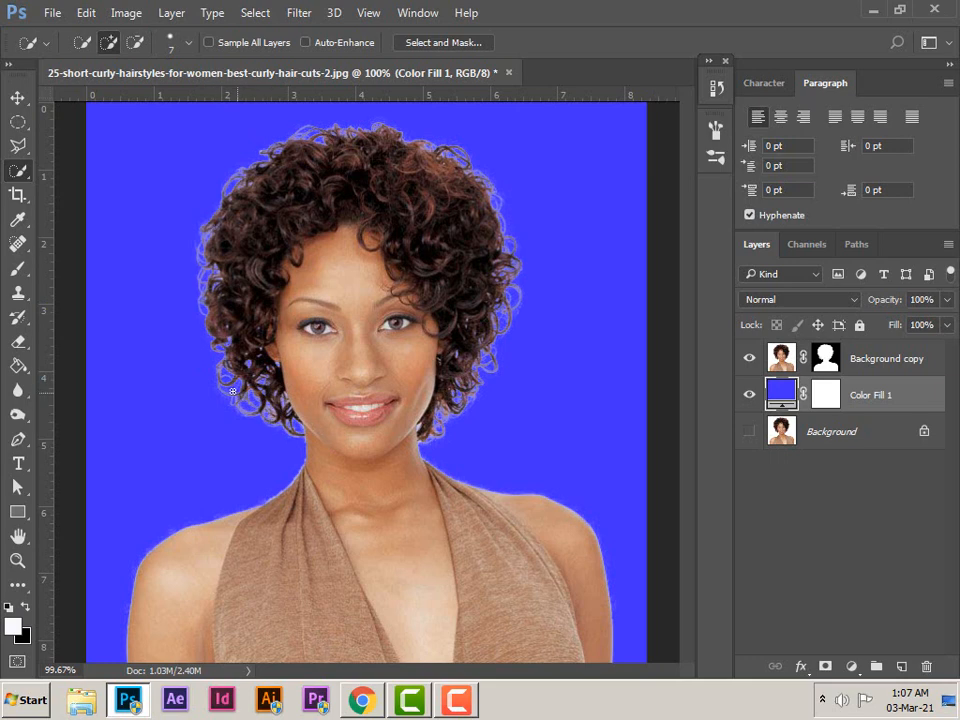
Step: Add an empty layer above Background copy and clip it to that layer with a clipping mask
left_click(880, 362)
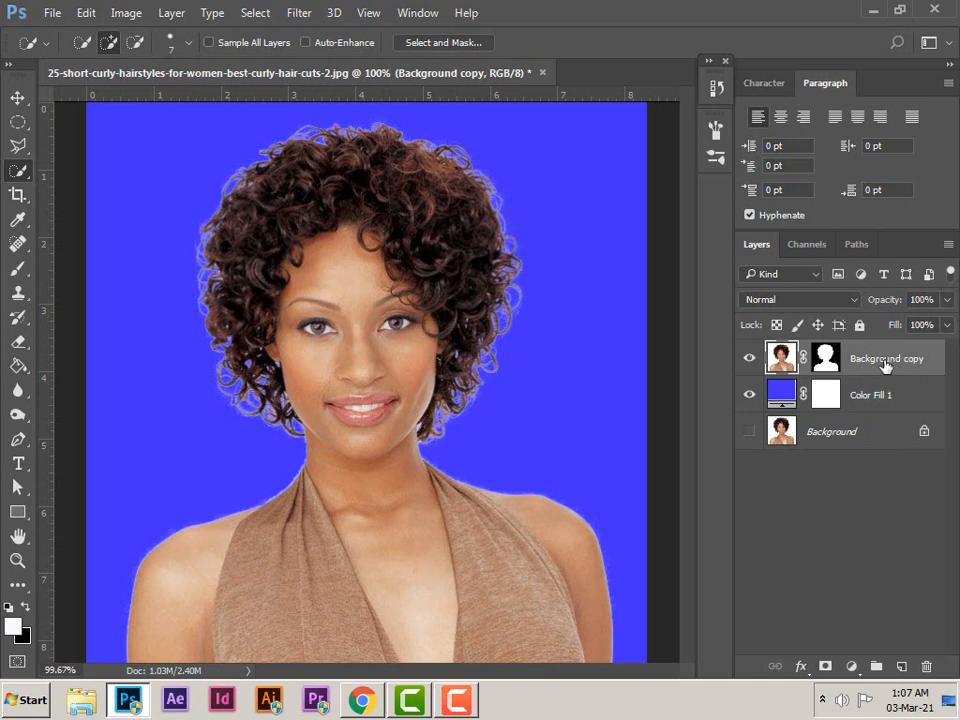
left_click(902, 667)
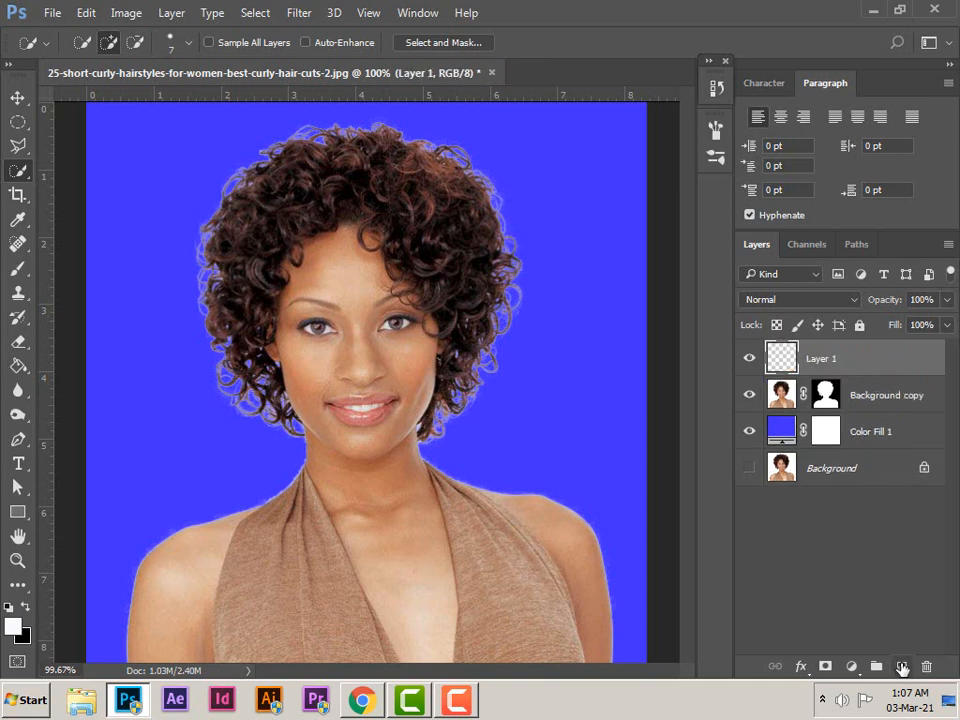
right_click(867, 359)
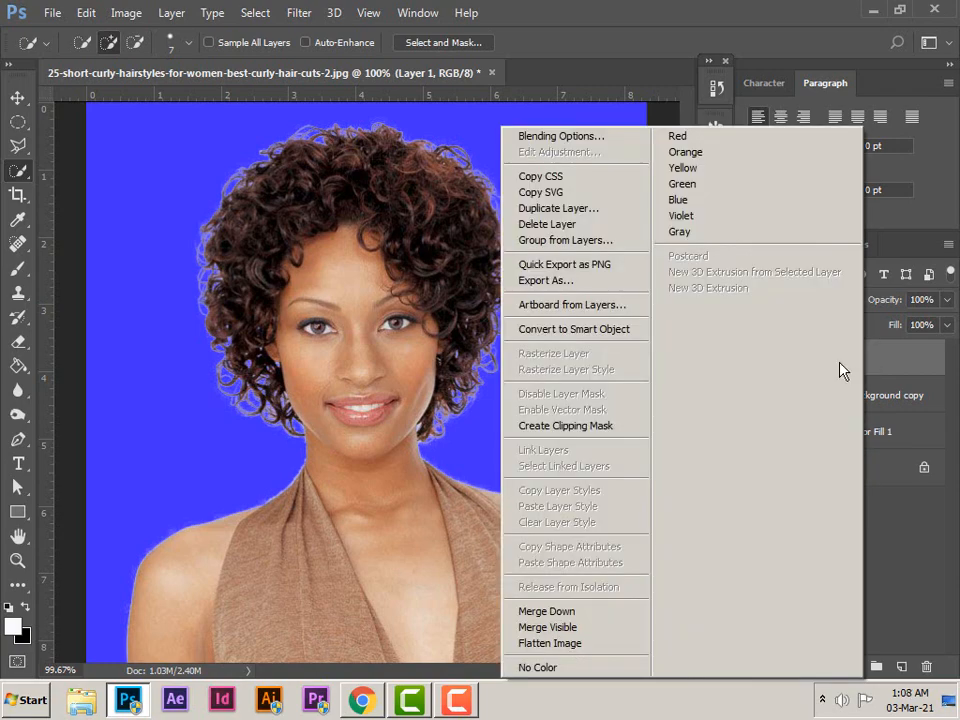
left_click(583, 428)
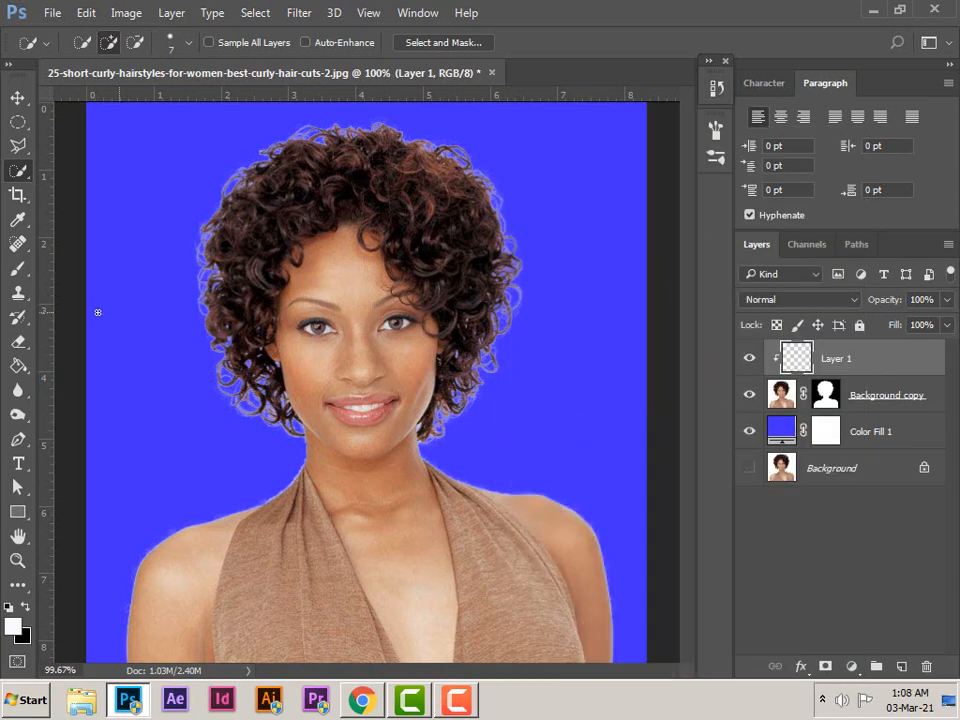
Step: Choose the Clone Stamp tool with its blending mode set to Darken
left_click(17, 296)
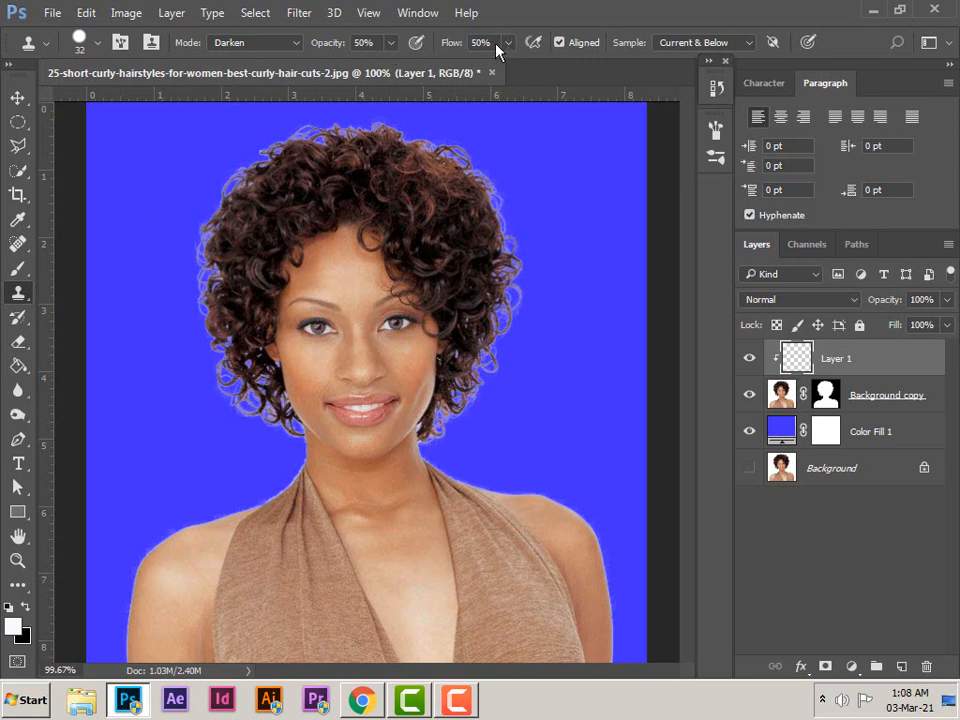
left_click(296, 44)
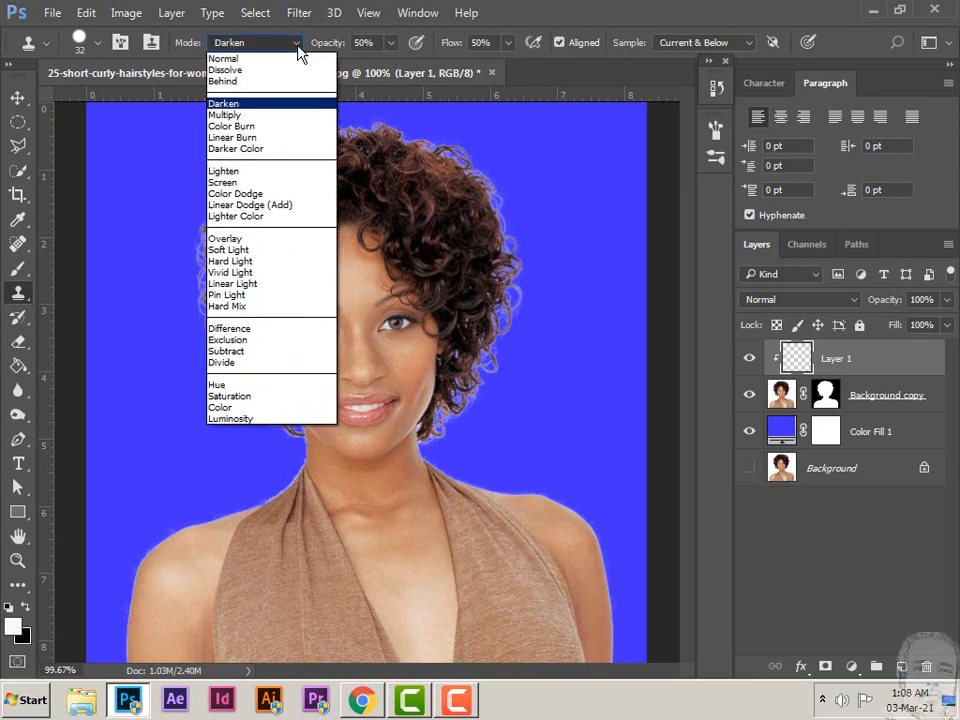
left_click(237, 104)
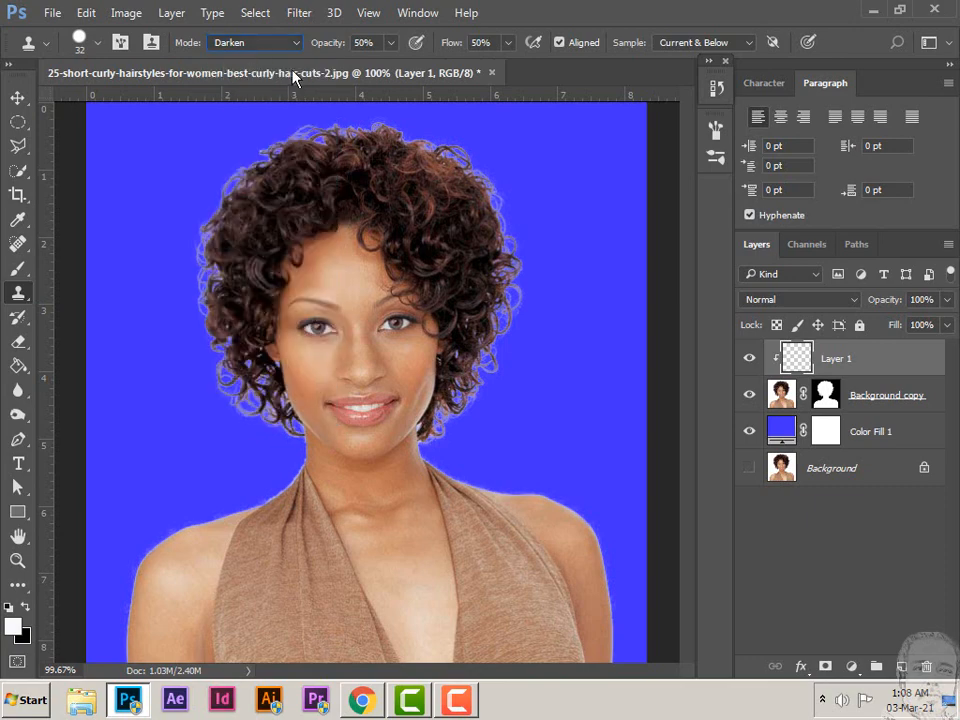
Step: Clone dark hair over the pale fringe on the upper-left edge of the curls with the Clone Stamp at size 10
left_click(18, 560)
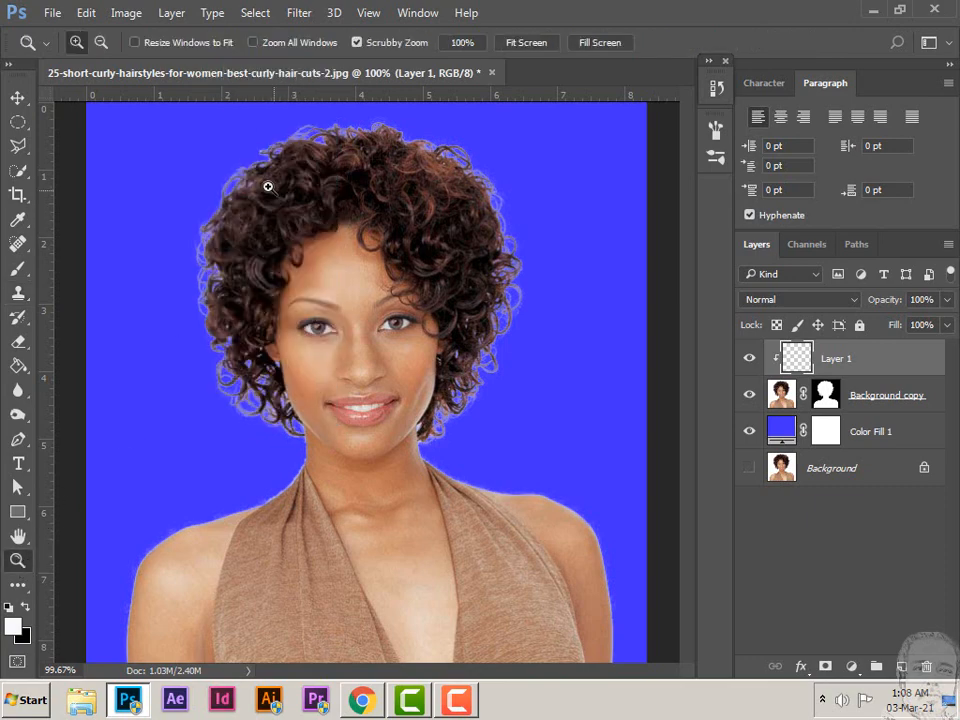
mouse_move(261, 171)
left_mouse_down()
mouse_move(328, 246)
mouse_move(330, 288)
left_mouse_up()
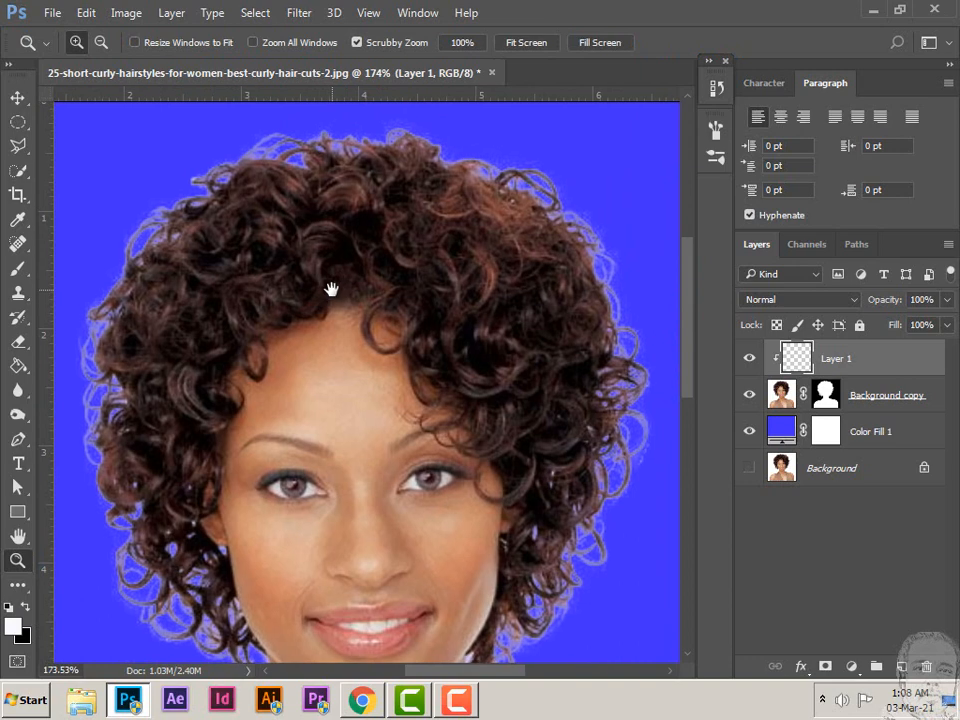
left_click(18, 293)
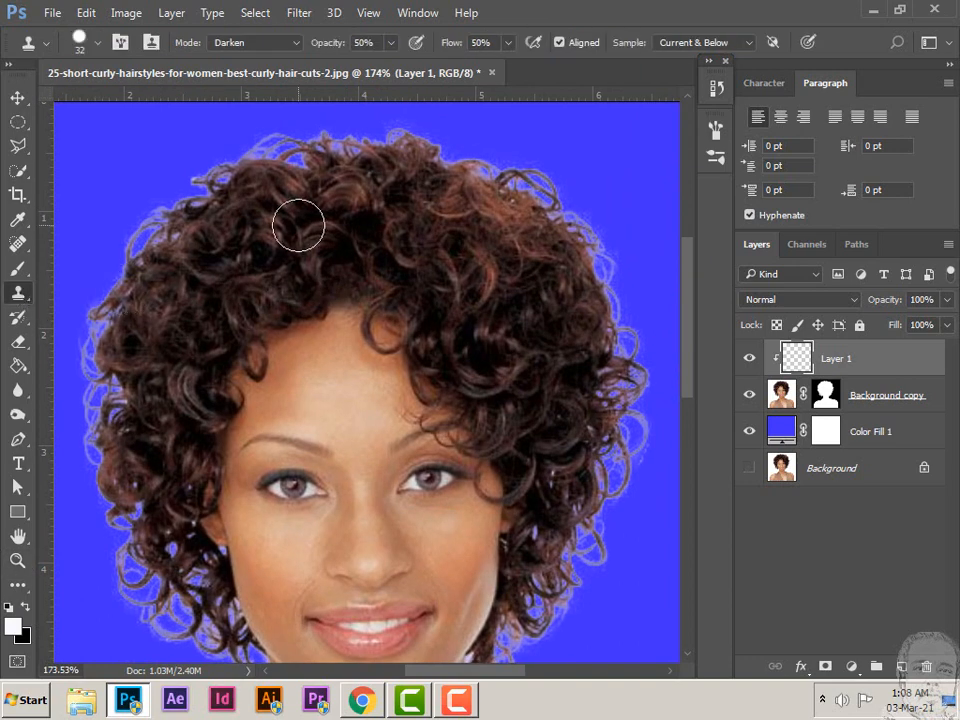
key("bracketleft")
key("bracketleft")
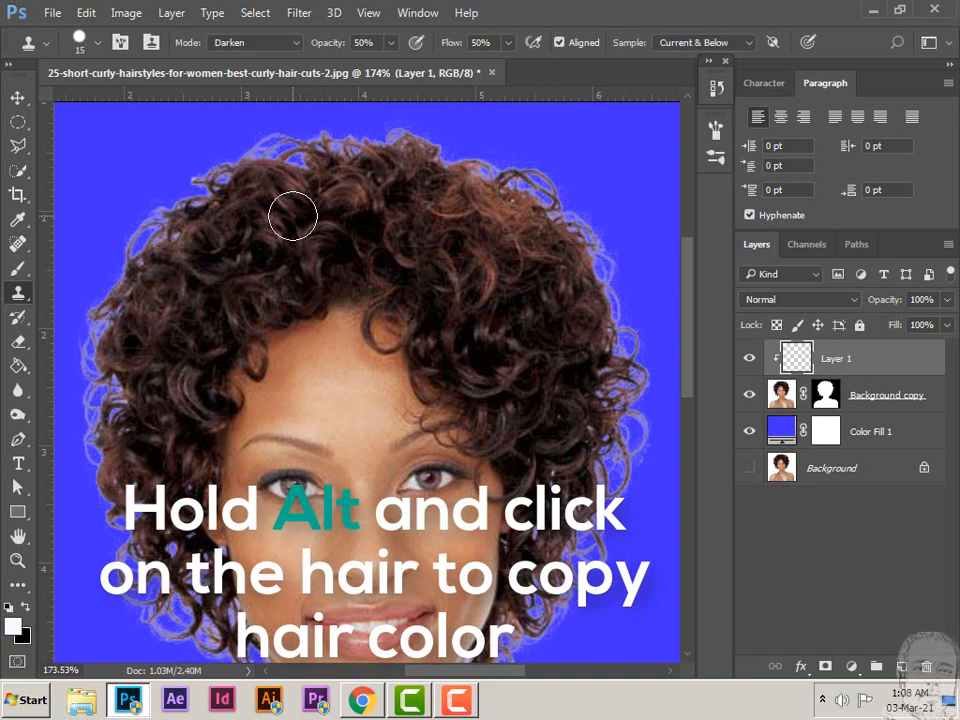
key("bracketleft")
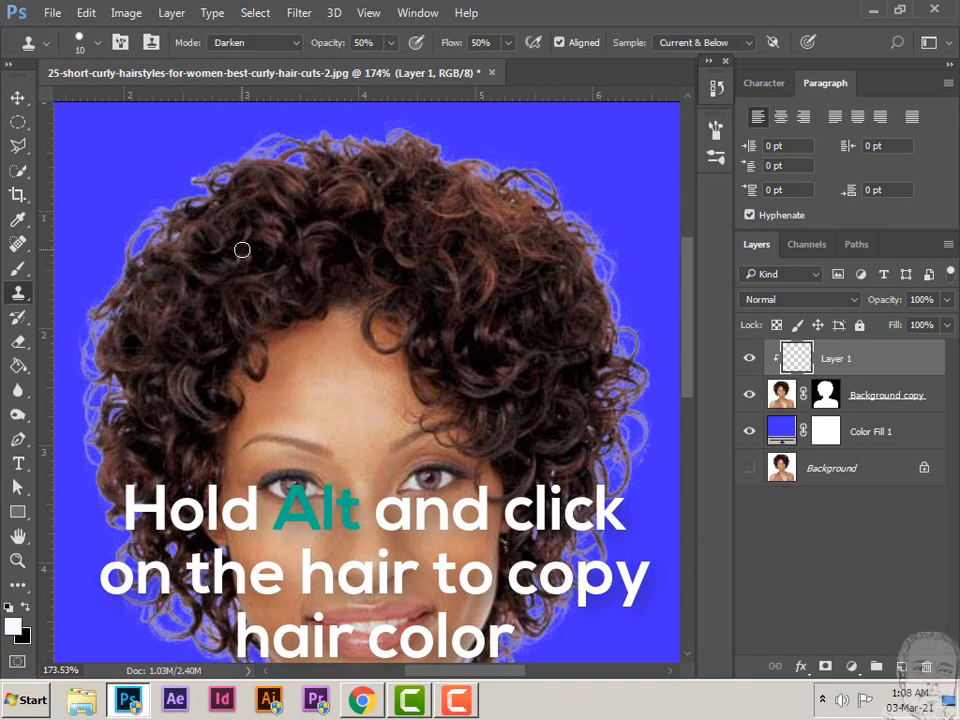
left_click(249, 243, "alt")
mouse_move(158, 216)
left_mouse_down()
mouse_move(133, 228)
mouse_move(125, 274)
left_mouse_up()
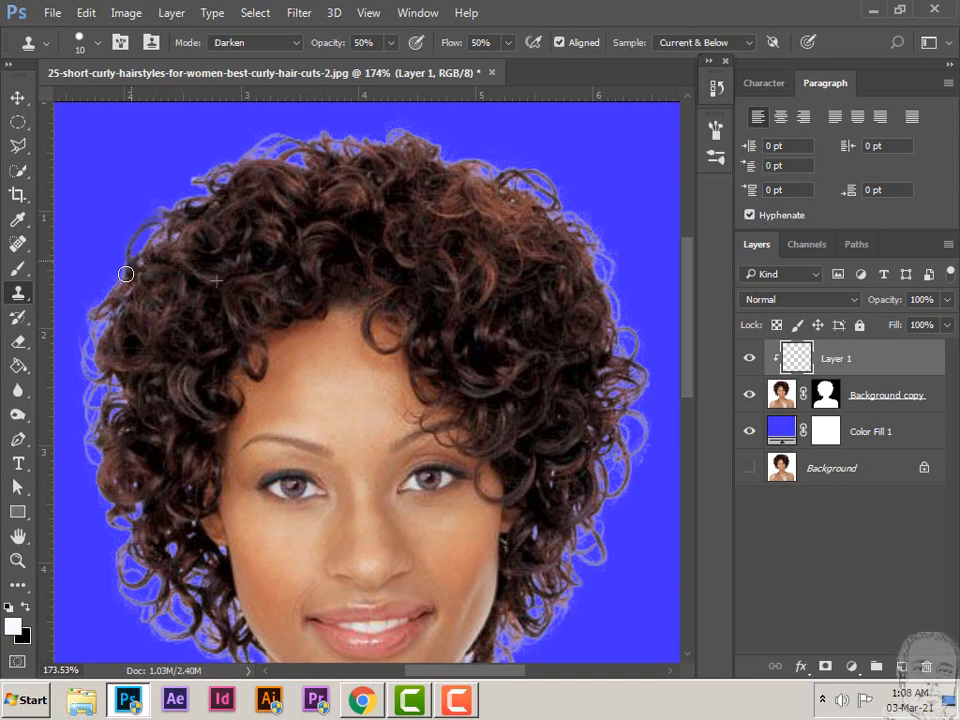
Step: Clone freshly sampled dark hair over the pale curls along the top and upper-left edge of the hair
left_click(222, 225, "alt")
mouse_move(207, 183)
left_mouse_down()
mouse_move(255, 157)
mouse_move(265, 135)
mouse_move(263, 155)
mouse_move(280, 132)
mouse_move(261, 159)
mouse_move(329, 141)
mouse_move(328, 133)
mouse_move(342, 148)
mouse_move(420, 139)
left_mouse_up()
left_click(243, 248, "alt")
left_click(278, 236, "alt")
left_click(180, 291, "alt")
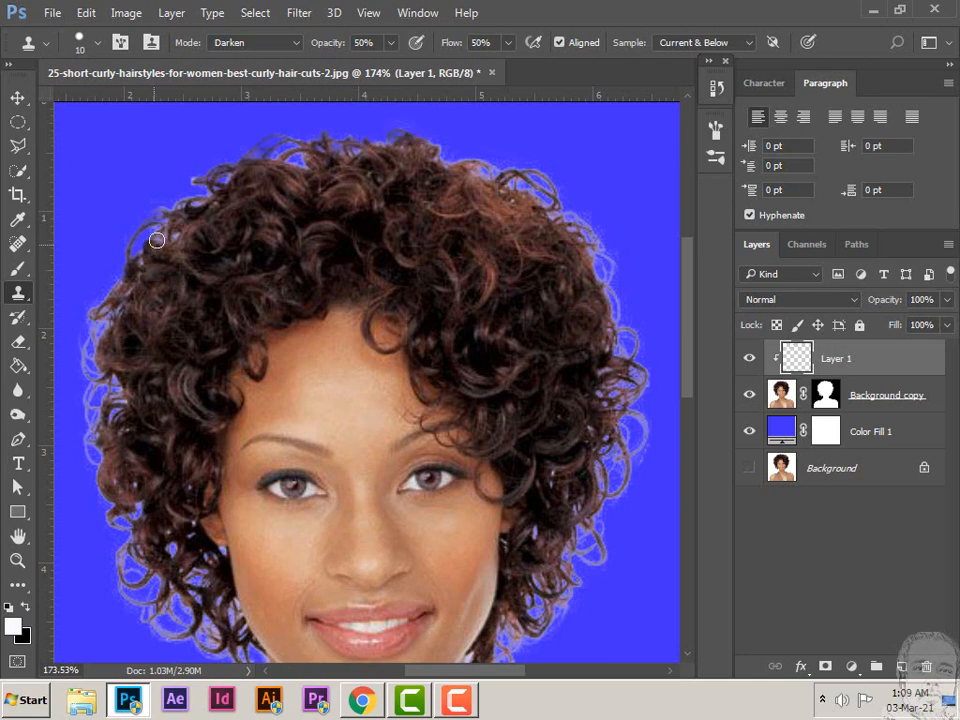
mouse_move(155, 243)
left_mouse_down()
mouse_move(201, 199)
mouse_move(194, 234)
mouse_move(199, 180)
left_mouse_up()
left_click(174, 265, "alt")
left_click(195, 238, "alt")
Step: Clone dark hair over the pale fringe down the left side of the hair, enlarging the brush to 25
left_click(166, 303, "alt")
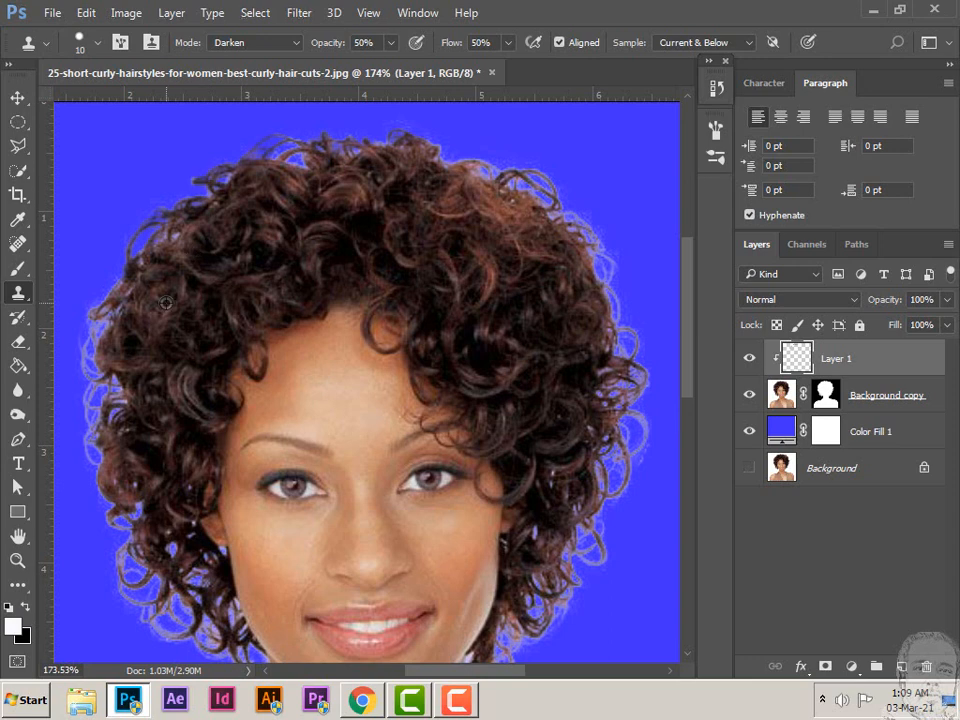
mouse_move(124, 299)
left_mouse_down()
mouse_move(95, 325)
mouse_move(93, 317)
mouse_move(216, 329)
mouse_move(79, 343)
mouse_move(101, 375)
left_mouse_up()
left_click(217, 328, "alt")
key("bracketright")
key("bracketright")
key("bracketright")
left_click(169, 305, "alt")
mouse_move(95, 327)
left_mouse_down()
mouse_move(84, 359)
mouse_move(100, 407)
mouse_move(92, 443)
left_mouse_up()
Step: Clone dark hair over the pale curls along the lower-left edge of the hair with the Clone Stamp at size 25
key("space")
left_click_drag(190, 293, 206, 194)
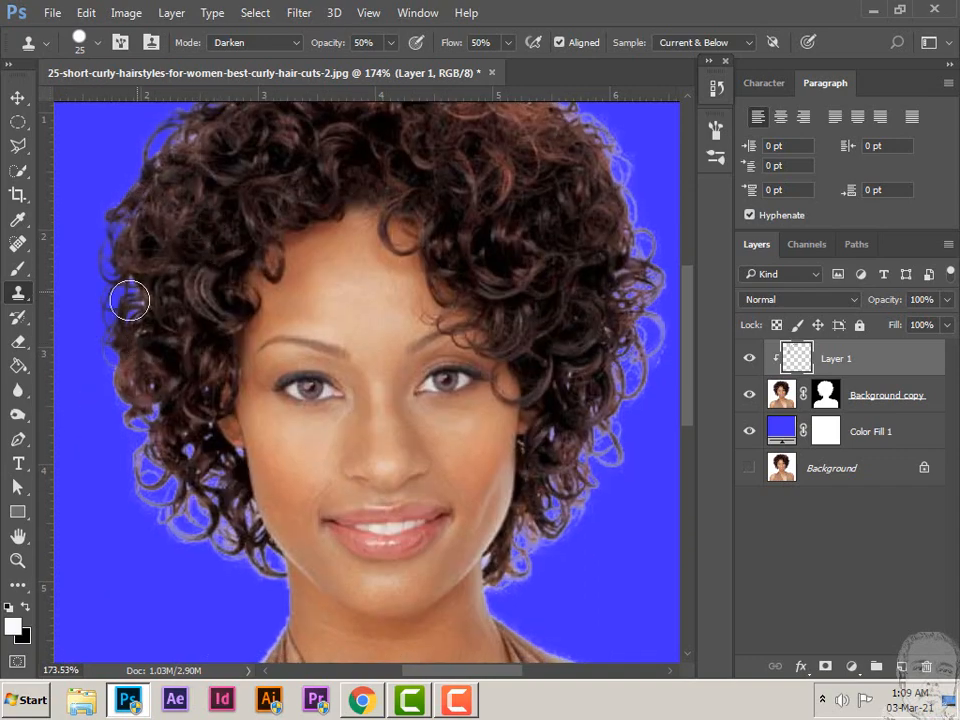
left_click(221, 210, "alt")
mouse_move(131, 430)
left_mouse_down()
mouse_move(150, 489)
mouse_move(143, 454)
mouse_move(167, 494)
mouse_move(219, 536)
mouse_move(177, 508)
mouse_move(216, 511)
left_mouse_up()
left_click(184, 300, "alt")
left_click(171, 296, "alt")
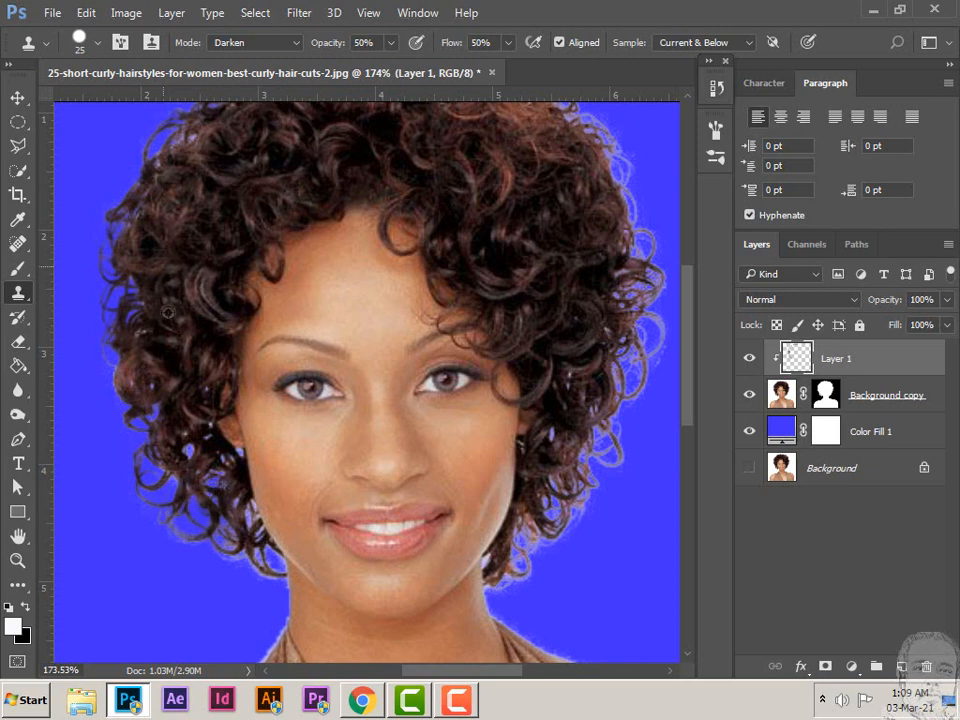
left_click(167, 313, "alt")
mouse_move(256, 565)
left_mouse_down()
mouse_move(245, 540)
mouse_move(230, 546)
mouse_move(185, 494)
left_mouse_up()
Step: Clone freshly sampled dark hair over the remaining pale fringe on the left side between the eye and the jaw
left_click(204, 280, "alt")
left_click(196, 324, "alt")
left_click(195, 258, "alt")
left_click_drag(123, 444, 129, 458)
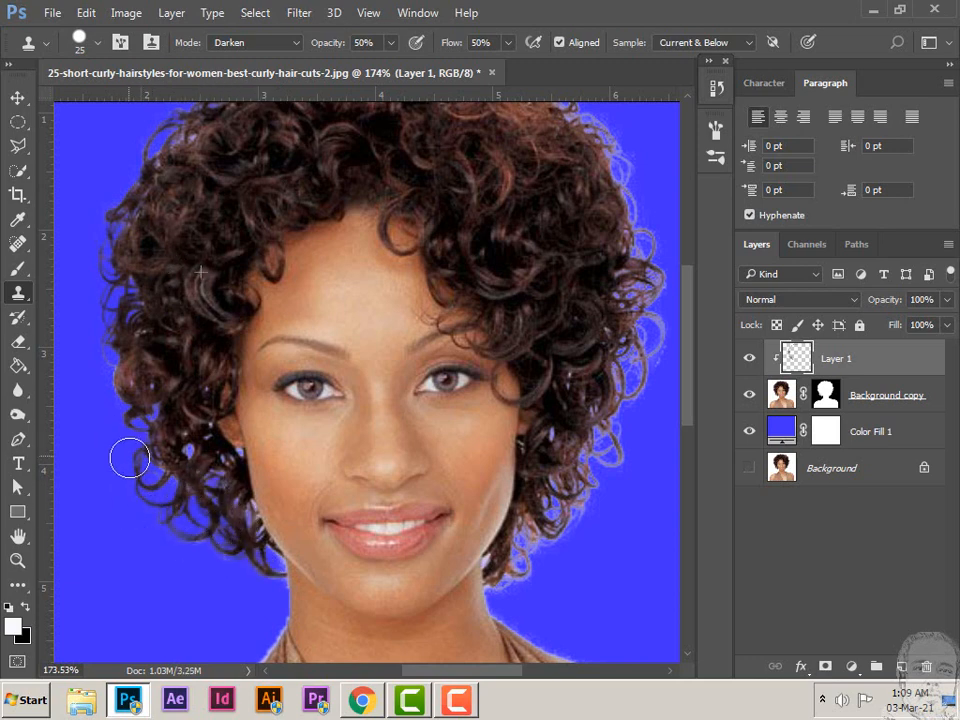
left_click(189, 233, "alt")
left_click_drag(114, 354, 122, 376)
left_click_drag(212, 245, 206, 206)
left_click(180, 220, "alt")
mouse_move(166, 489)
left_mouse_down()
mouse_move(187, 482)
mouse_move(185, 409)
left_mouse_up()
Step: Darken the last pale curls beside the left jaw with new hair samples, reducing the Clone Stamp brush to 9
left_click(195, 323, "alt")
left_click(184, 211, "alt")
mouse_move(236, 521)
left_mouse_down()
mouse_move(246, 518)
mouse_move(206, 448)
mouse_move(244, 469)
mouse_move(252, 493)
left_mouse_up()
left_click(164, 262, "alt")
left_click(164, 235, "alt")
key("bracketleft")
key("bracketleft")
key("bracketleft")
key("bracketleft")
left_click(199, 186, "alt")
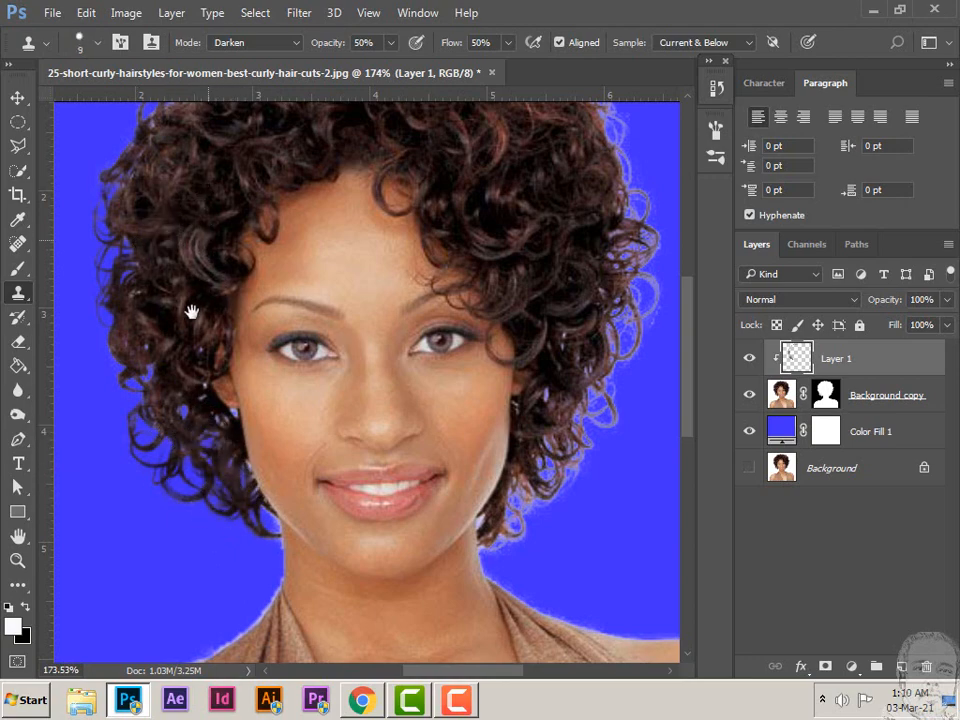
Step: Clone dark hair over the pale fringe down the whole right side of the hair with the brush enlarged to 20
left_click_drag(191, 312, 151, 508)
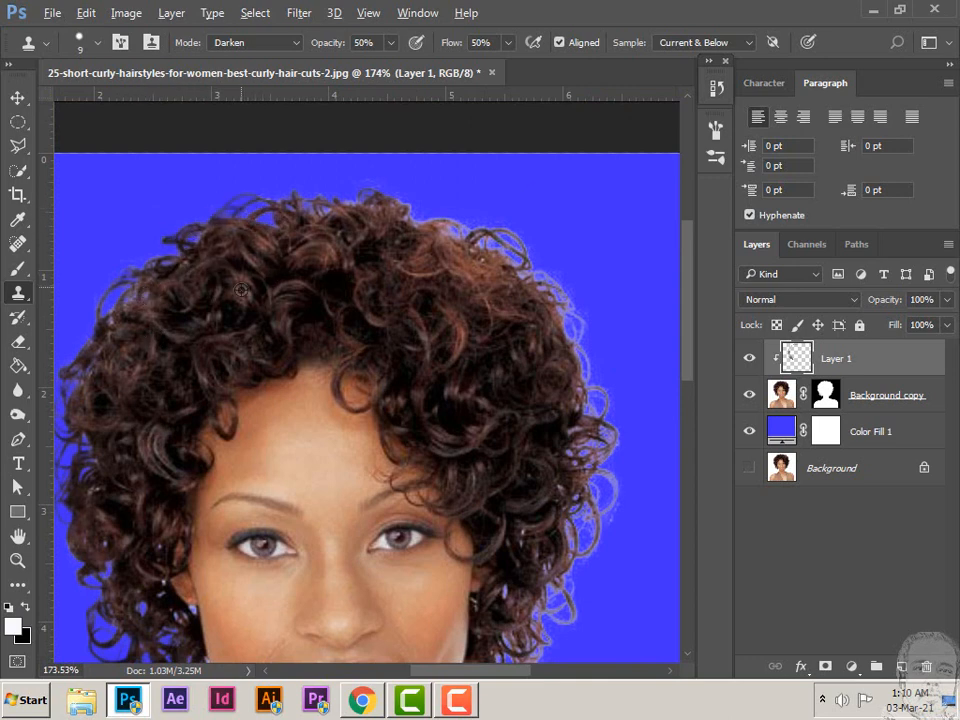
key("bracketright")
key("bracketright")
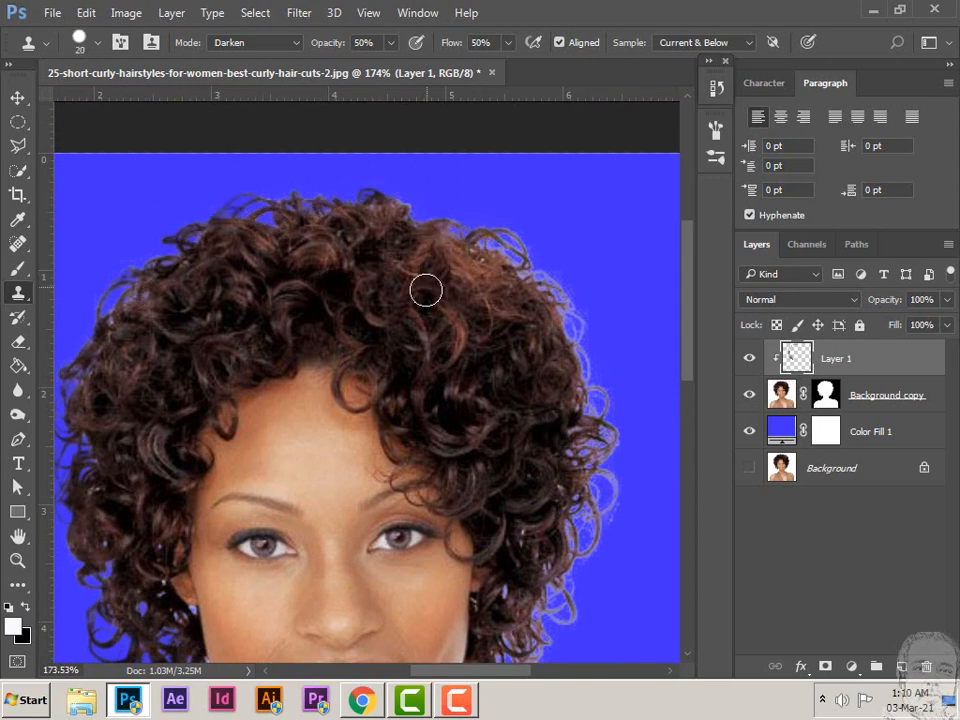
left_click_drag(596, 426, 511, 328)
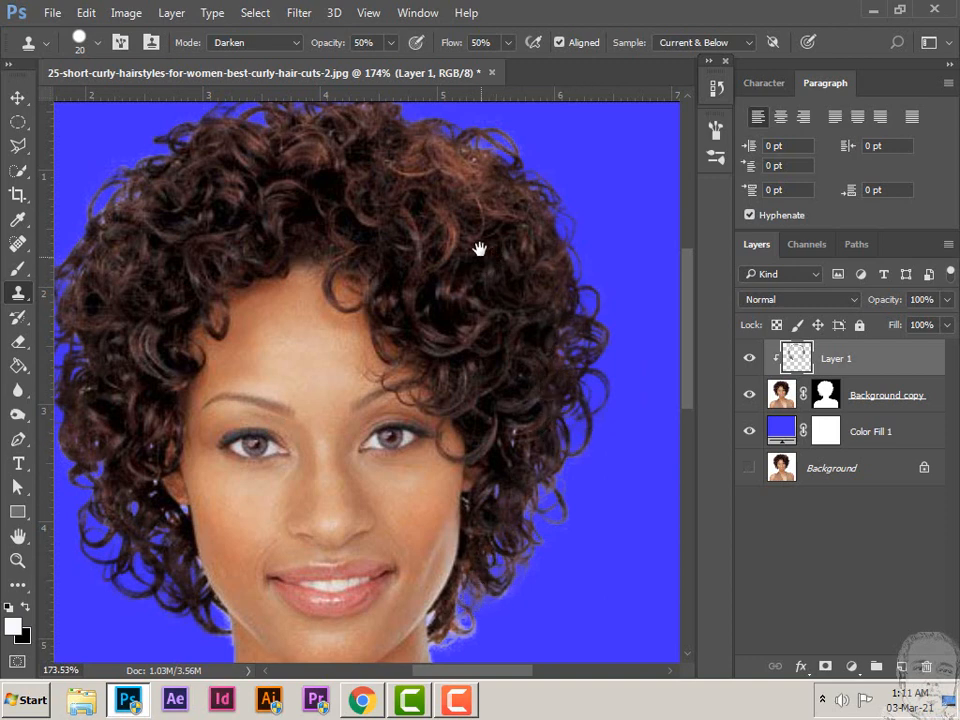
left_click_drag(480, 248, 480, 177)
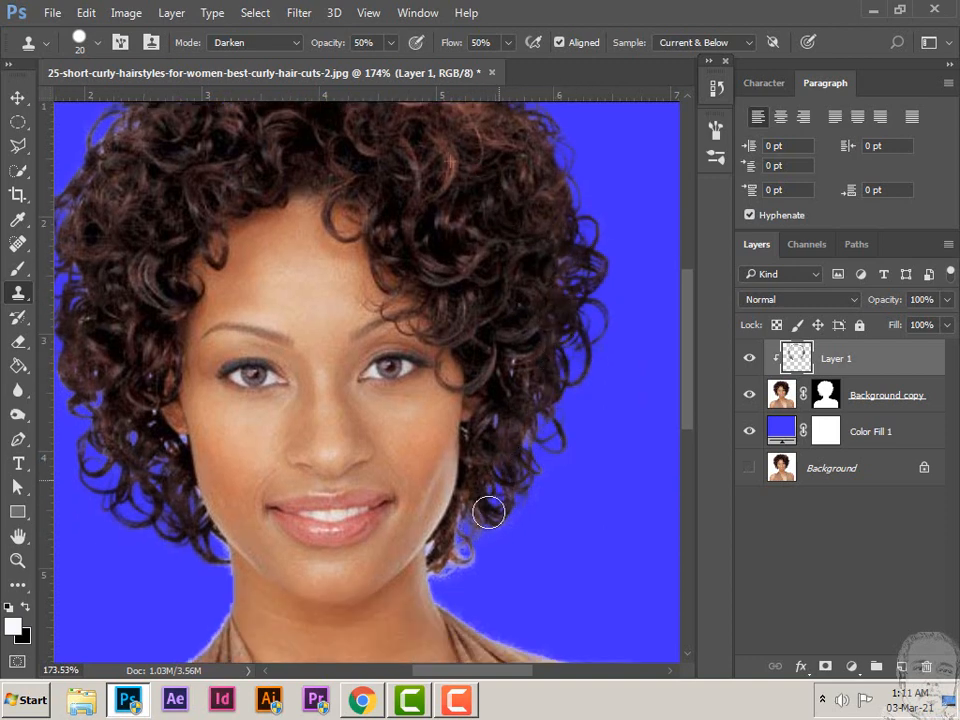
left_click_drag(489, 512, 467, 559)
mouse_move(518, 373)
left_mouse_down()
mouse_move(542, 483)
mouse_move(519, 514)
left_mouse_up()
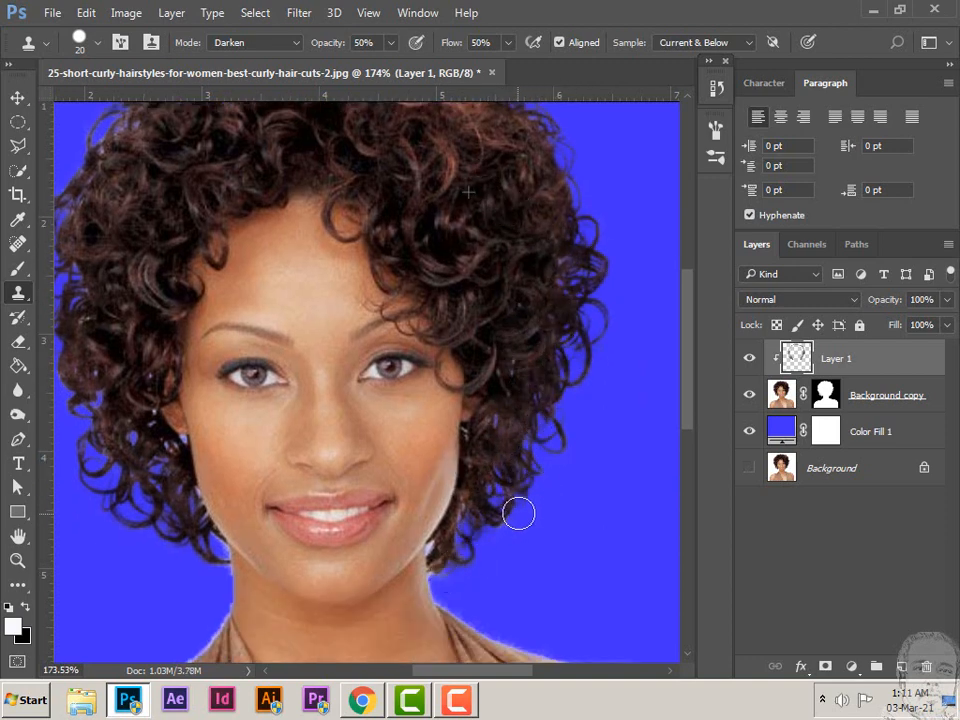
Step: Clone dark hair over the small pale spots within the right-side curls near the ear with the brush at size 8
key("bracketleft")
key("bracketleft")
key("bracketleft")
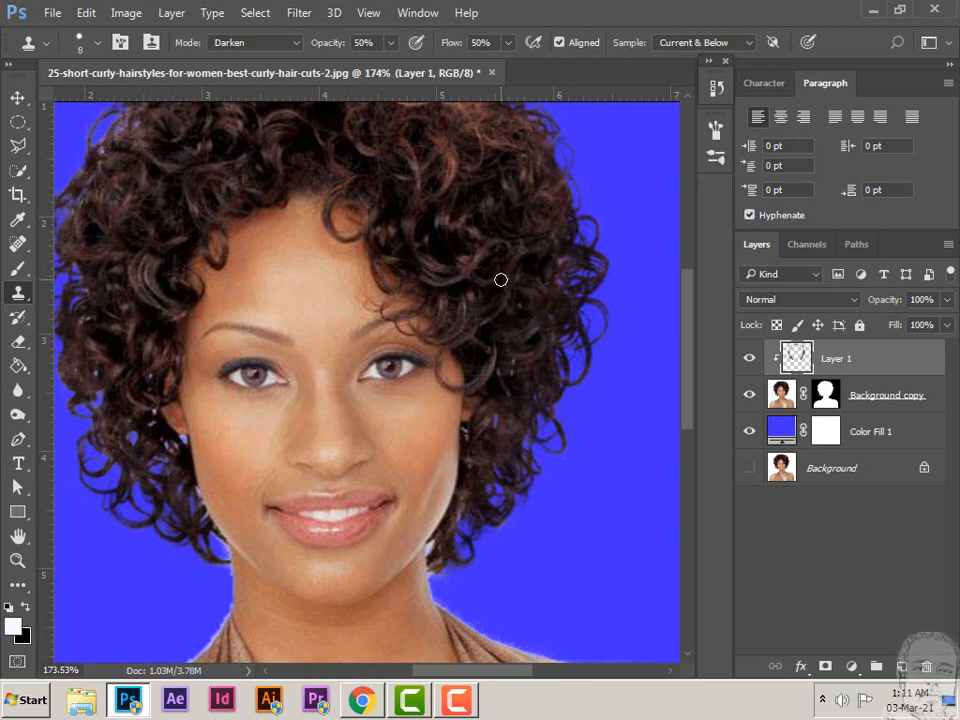
mouse_move(510, 417)
left_mouse_down()
mouse_move(507, 434)
mouse_move(469, 444)
left_mouse_up()
left_click(532, 203, "alt")
left_click_drag(587, 324, 586, 340)
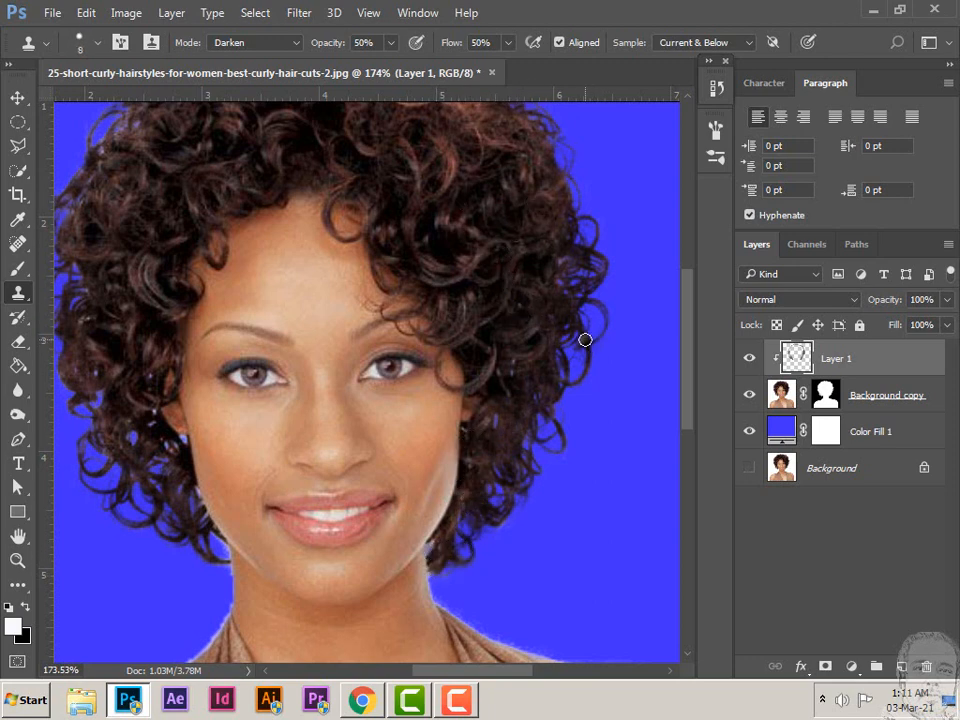
Step: Touch up the lower-right curl tips and the left edge of the hair with the Clone Stamp at size 20
key("bracketright")
key("bracketright")
key("bracketright")
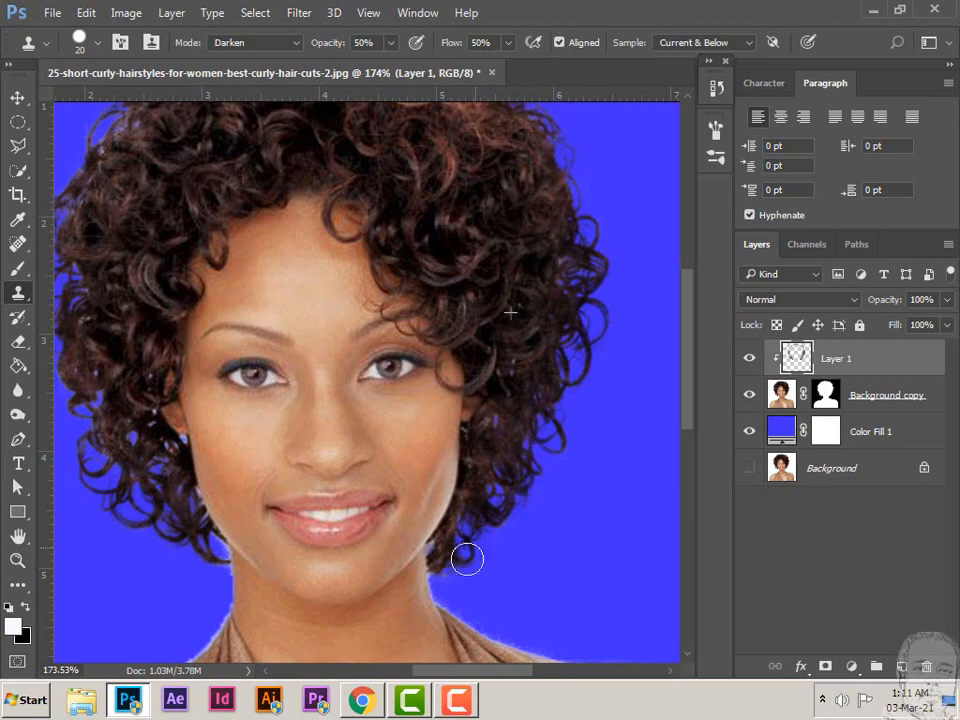
left_click_drag(467, 559, 445, 564)
left_click_drag(536, 223, 645, 316)
mouse_move(237, 202)
left_mouse_down()
mouse_move(201, 248)
mouse_move(192, 322)
left_mouse_up()
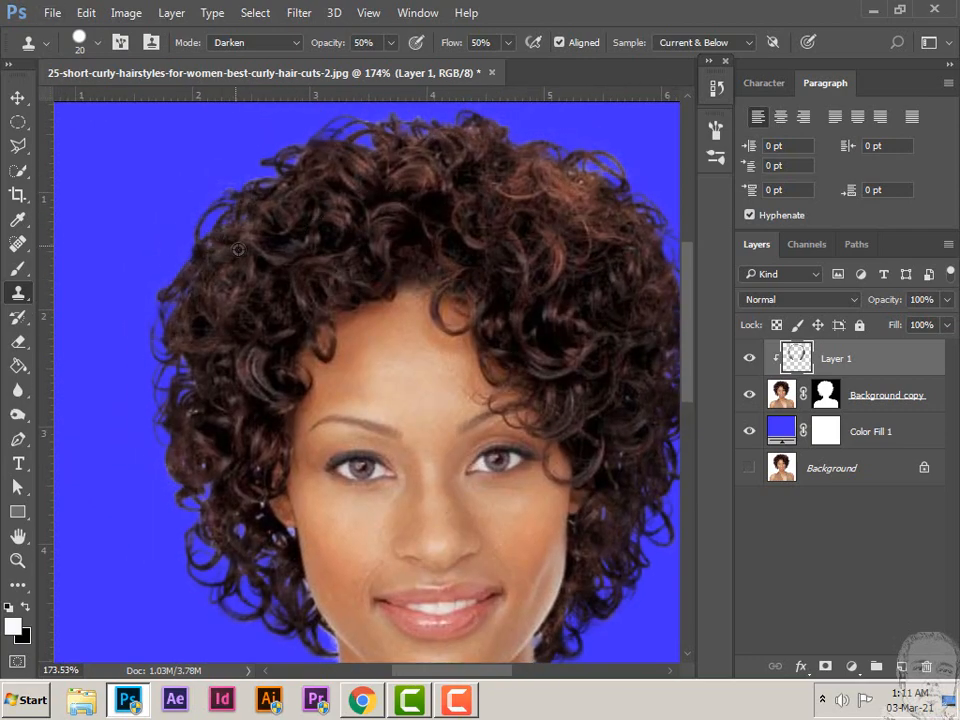
left_click_drag(251, 304, 259, 207)
left_click(336, 149, "alt")
left_click_drag(179, 373, 197, 400)
key("ctrl+0")
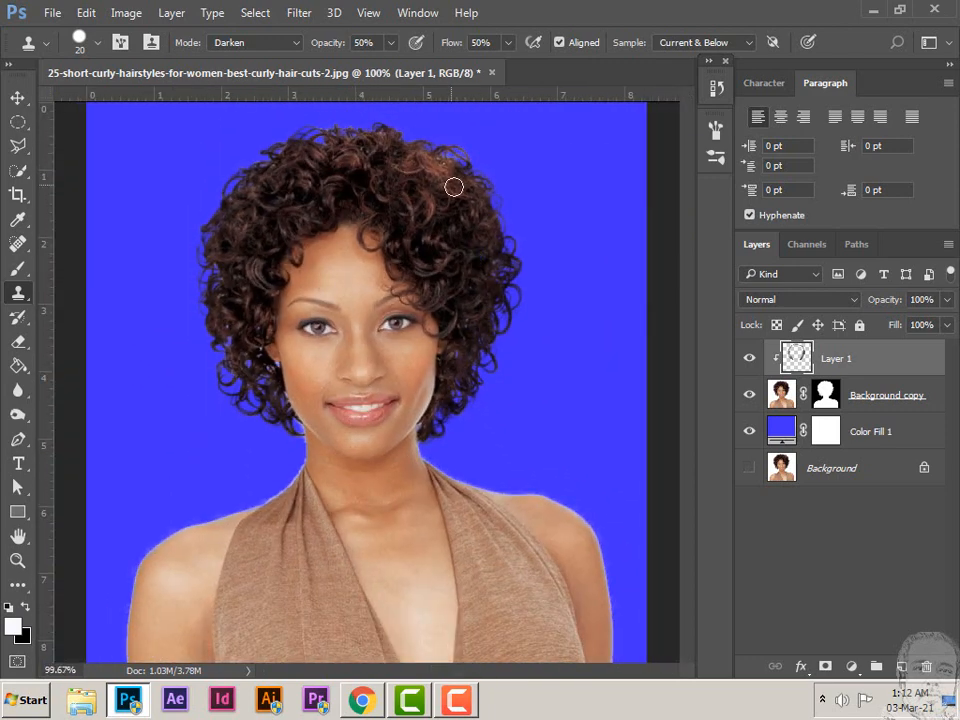
Step: Select the Background copy layer mask and set up the Brush tool with black at size 10 for the shoulder edges
key("z")
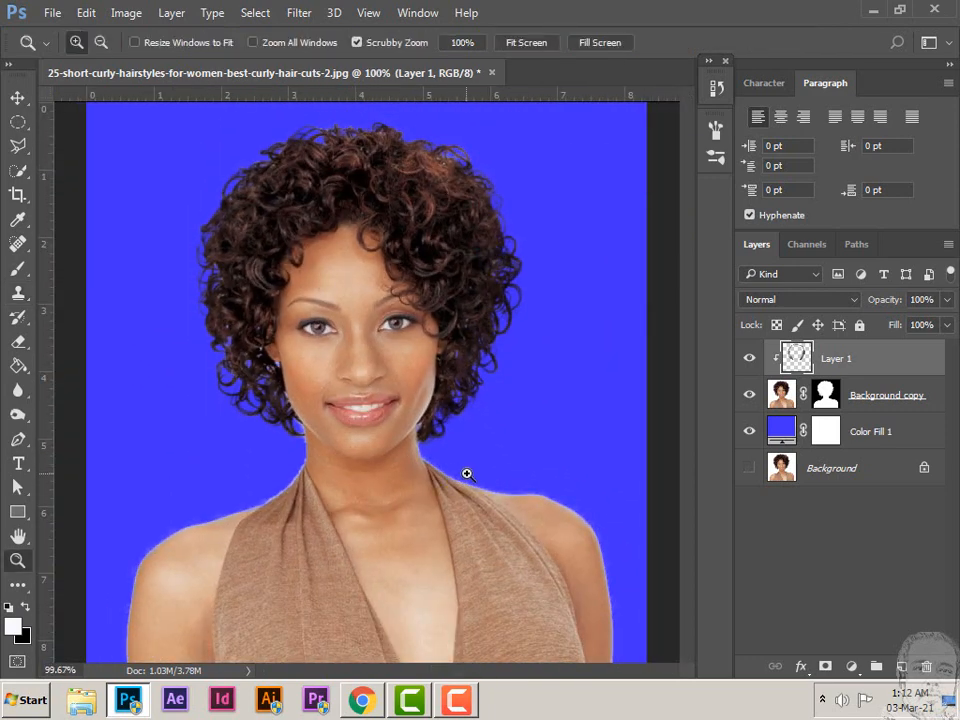
left_click_drag(523, 510, 568, 574)
left_click_drag(415, 403, 378, 323)
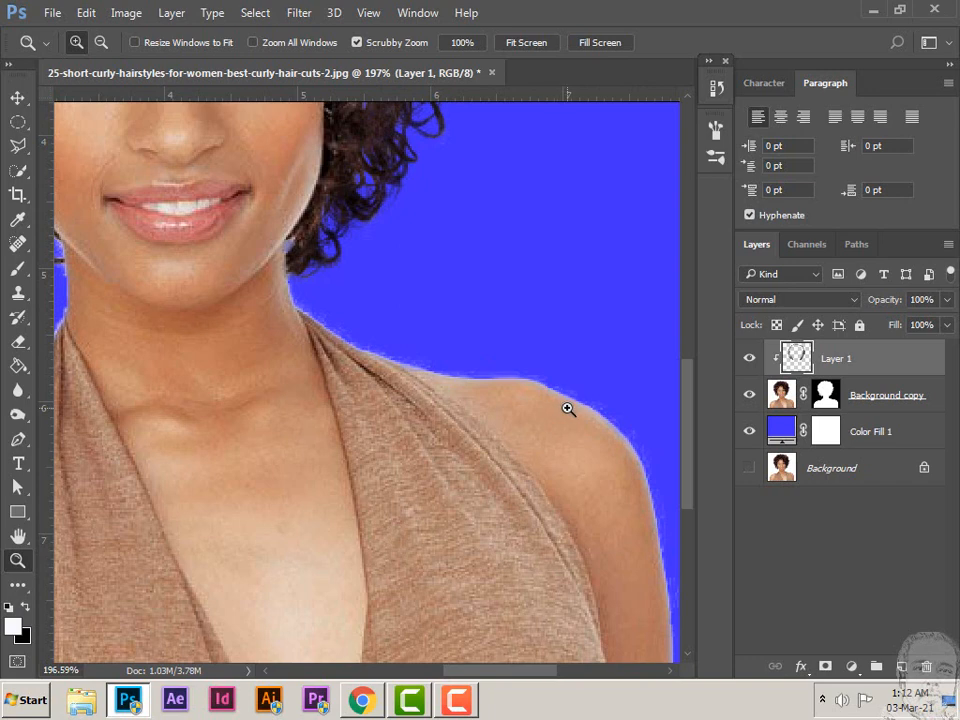
left_click(826, 395)
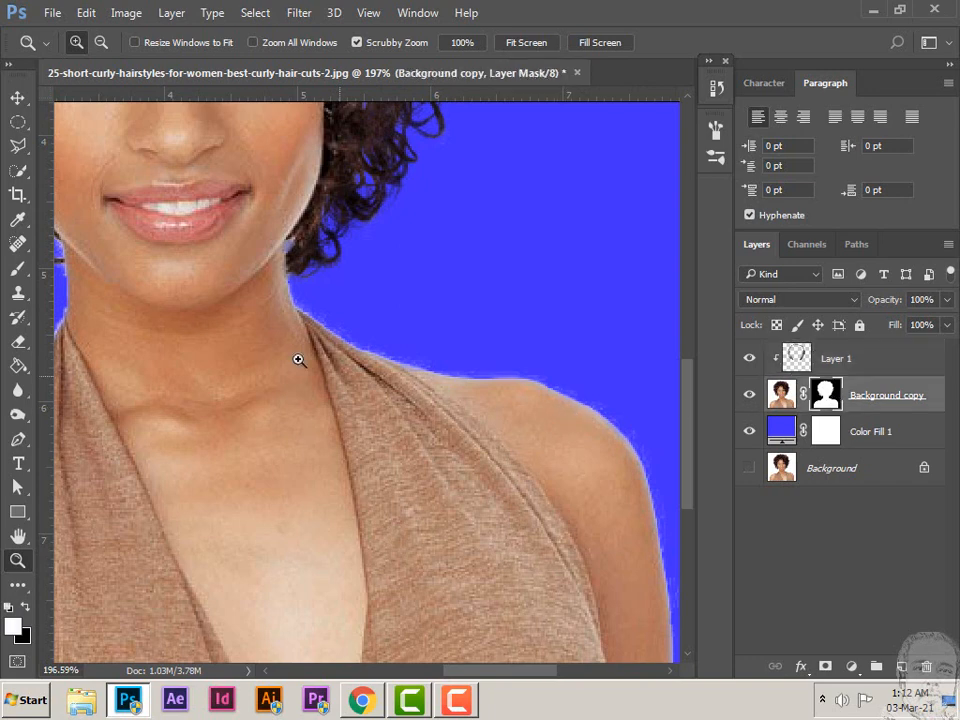
left_click(19, 270)
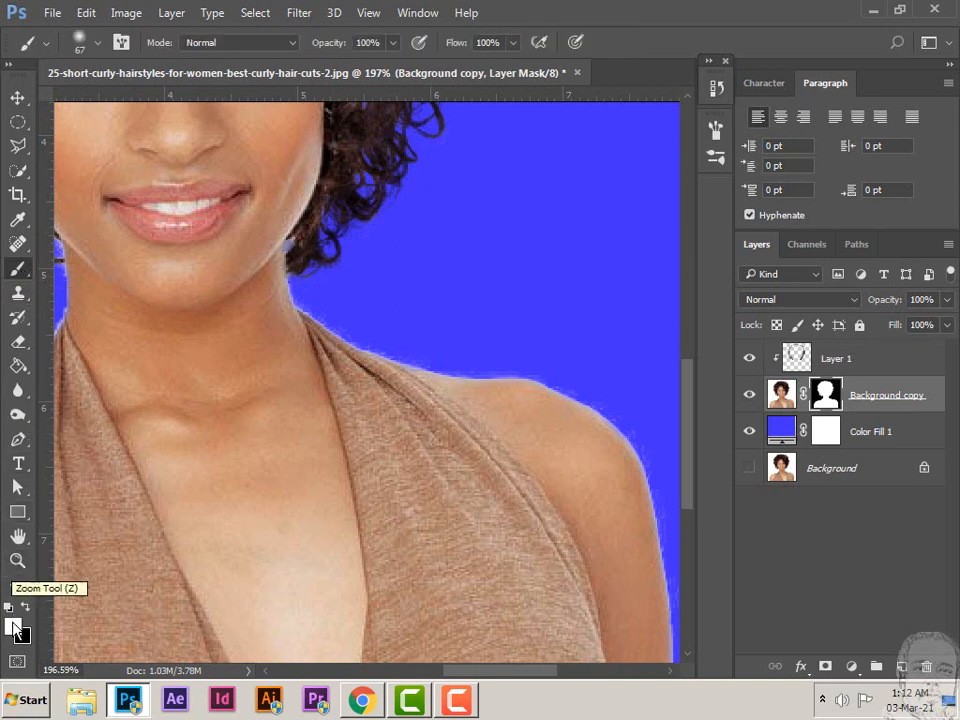
key("bracketleft")
key("bracketleft")
key("bracketleft")
key("bracketleft")
key("bracketleft")
key("bracketleft")
key("bracketleft")
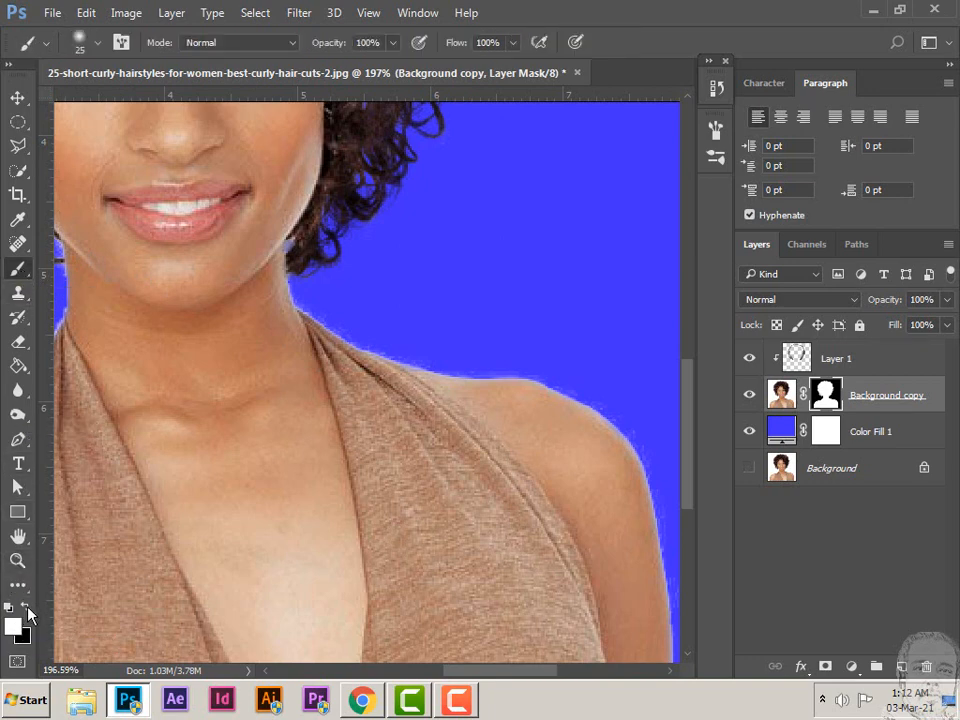
left_click(28, 607)
key("bracketleft")
key("bracketleft")
Step: Paint black on the mask along the right shoulder, neck and left shoulder to hide the pale fringe
left_click_drag(540, 372, 480, 310)
mouse_move(296, 253)
left_mouse_down()
mouse_move(490, 281)
mouse_move(551, 326)
mouse_move(650, 343)
left_mouse_up()
left_click_drag(413, 379, 584, 342)
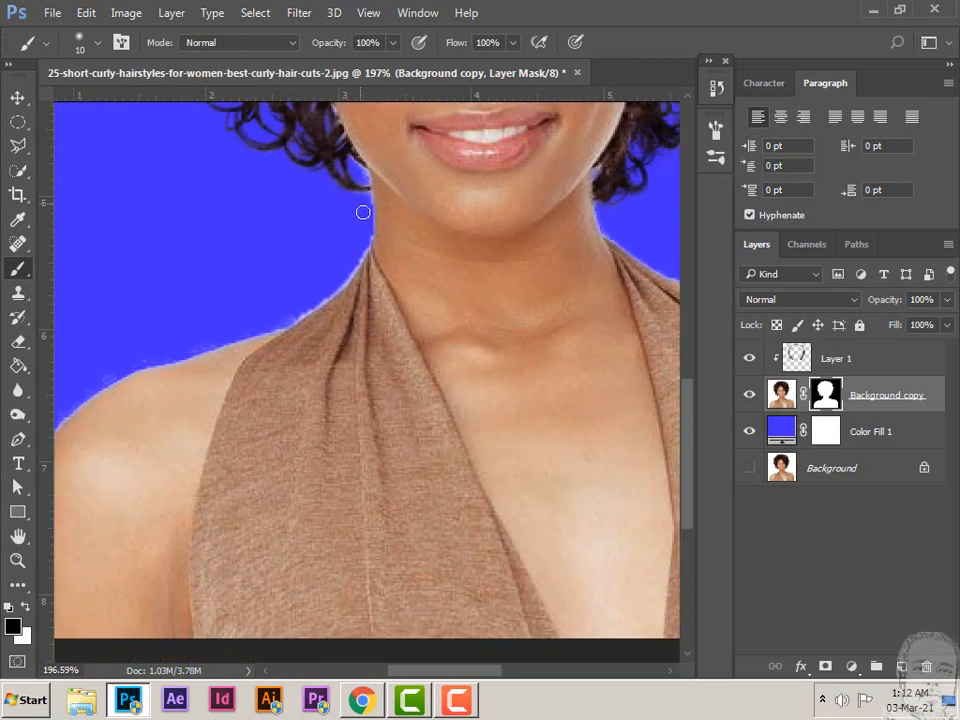
mouse_move(361, 244)
left_mouse_down()
mouse_move(350, 271)
mouse_move(289, 320)
left_mouse_up()
left_click_drag(272, 295, 331, 249)
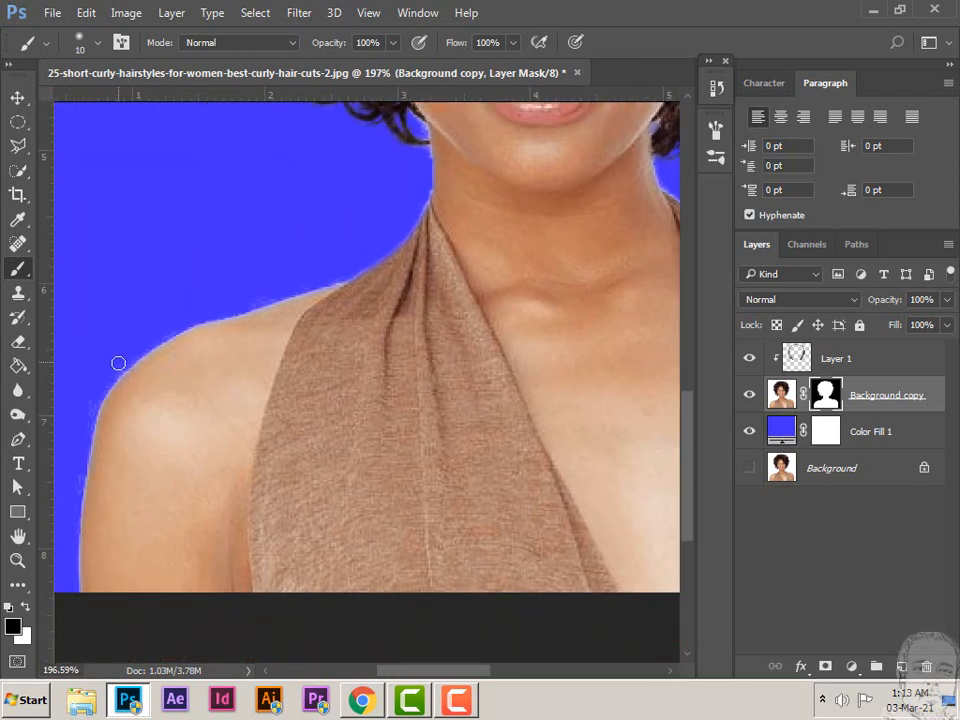
mouse_move(168, 325)
left_mouse_down()
mouse_move(113, 373)
mouse_move(190, 309)
mouse_move(88, 425)
left_mouse_up()
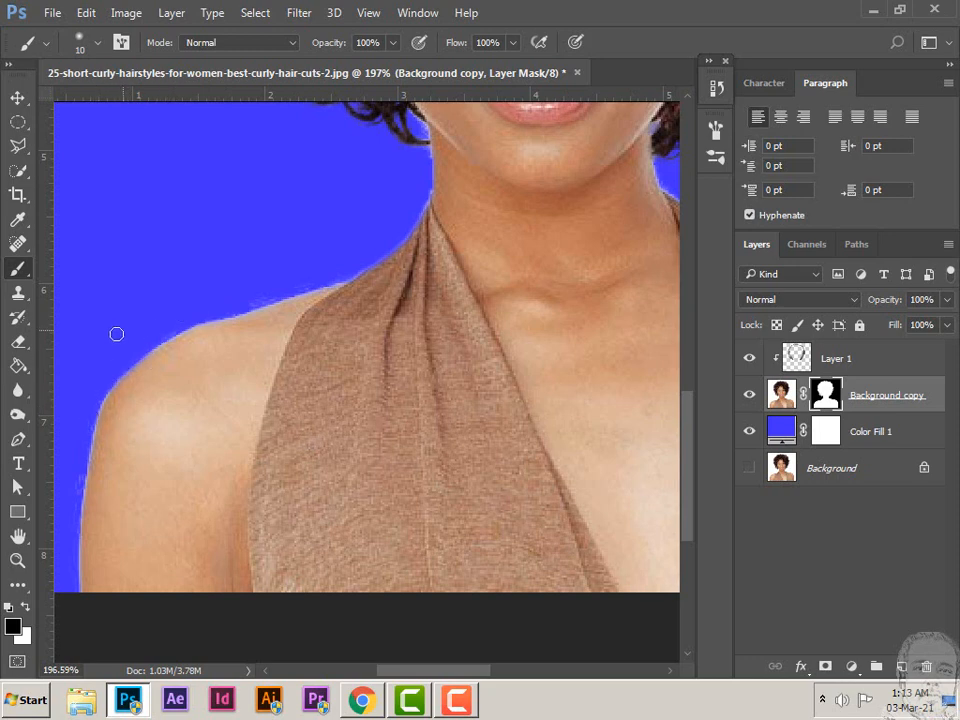
Step: Try black strokes on the mask across the left shoulder and paint the skin back with white
mouse_move(138, 344)
left_mouse_down()
mouse_move(180, 490)
mouse_move(217, 358)
left_mouse_up()
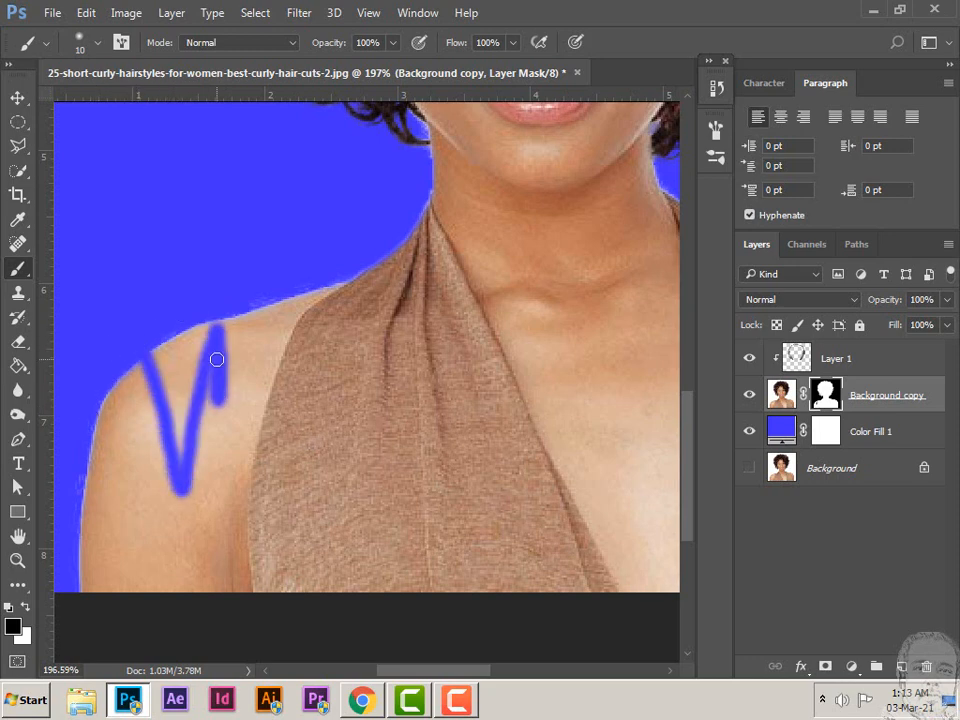
left_click(26, 608)
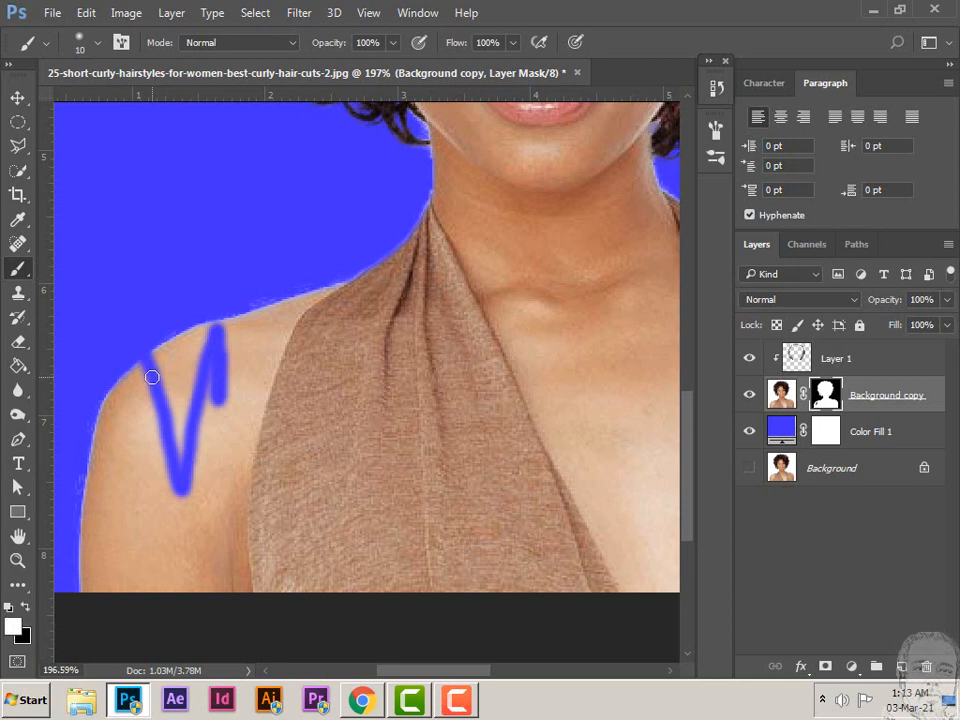
mouse_move(151, 376)
left_mouse_down()
mouse_move(178, 488)
mouse_move(212, 340)
mouse_move(210, 400)
mouse_move(185, 470)
mouse_move(158, 362)
mouse_move(140, 398)
left_mouse_up()
Step: Mask out the leftover fringe along the left shoulder and outer arm with black, and restore the nicked shoulder edge with white
left_click(24, 608)
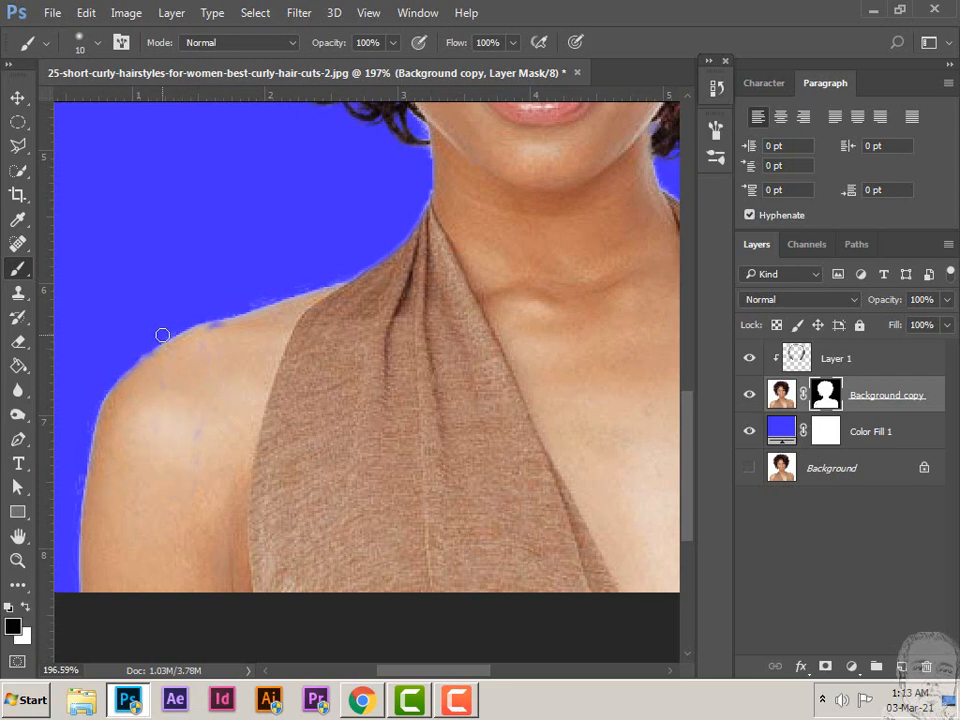
left_click_drag(163, 334, 130, 360)
mouse_move(72, 496)
left_mouse_down()
mouse_move(71, 583)
mouse_move(82, 592)
left_mouse_up()
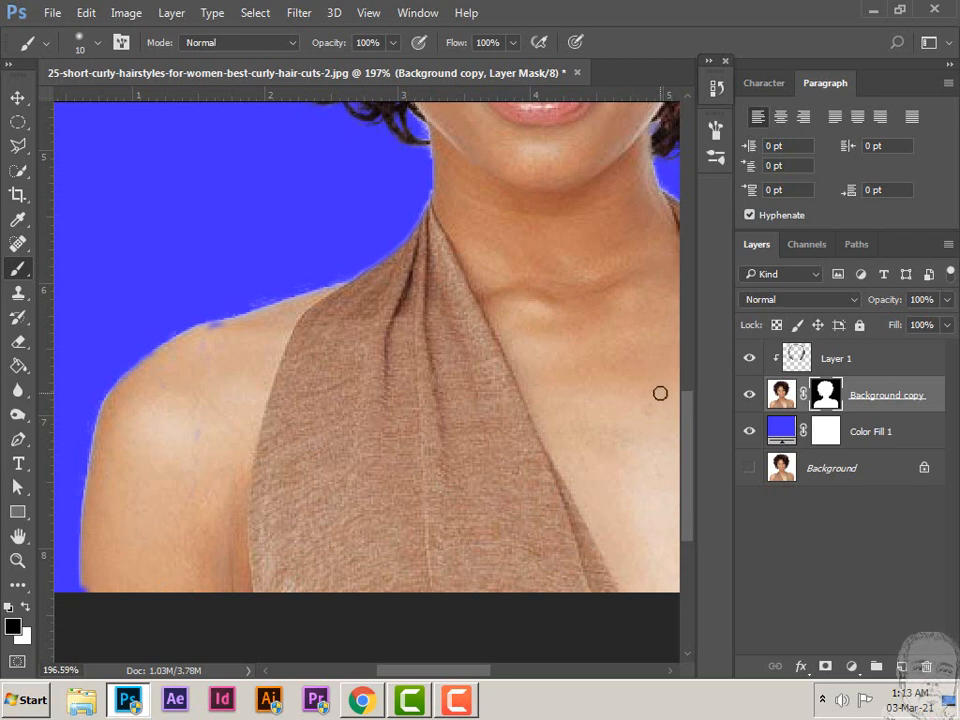
left_click(25, 607)
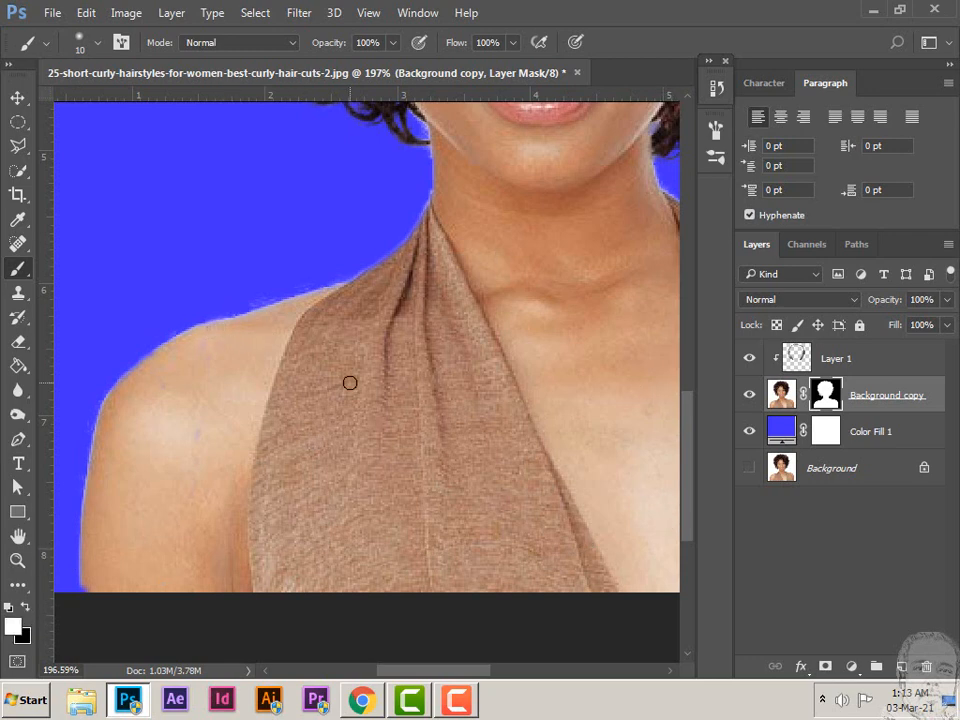
key("ctrl+0")
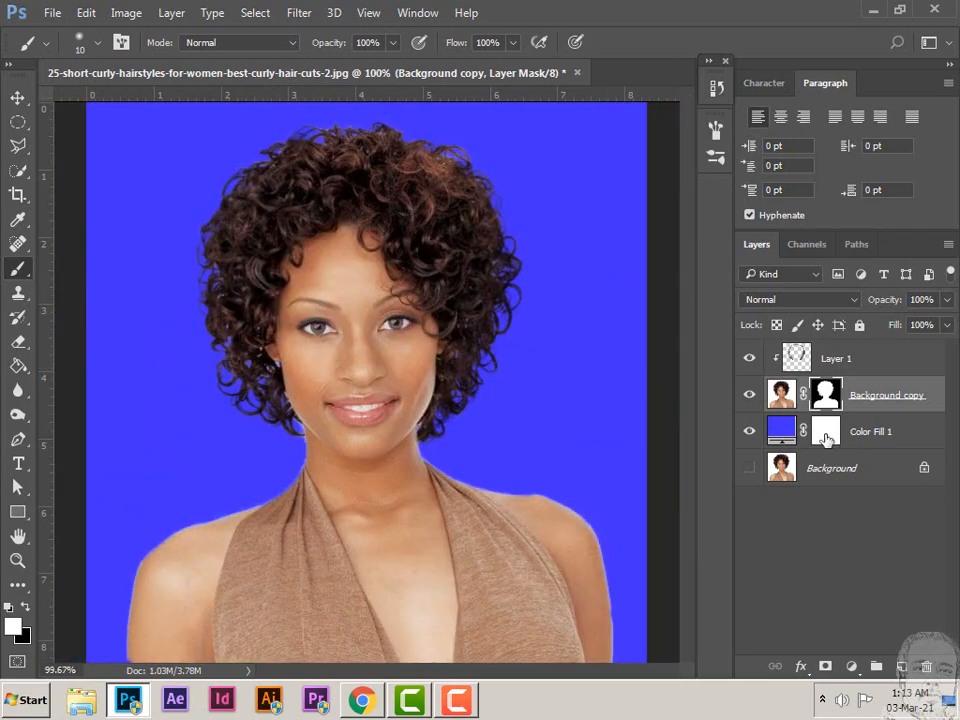
Step: Try several background colours for the Color Fill 1 layer and set it to light purple e3adff
double_click(781, 432)
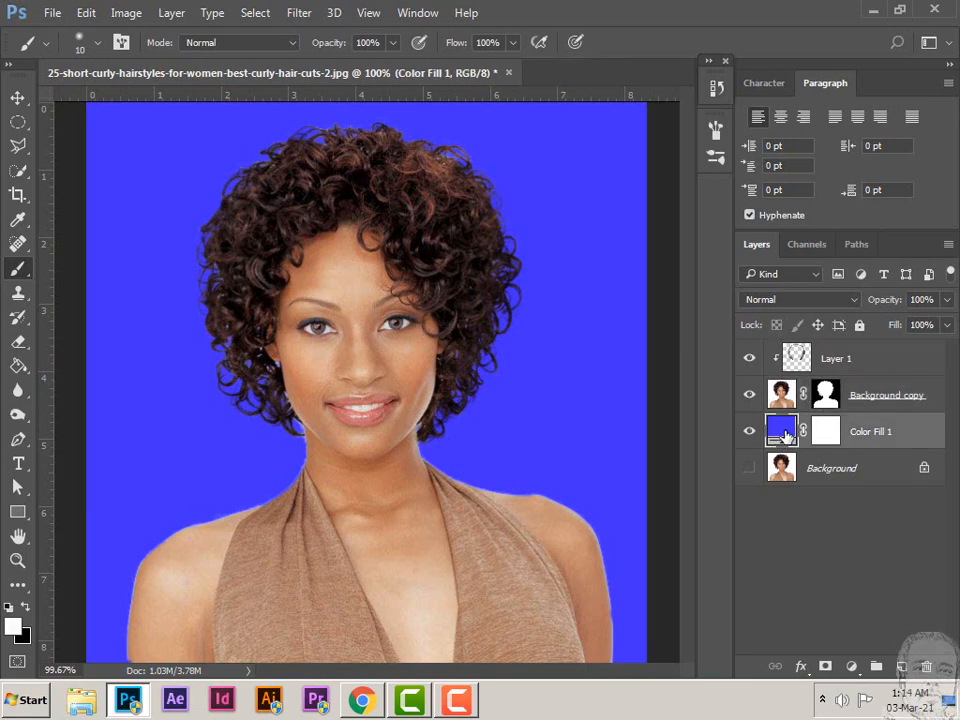
left_click_drag(520, 138, 860, 83)
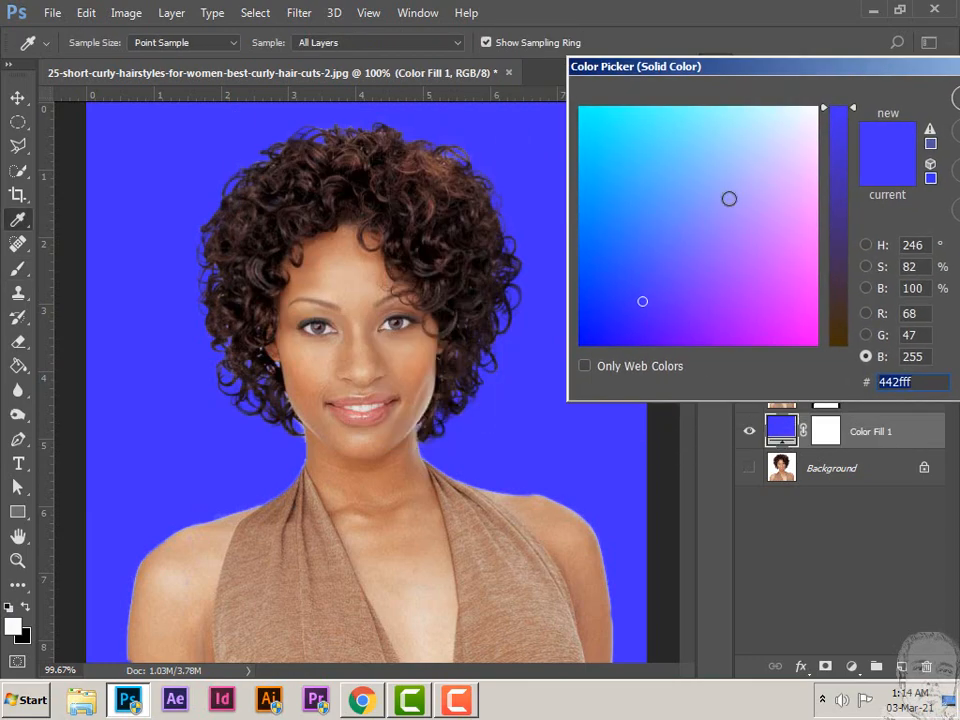
left_click(692, 255)
left_click(748, 243)
left_click(791, 199)
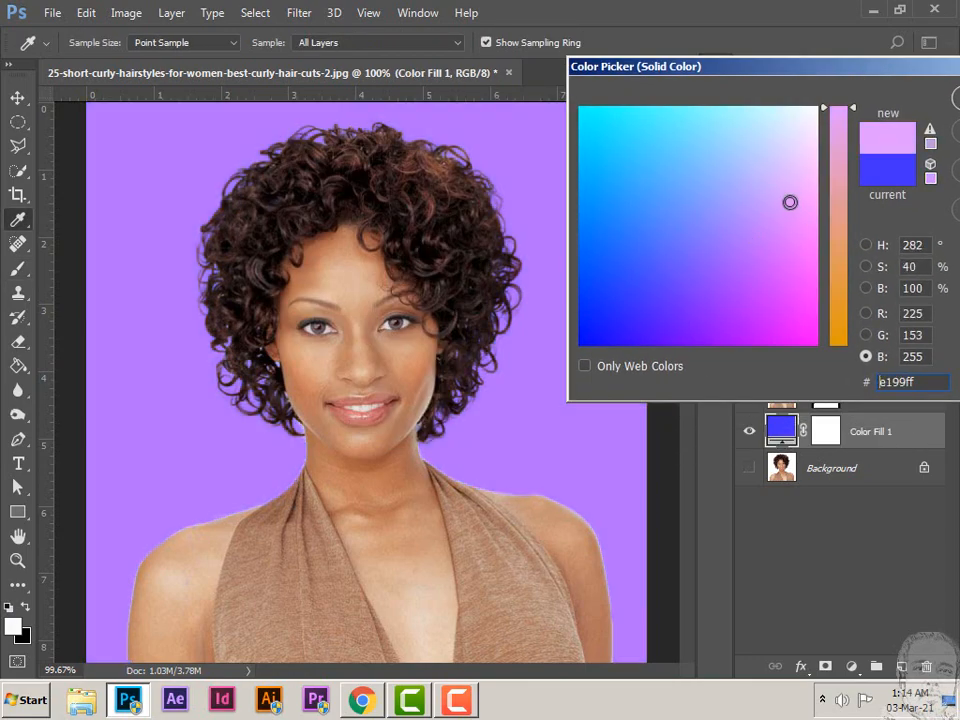
left_click(791, 159)
left_click(707, 231)
left_click(657, 276)
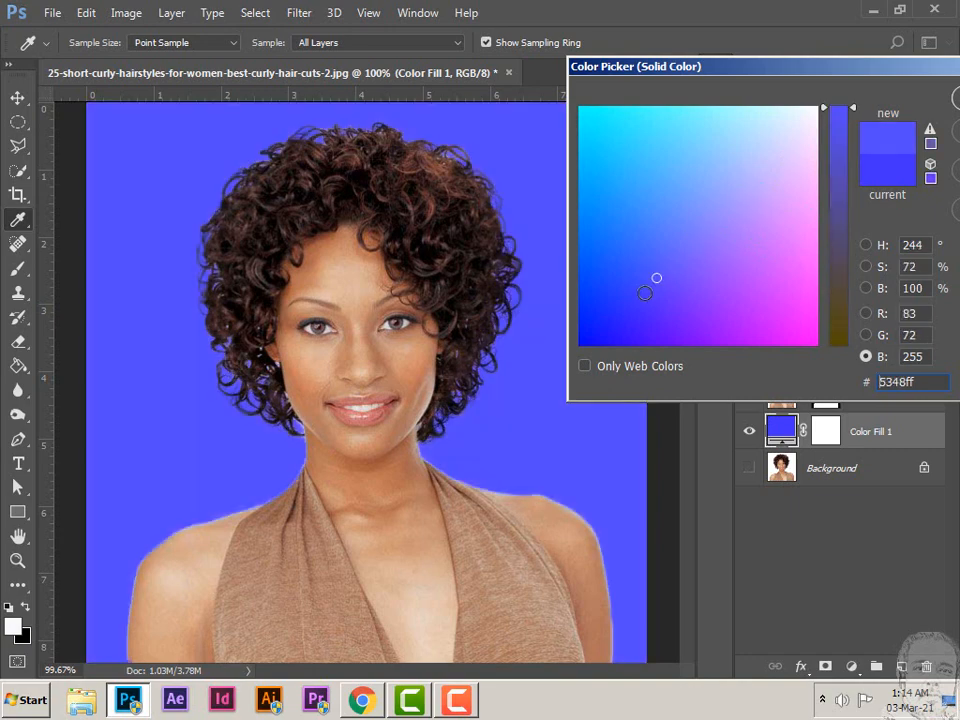
left_click(643, 291)
left_click(666, 230)
left_click(791, 183)
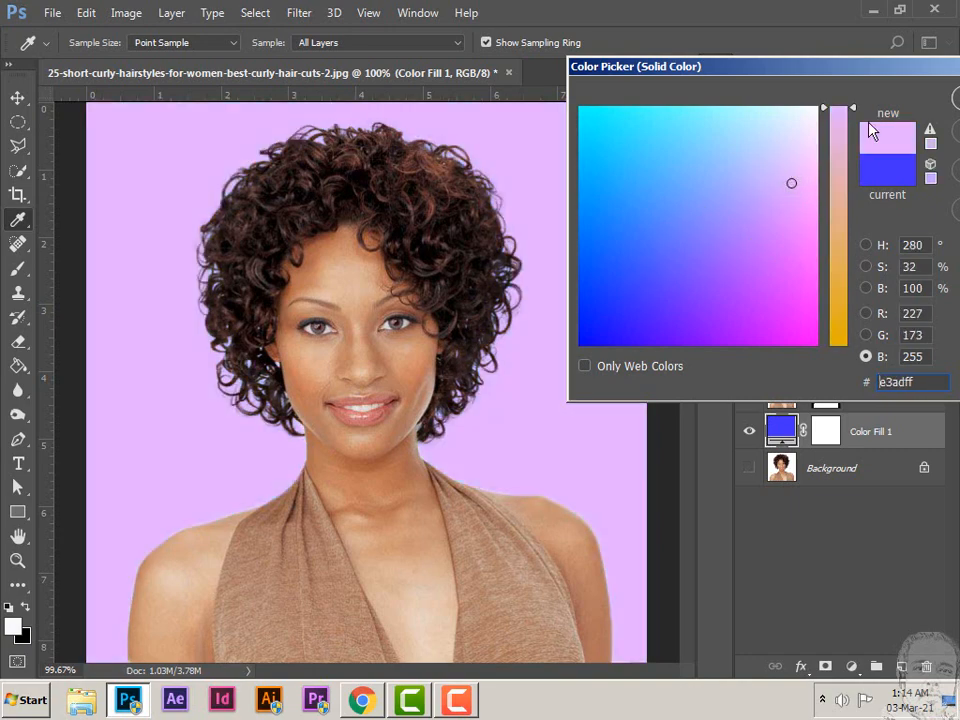
left_click_drag(907, 68, 794, 57)
left_click(885, 88)
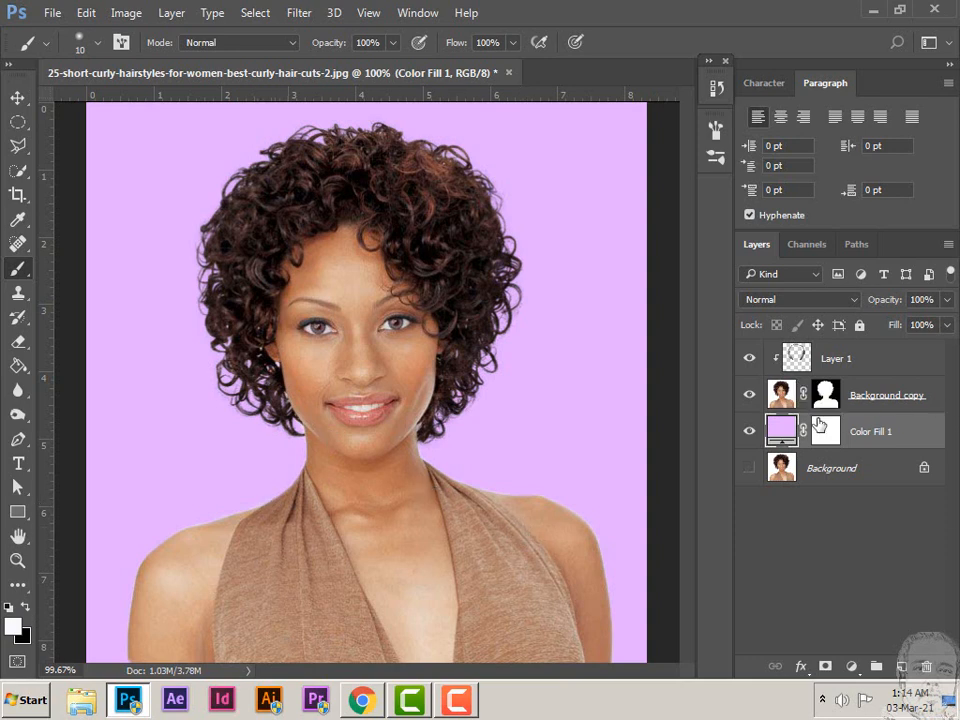
Step: Quick-select the halter top's panel on the viewer's right side of the Background copy layer, starting at the strap
left_click(787, 402)
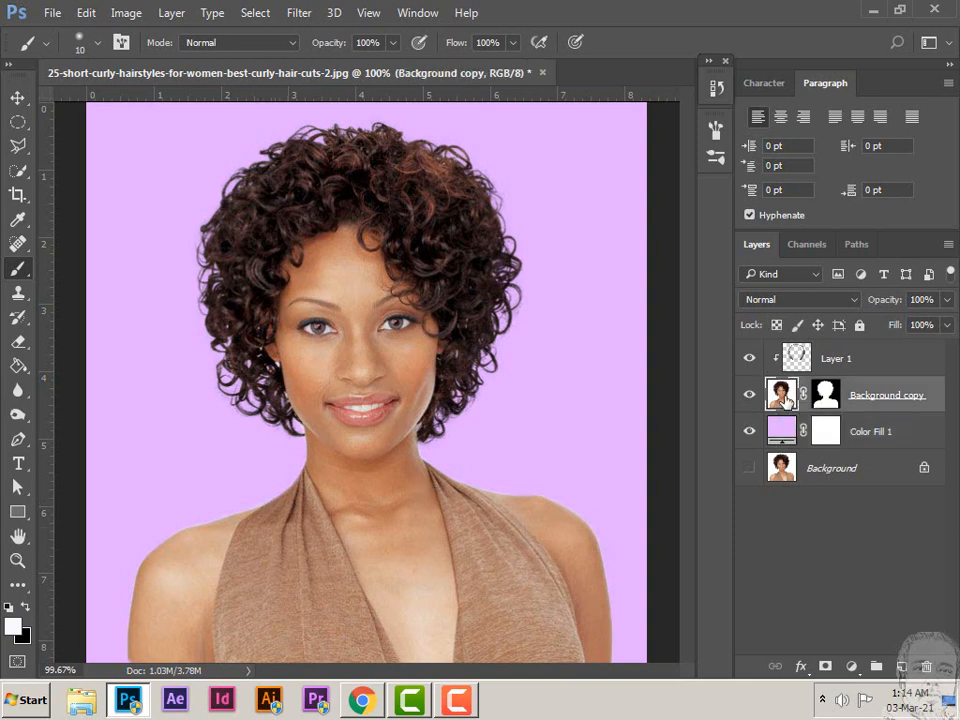
left_click(18, 170)
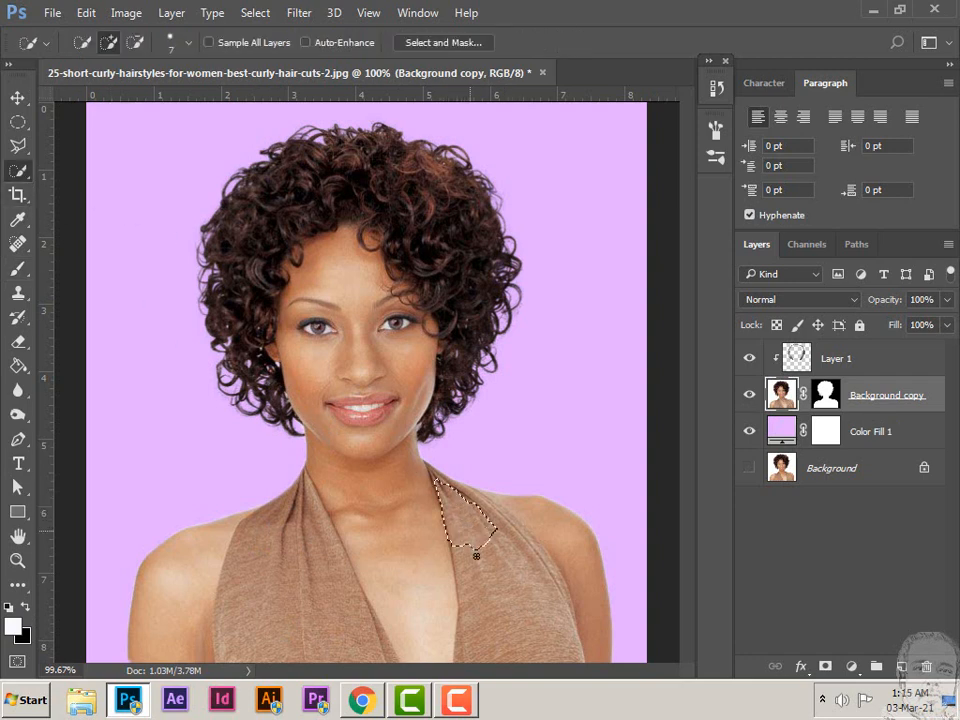
left_click_drag(474, 546, 482, 570)
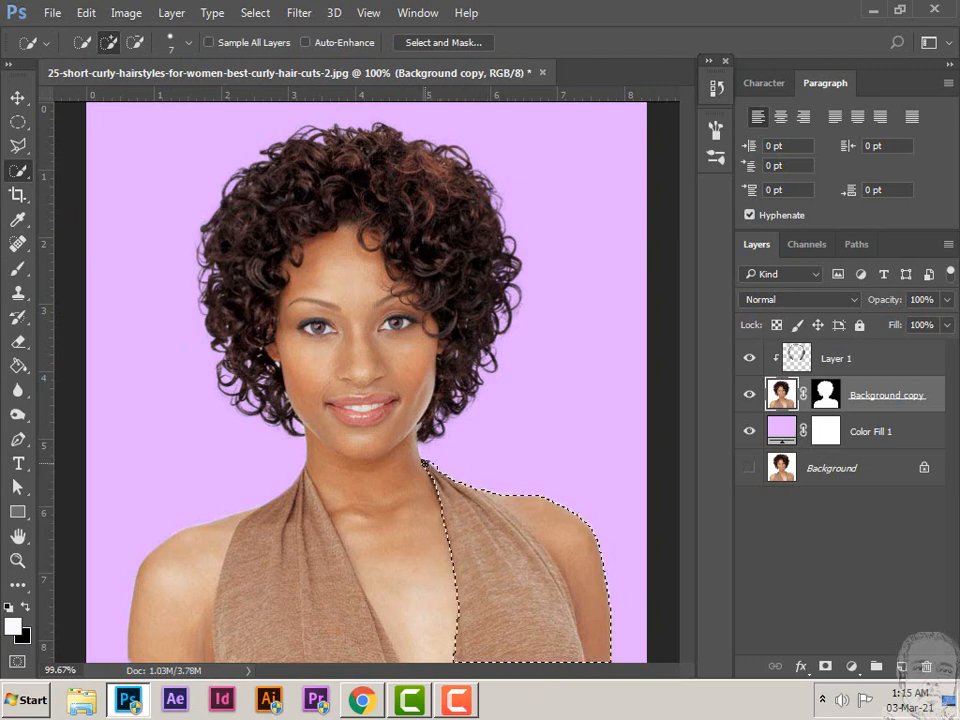
key("ctrl+space")
mouse_move(544, 546)
left_mouse_down()
mouse_move(593, 638)
mouse_move(369, 326)
left_mouse_up()
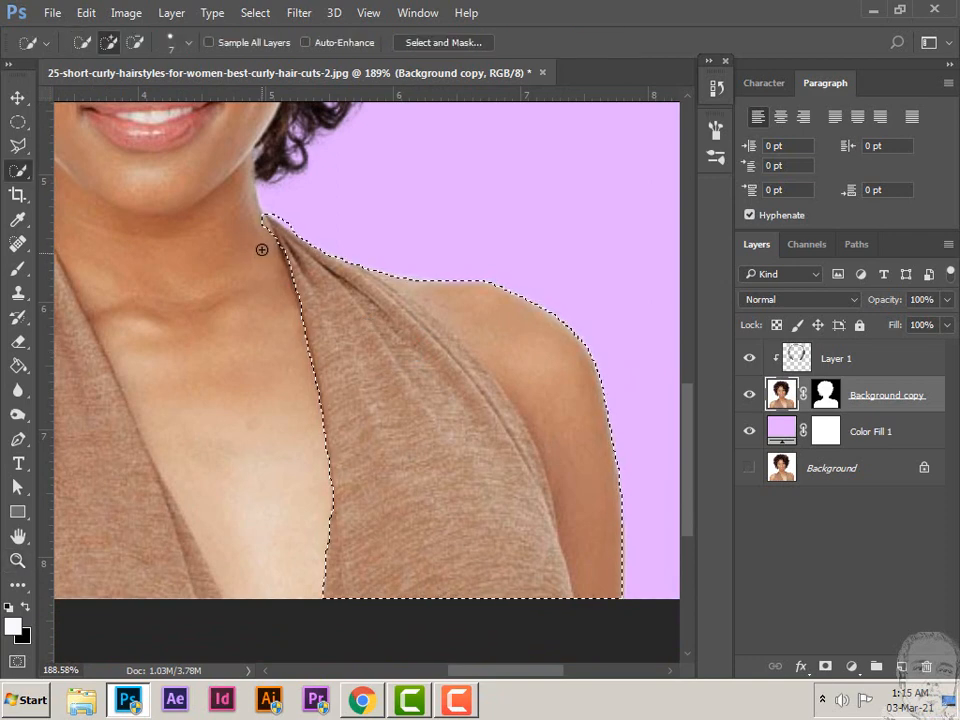
Step: Subtract the bare shoulder and arm from the selection and refine its edge along the fabric
left_click(138, 42)
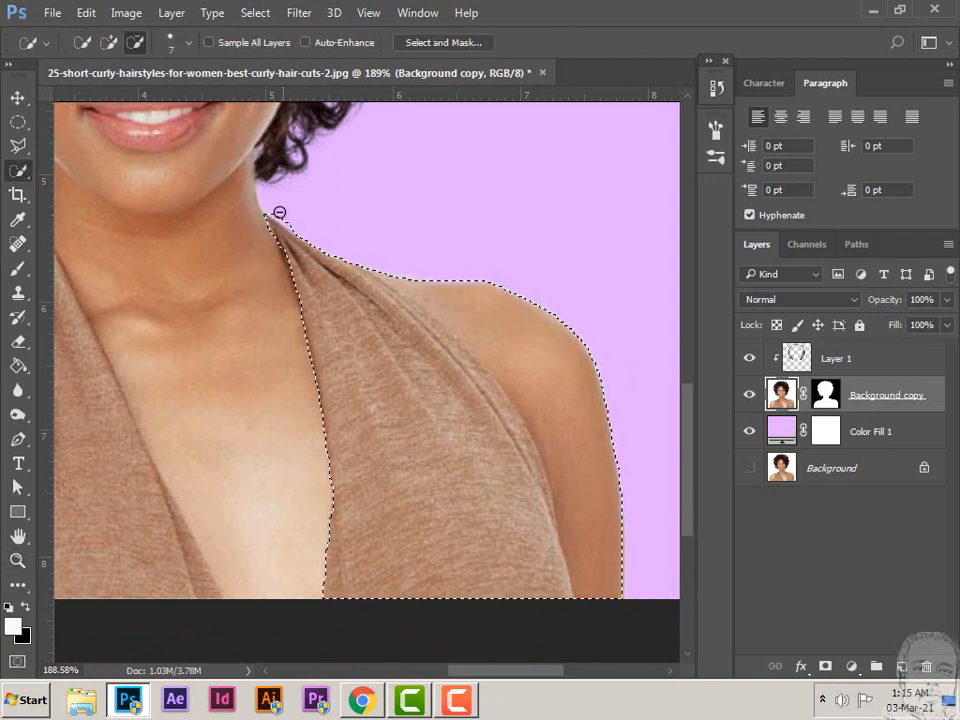
mouse_move(457, 265)
left_mouse_down()
mouse_move(484, 294)
mouse_move(486, 281)
mouse_move(499, 377)
left_mouse_up()
left_click(108, 46)
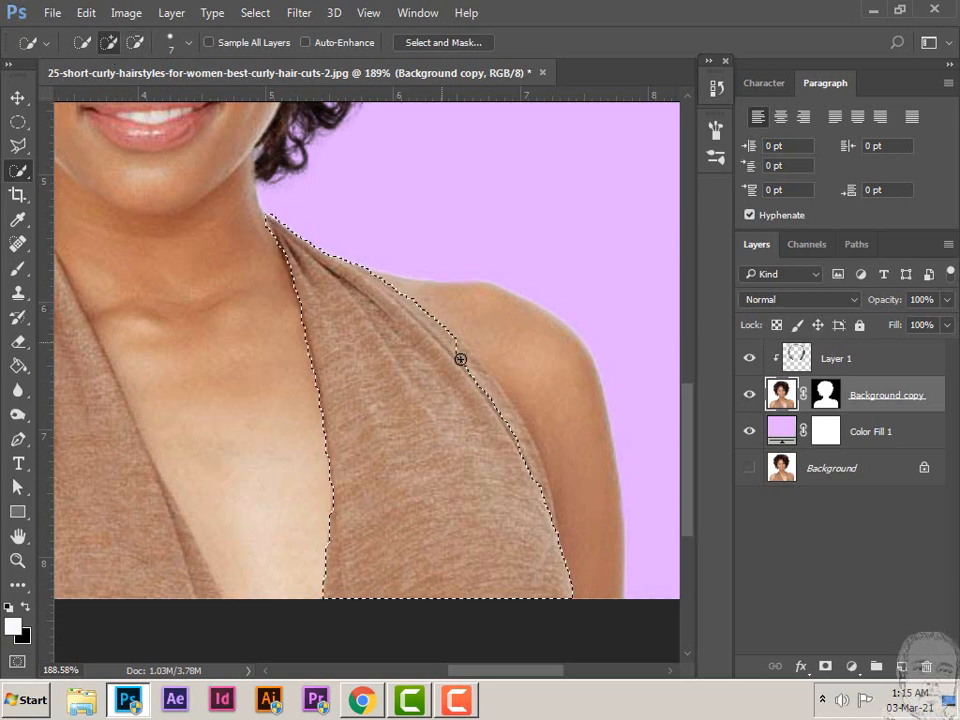
mouse_move(490, 437)
left_mouse_down()
mouse_move(555, 409)
mouse_move(581, 433)
mouse_move(576, 394)
left_mouse_up()
Step: Add the top's other panel to the selection and exclude the shoulder and arm skin beside it
mouse_move(258, 284)
left_mouse_down()
mouse_move(246, 347)
mouse_move(279, 514)
left_mouse_up()
left_click_drag(248, 469, 381, 372)
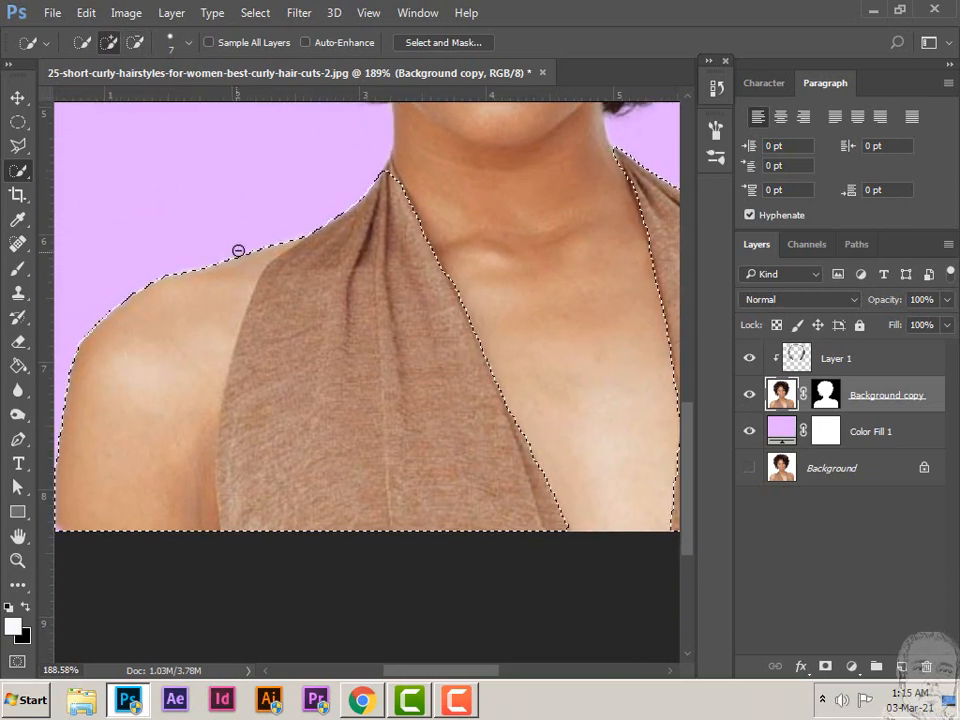
mouse_move(268, 261)
left_mouse_down()
mouse_move(177, 339)
mouse_move(129, 321)
mouse_move(212, 368)
mouse_move(84, 483)
left_mouse_up()
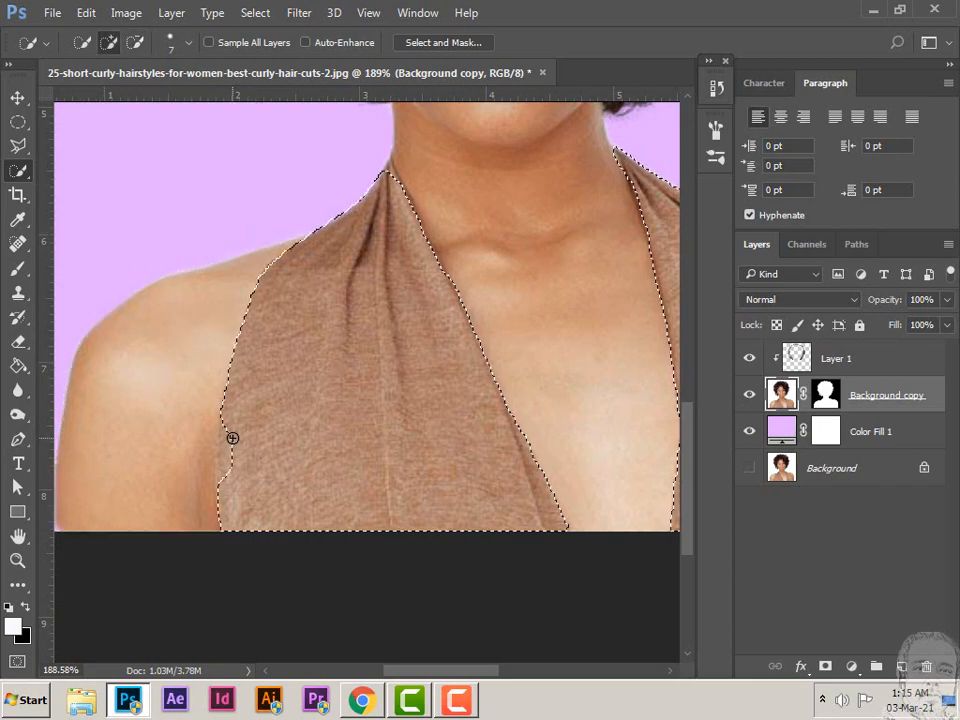
left_click_drag(232, 439, 229, 468)
Step: Refine the selection at the strap's tip beside the neck with a 3 px Quick Selection brush
key("z")
left_click_drag(386, 171, 398, 308)
mouse_move(394, 309)
left_mouse_down()
mouse_move(412, 312)
mouse_move(388, 280)
mouse_move(400, 270)
mouse_move(403, 311)
left_mouse_up()
key("w")
key("bracketleft")
key("bracketleft")
key("bracketleft")
key("bracketleft")
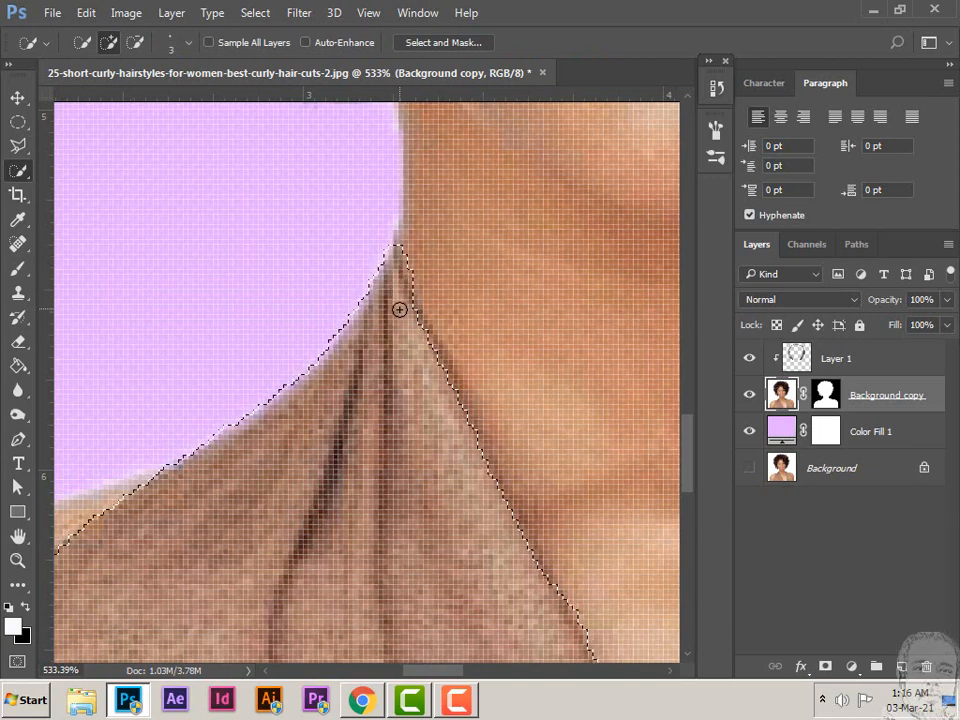
mouse_move(411, 250)
left_mouse_down()
mouse_move(425, 286)
mouse_move(418, 270)
left_mouse_up()
key("ctrl+0")
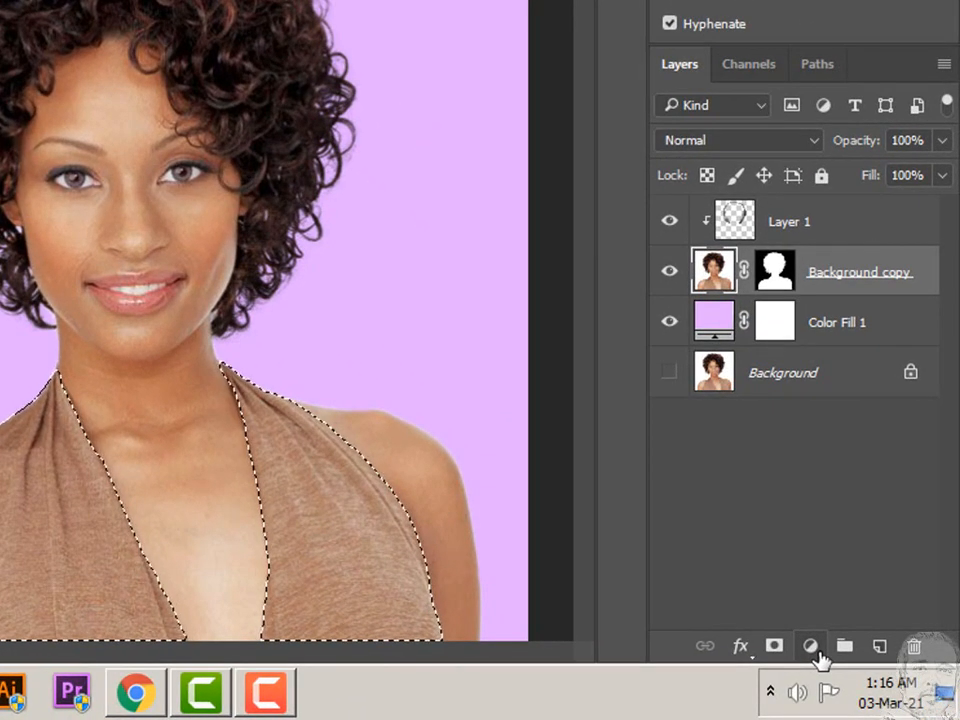
Step: Add a Hue/Saturation adjustment for the selected top, with Colorize on and hue set to 291
left_click(824, 652)
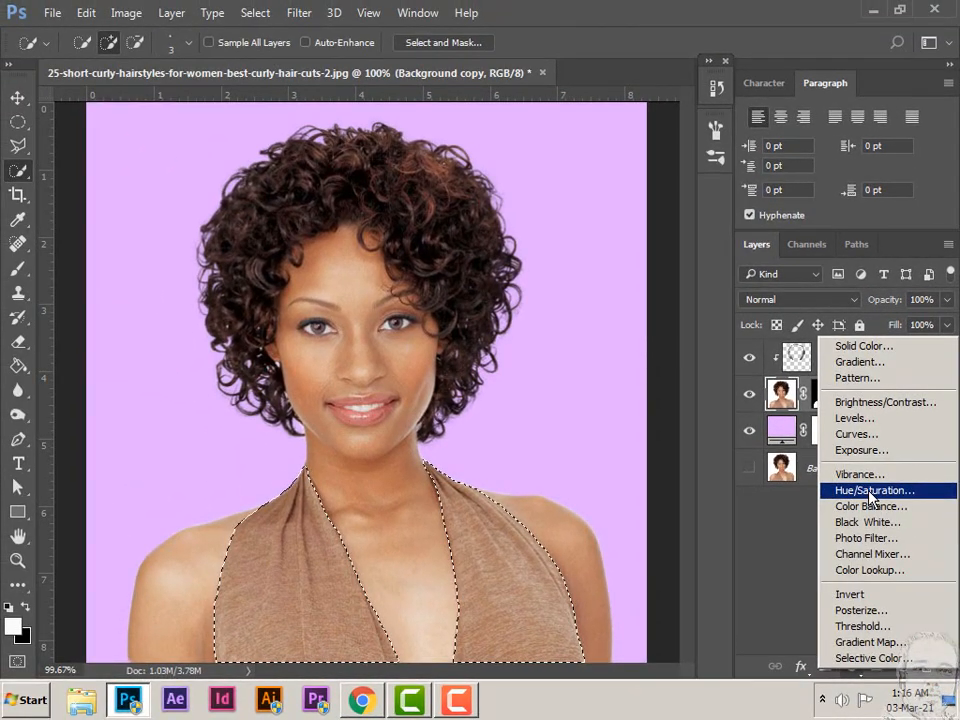
left_click(870, 491)
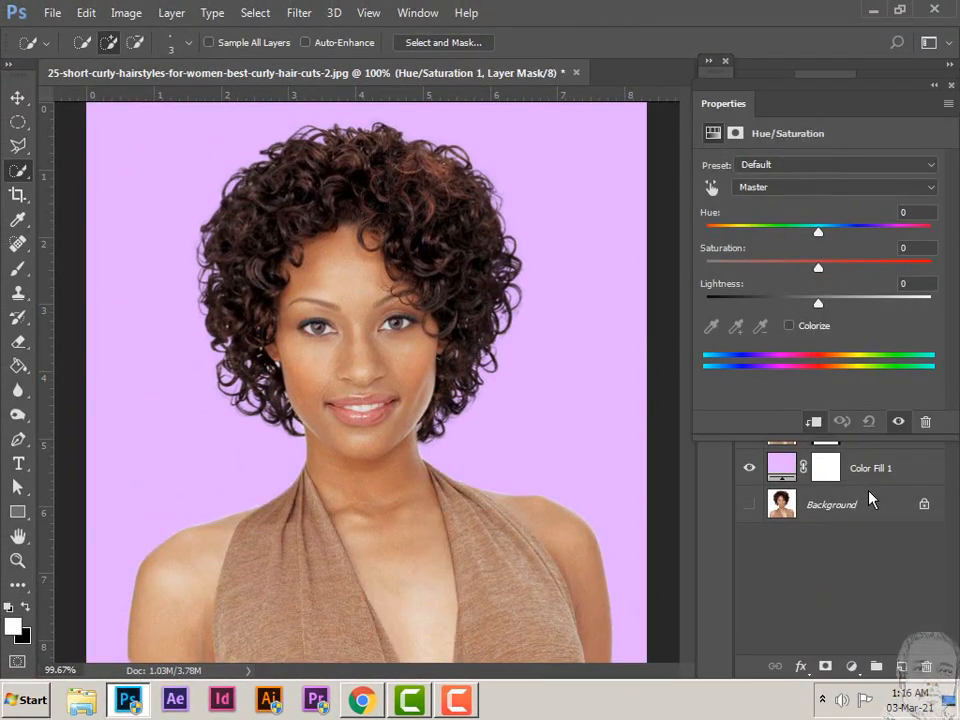
left_click(790, 330)
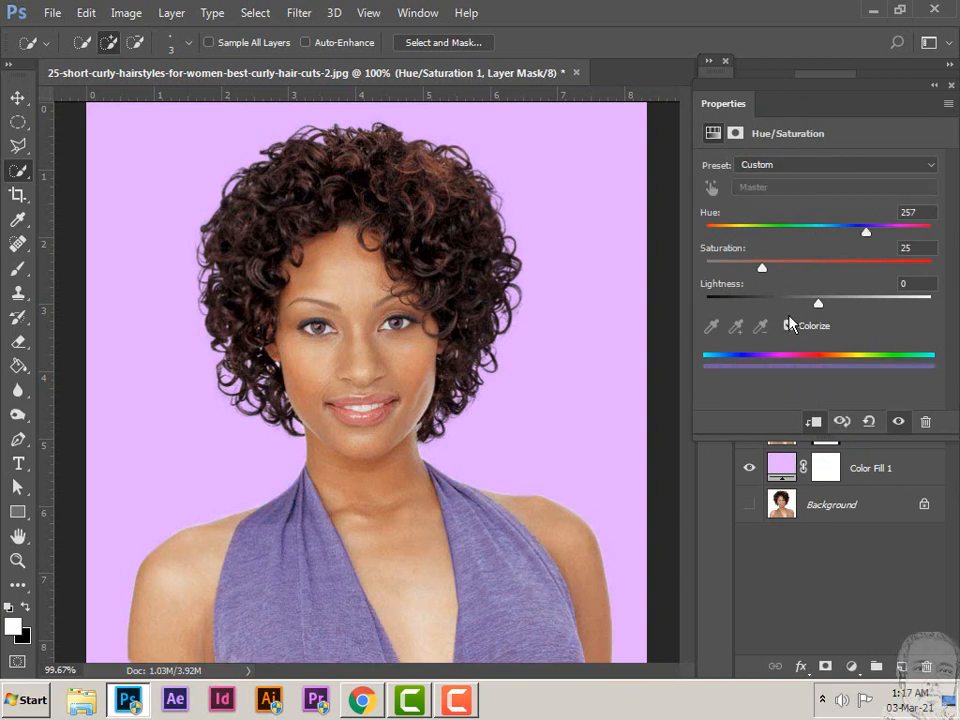
left_click_drag(865, 233, 889, 234)
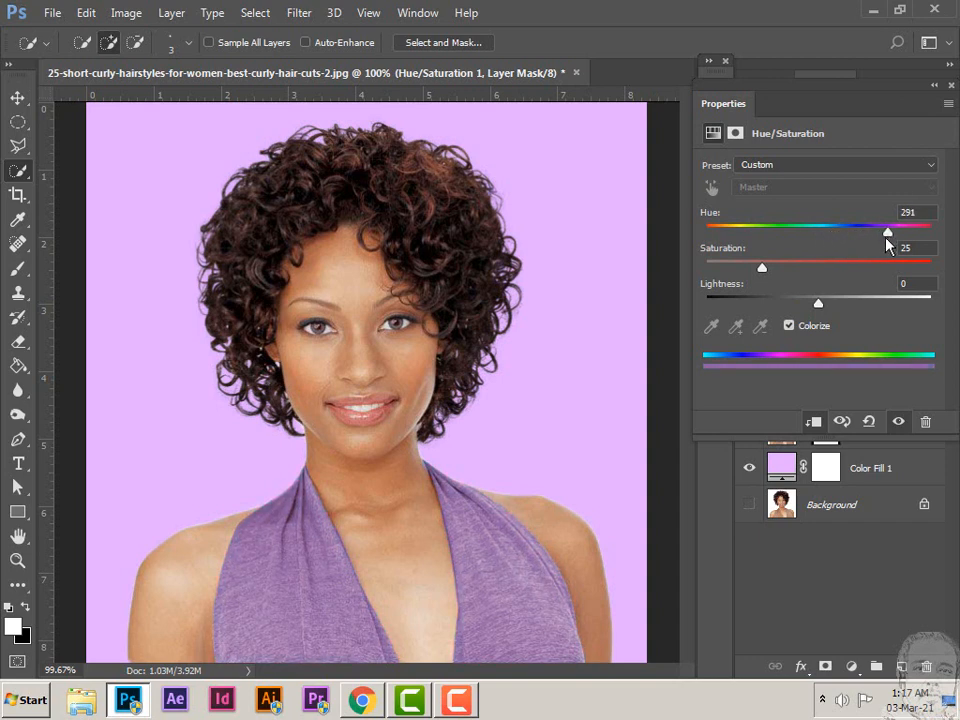
Step: Fine-tune the top's purple to hue 294, saturation 41 and lightness +2
mouse_move(762, 272)
left_mouse_down()
mouse_move(754, 272)
mouse_move(775, 272)
left_mouse_up()
mouse_move(818, 307)
left_mouse_down()
mouse_move(853, 306)
mouse_move(819, 306)
left_mouse_up()
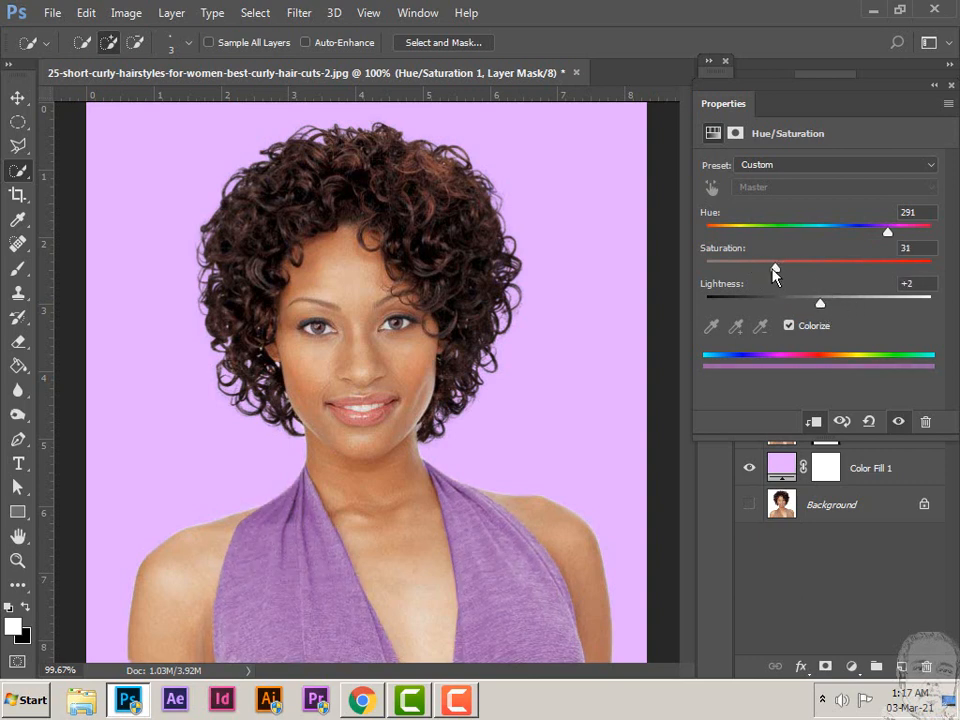
left_click_drag(774, 270, 804, 273)
mouse_move(893, 233)
left_mouse_down()
mouse_move(837, 241)
mouse_move(893, 250)
left_mouse_up()
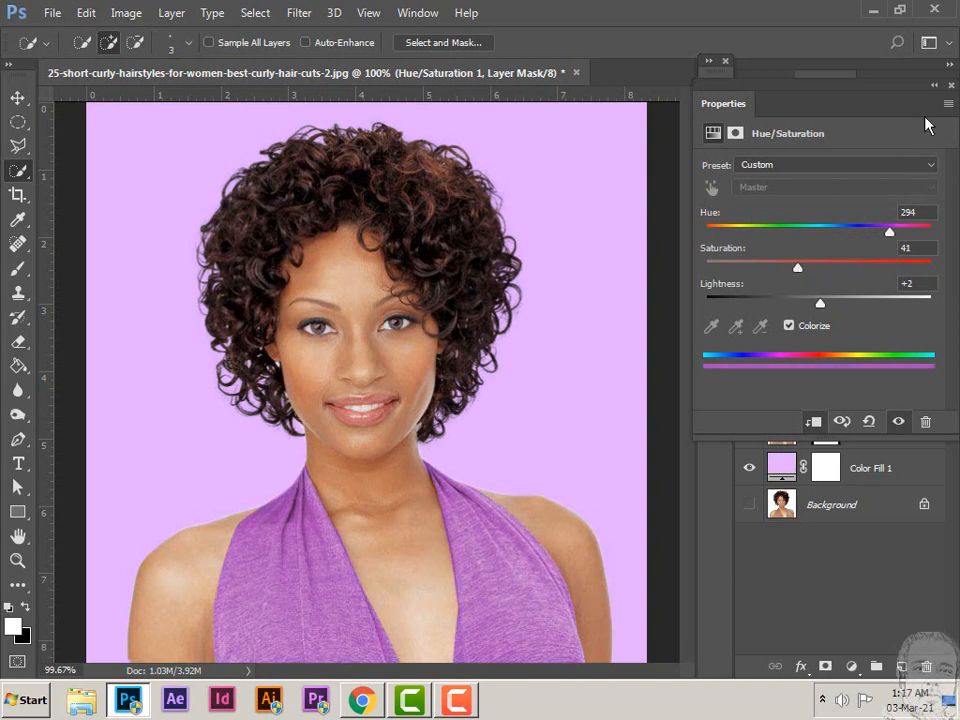
left_click(951, 87)
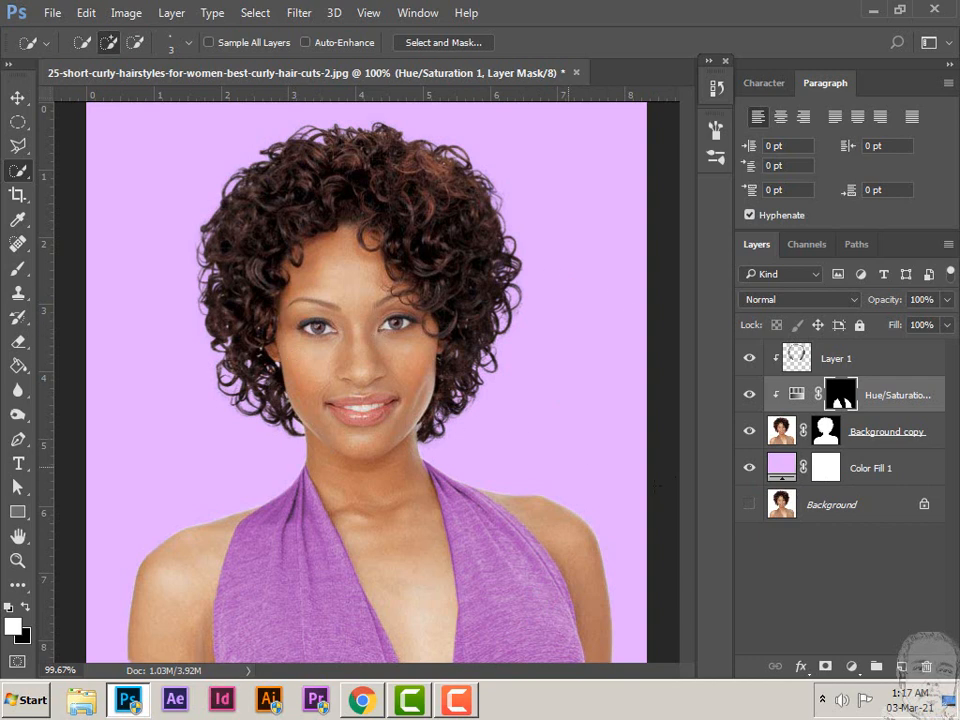
Step: Add an empty layer above Color Fill 1 and set up a soft 600 px brush with 0% hardness
left_click(878, 468)
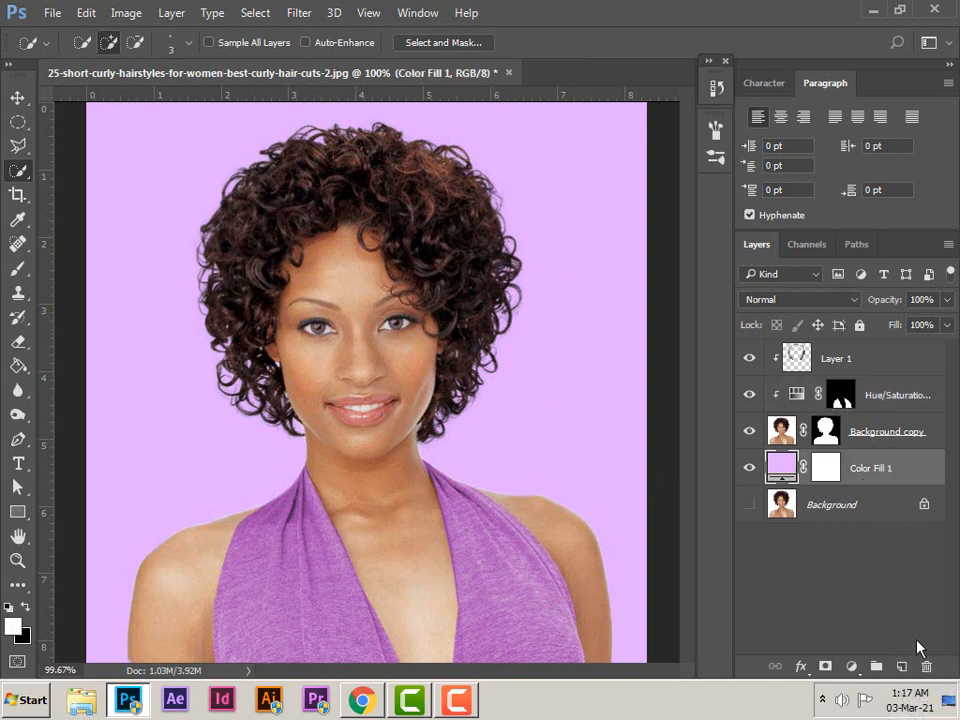
left_click(902, 667)
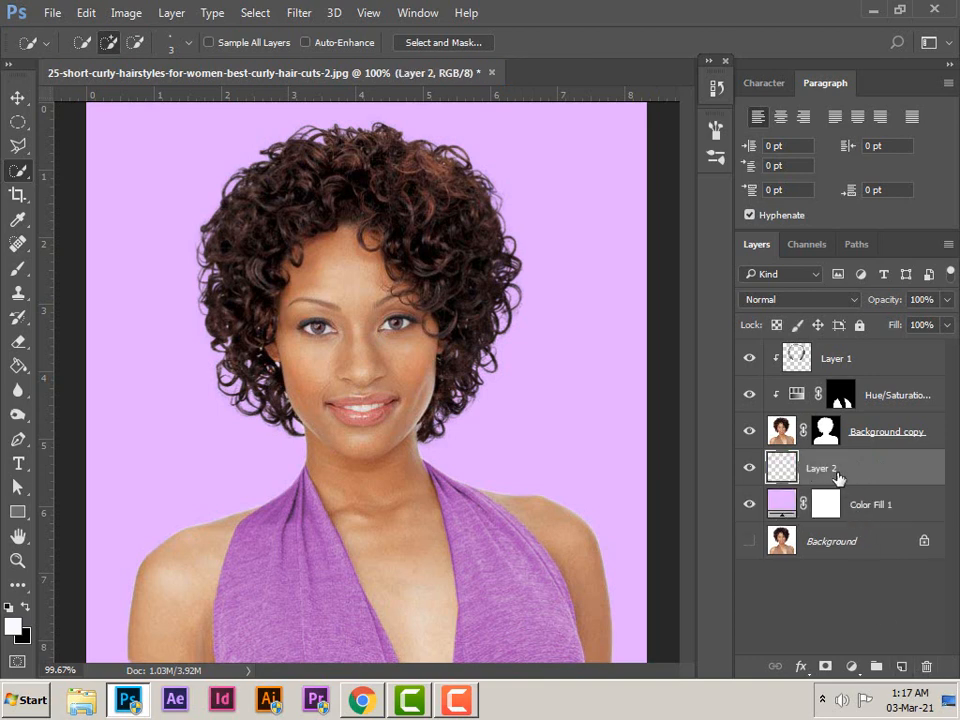
left_click(18, 268)
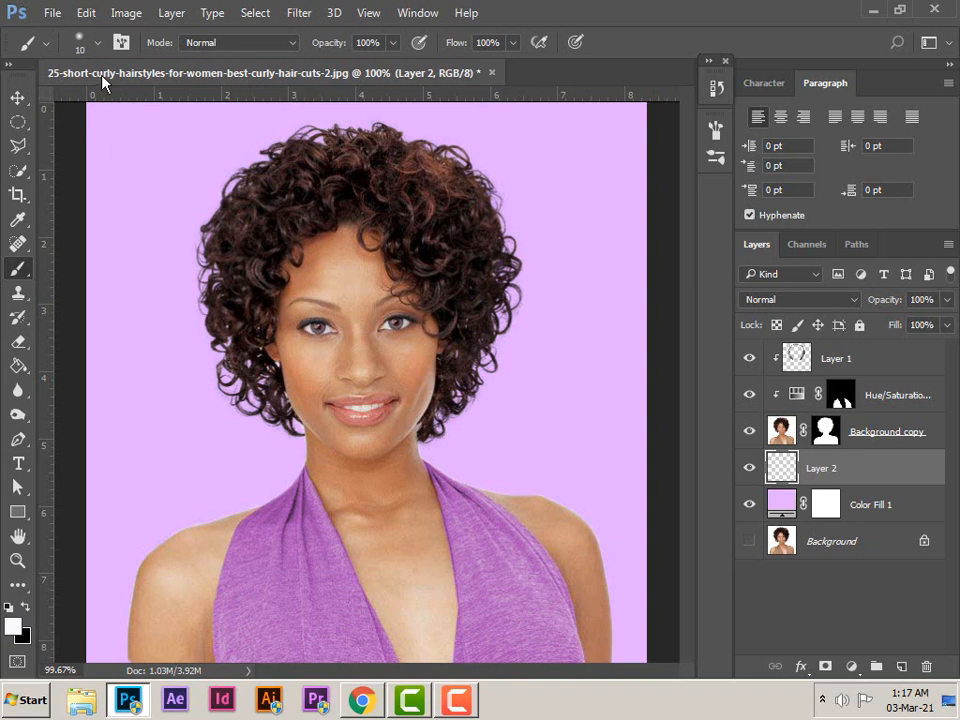
left_click(90, 43)
left_click_drag(110, 104, 184, 112)
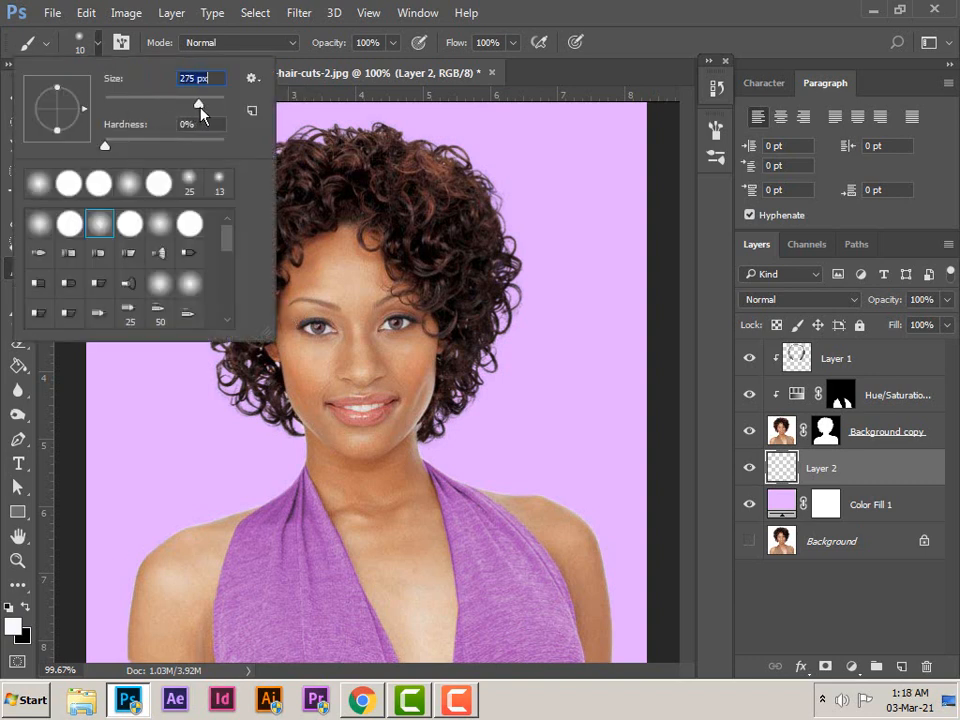
left_click_drag(206, 110, 211, 107)
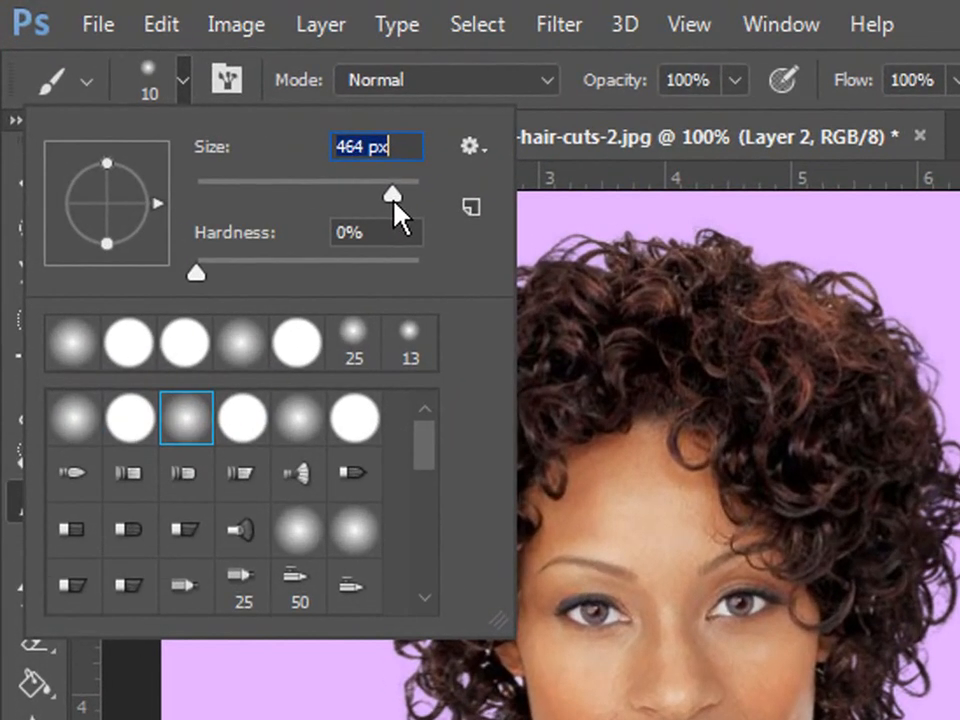
left_click_drag(394, 198, 390, 199)
double_click(341, 148)
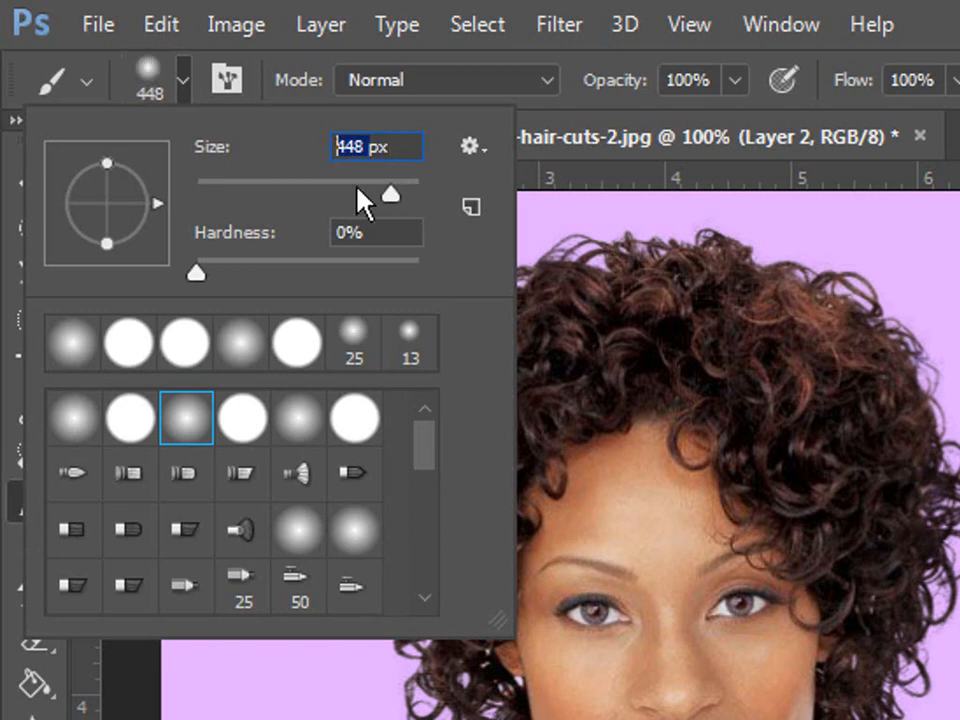
type("600")
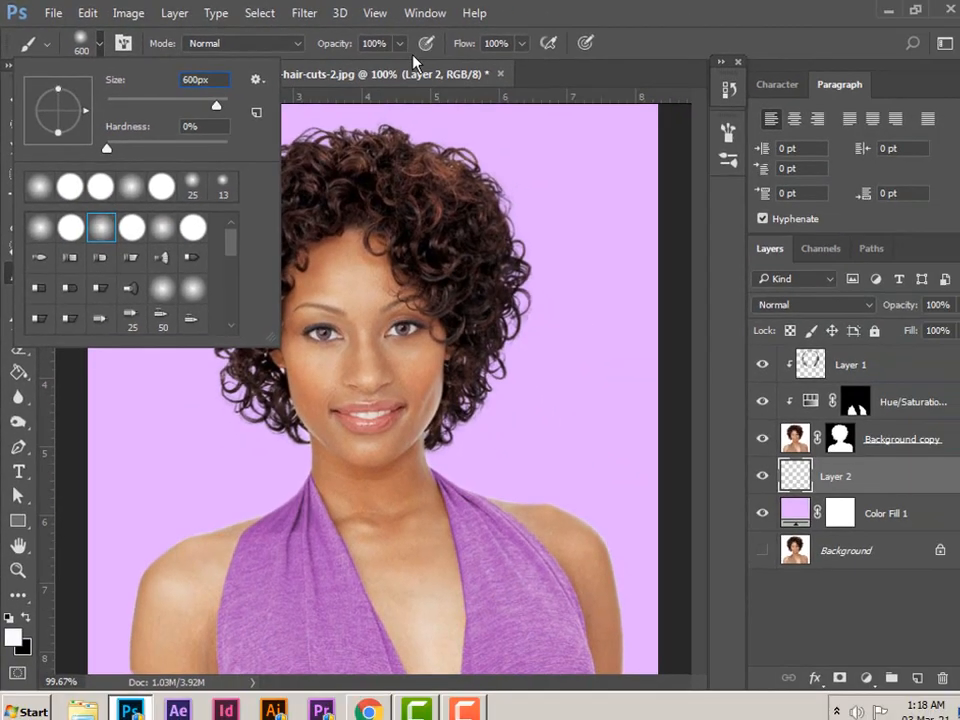
left_click(633, 46)
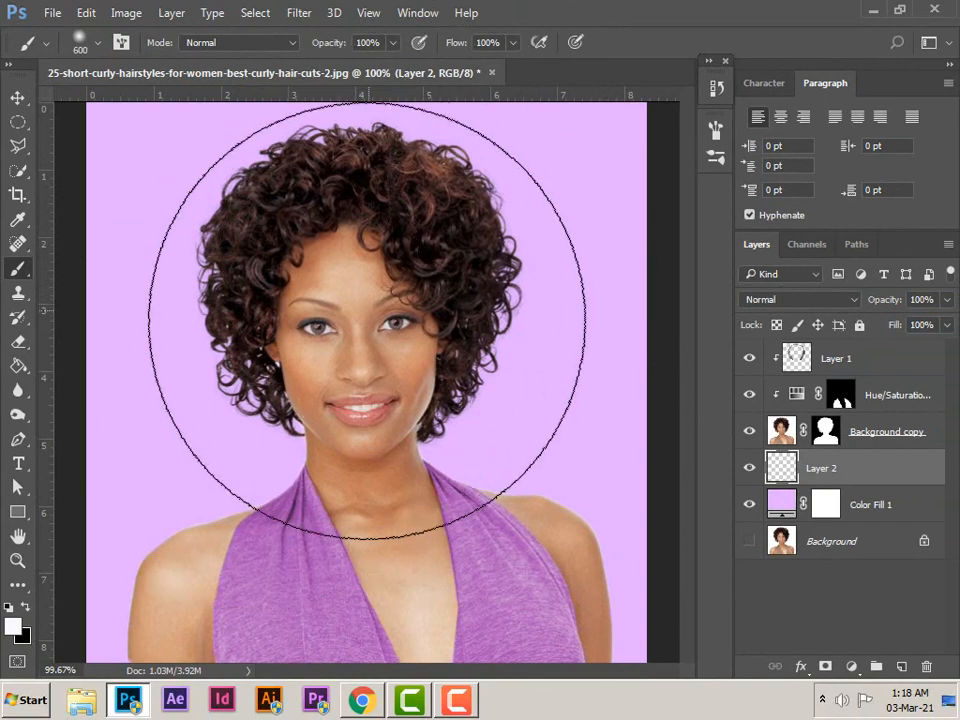
left_click(98, 46)
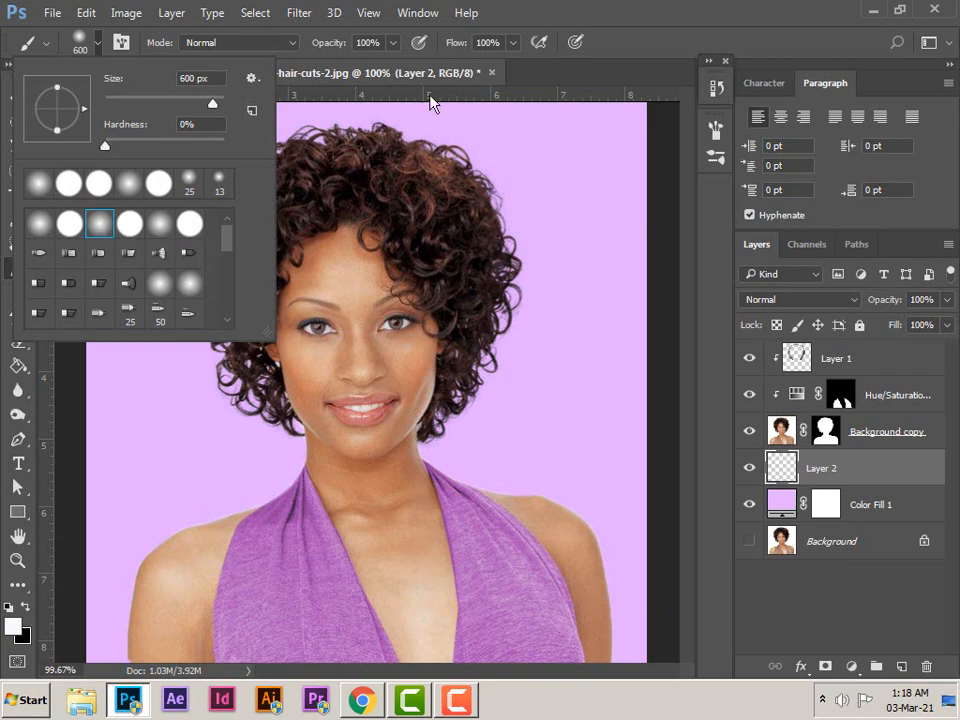
left_click(447, 72)
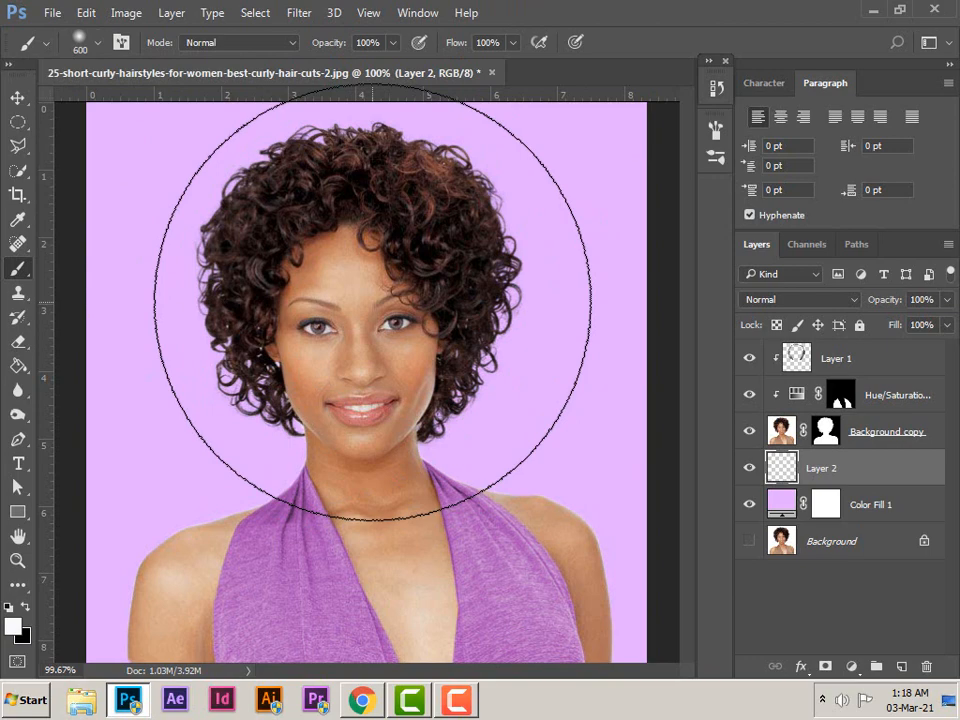
Step: Paint a soft white glow behind the woman on Layer 2 and scale it up to about 118%
mouse_move(372, 302)
left_mouse_down()
mouse_move(375, 503)
mouse_move(410, 562)
mouse_move(313, 355)
mouse_move(344, 272)
mouse_move(403, 390)
left_mouse_up()
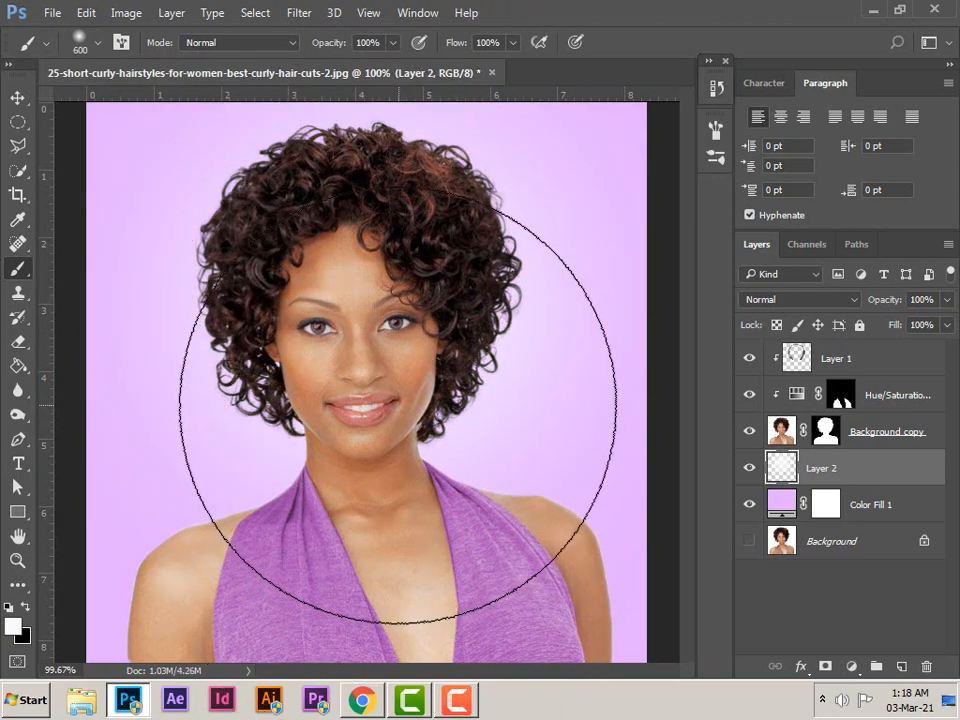
key("ctrl+t")
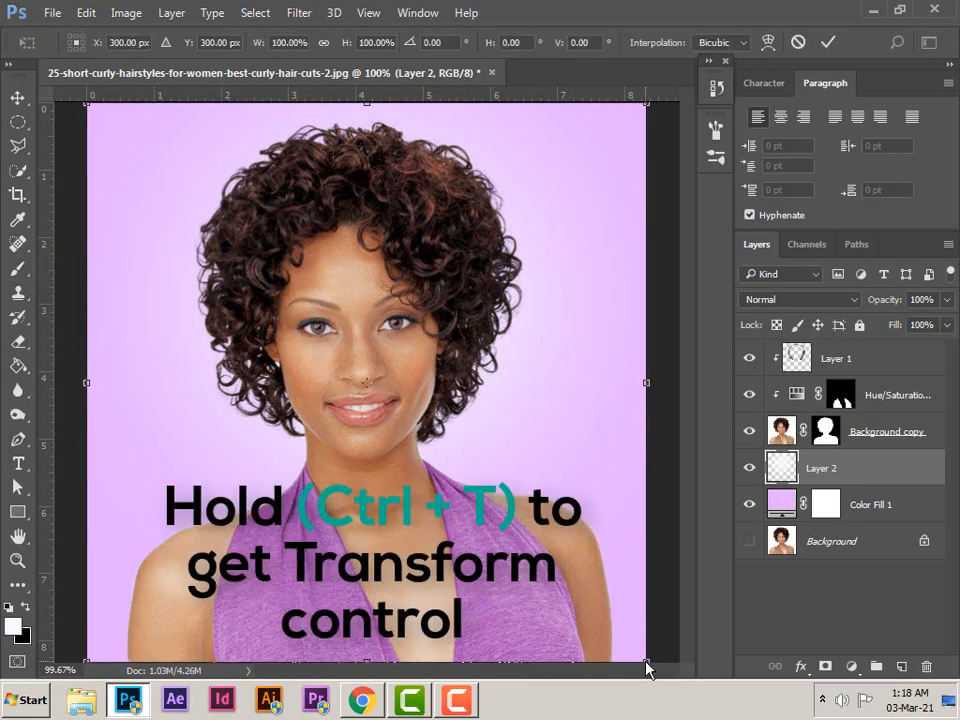
left_click_drag(645, 660, 686, 707)
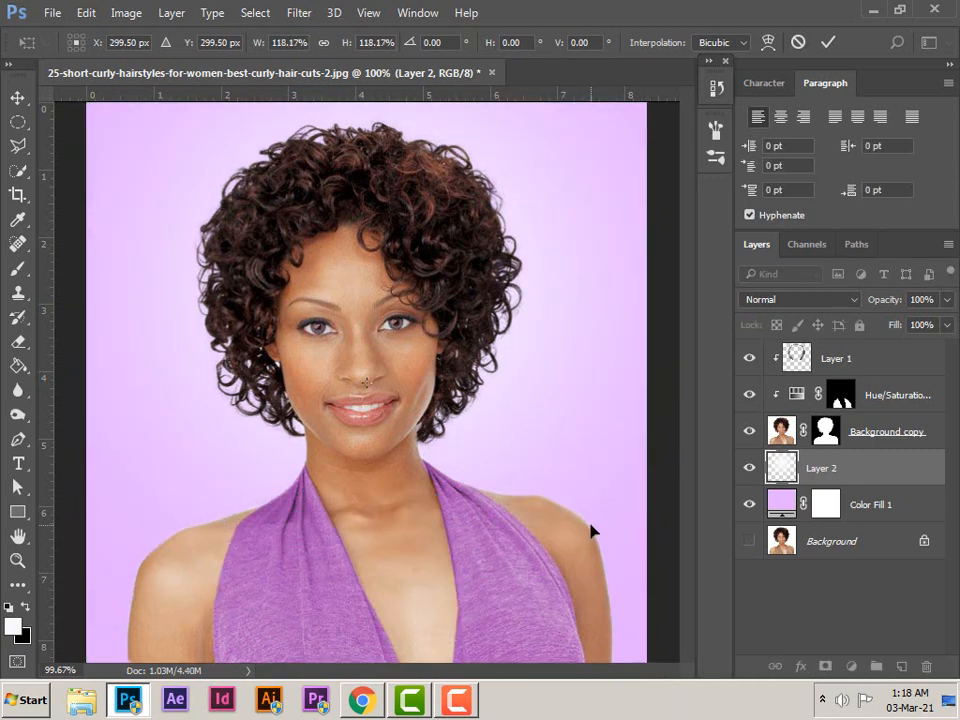
key("ctrl+0")
key("Return")
key("b")
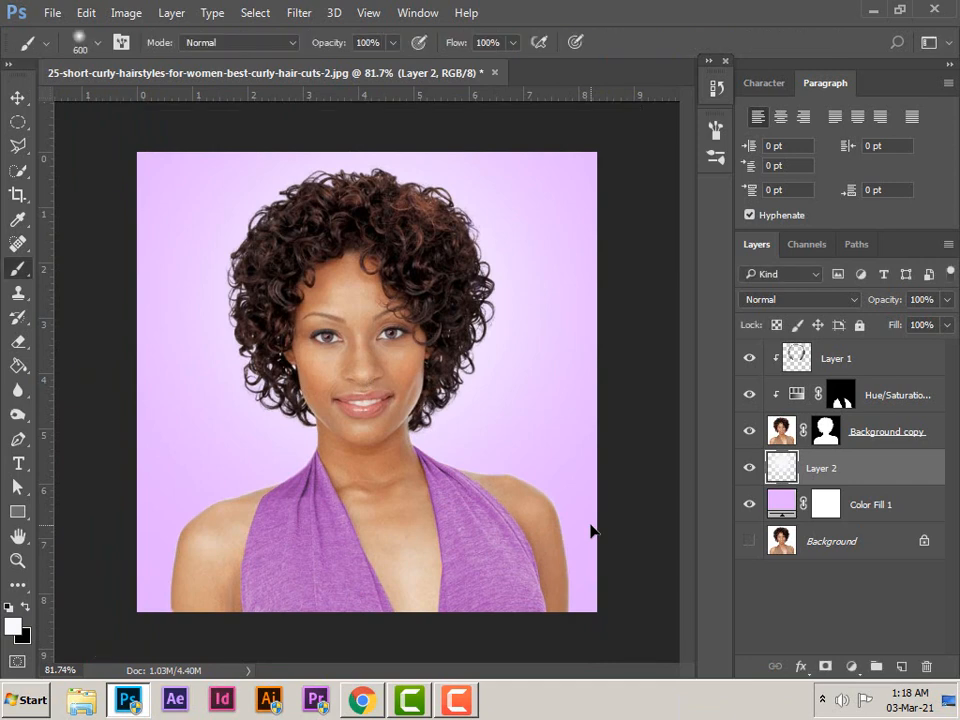
Step: Change the Color Fill 1 background colour to blue 5697ff
double_click(785, 507)
left_click_drag(585, 172, 562, 221)
left_click(546, 194)
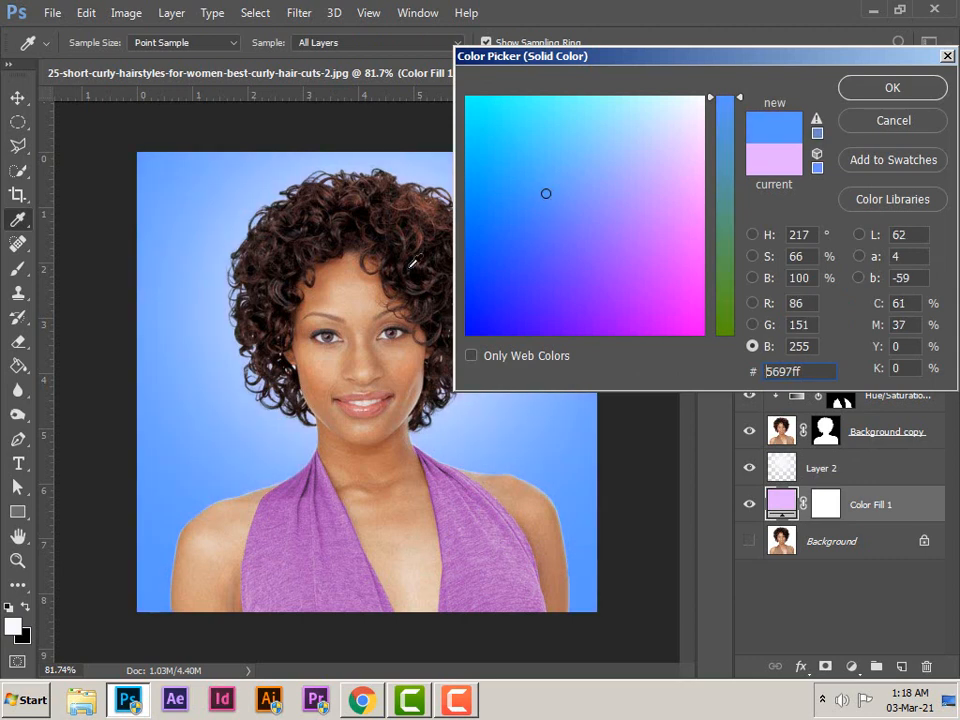
left_click(893, 88)
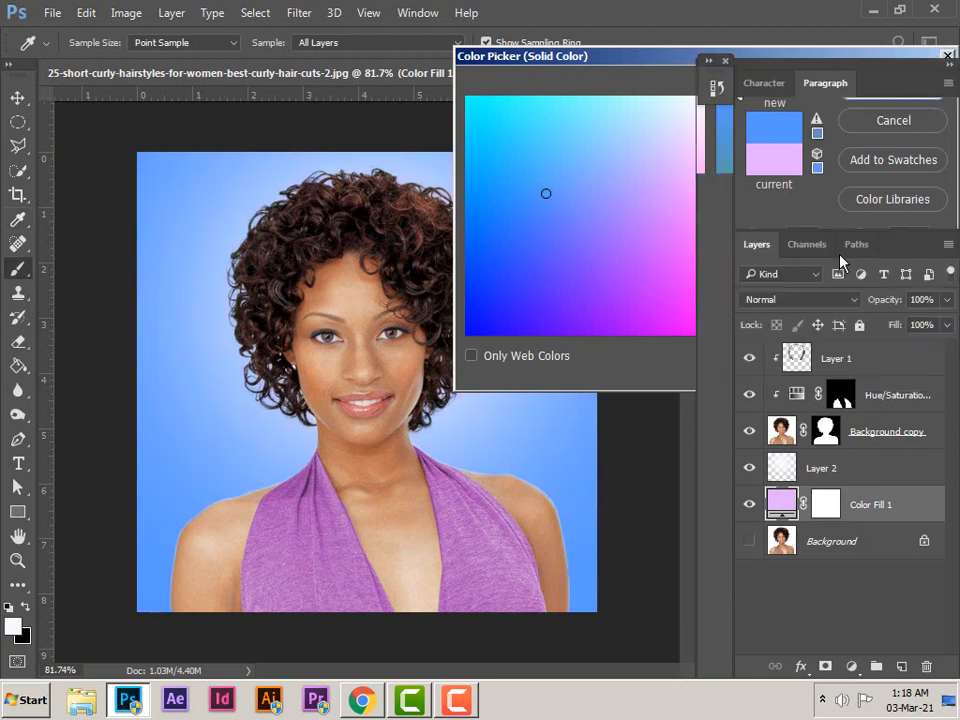
Step: Recolour the top blue by setting its Hue/Saturation adjustment to hue 227 and saturation 39
double_click(796, 395)
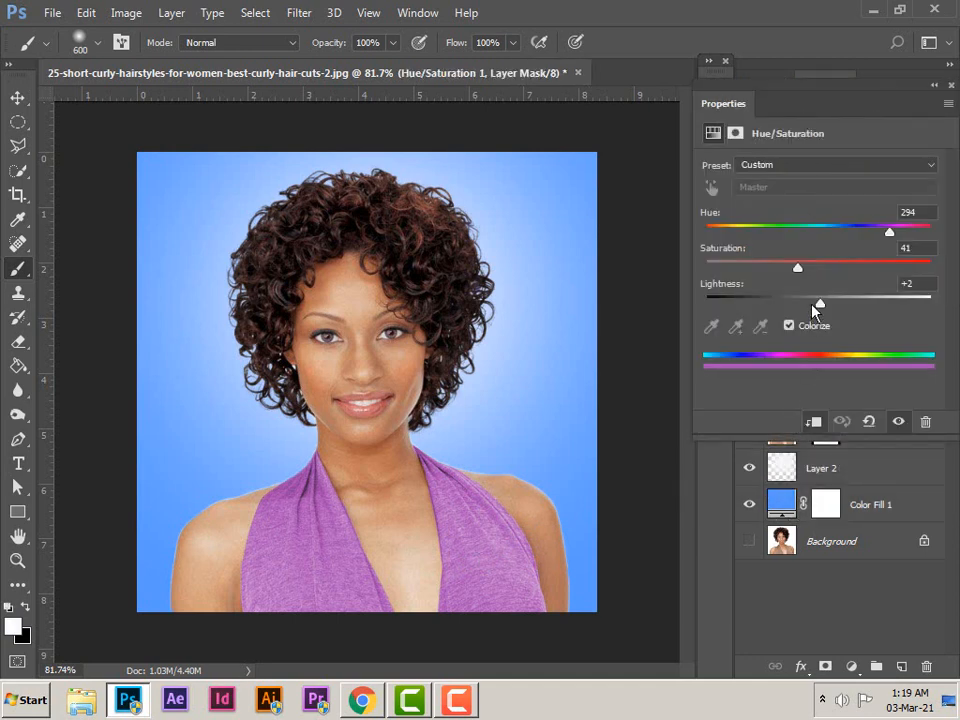
mouse_move(797, 268)
left_mouse_down()
mouse_move(783, 269)
mouse_move(794, 268)
left_mouse_up()
left_click_drag(889, 234, 848, 241)
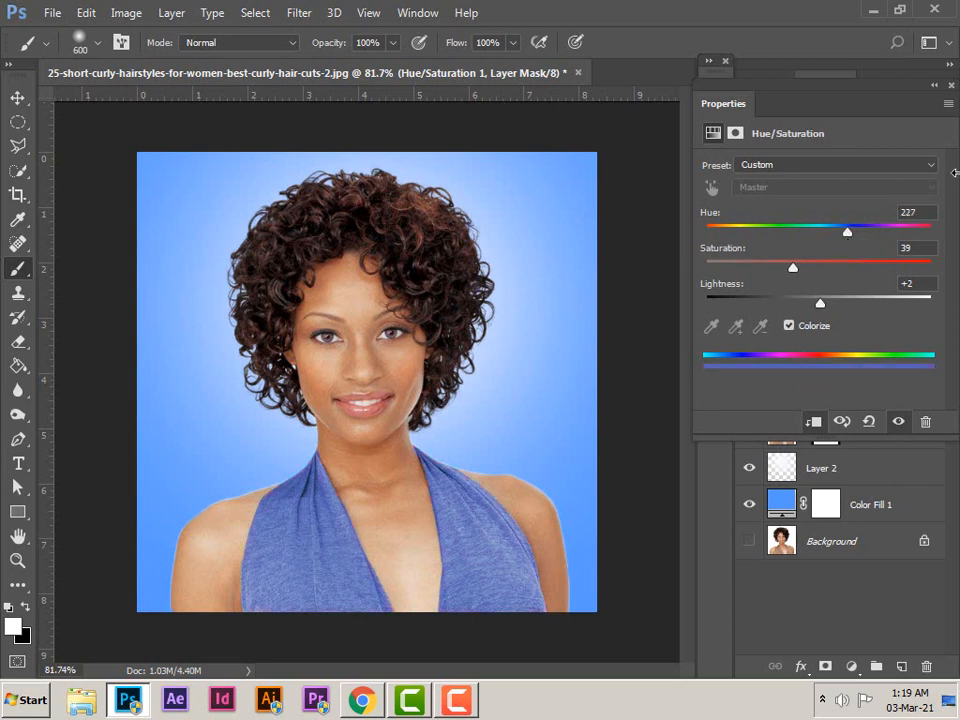
left_click(950, 88)
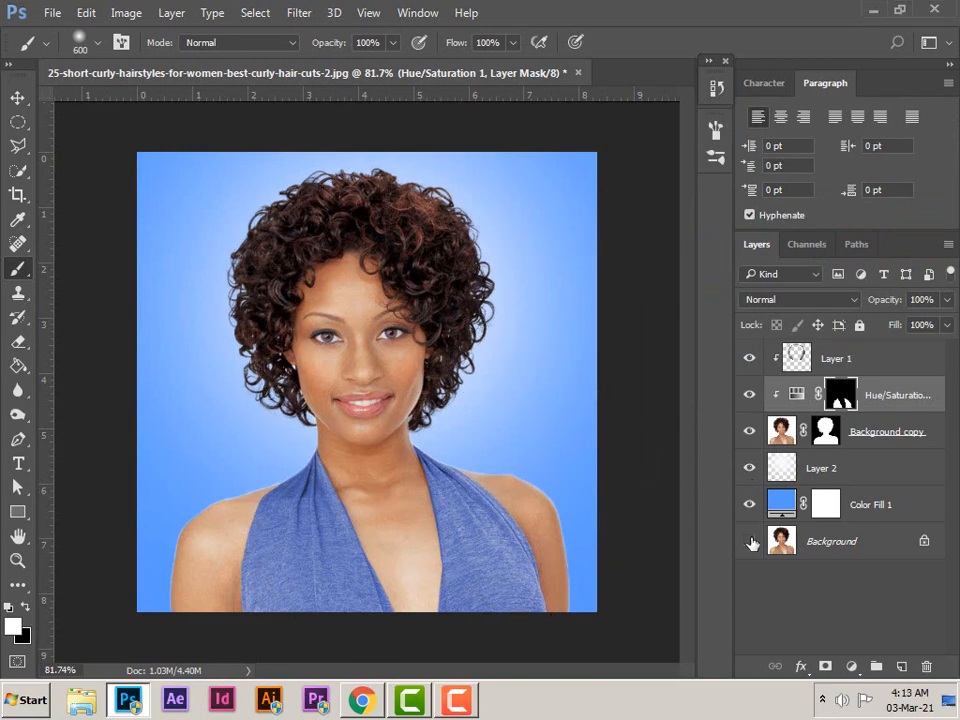
Step: Group all layers from Layer 1 down to Color Fill 1 and toggle the group's visibility to compare with the original photo
left_click(860, 366)
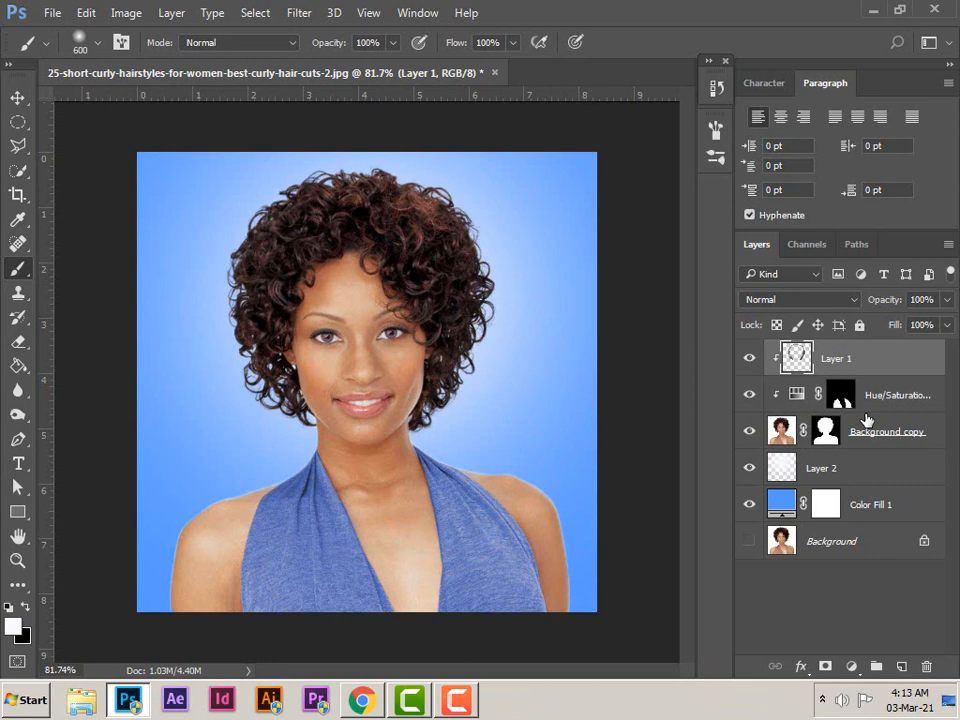
left_click(867, 505, "shift")
key("ctrl+g")
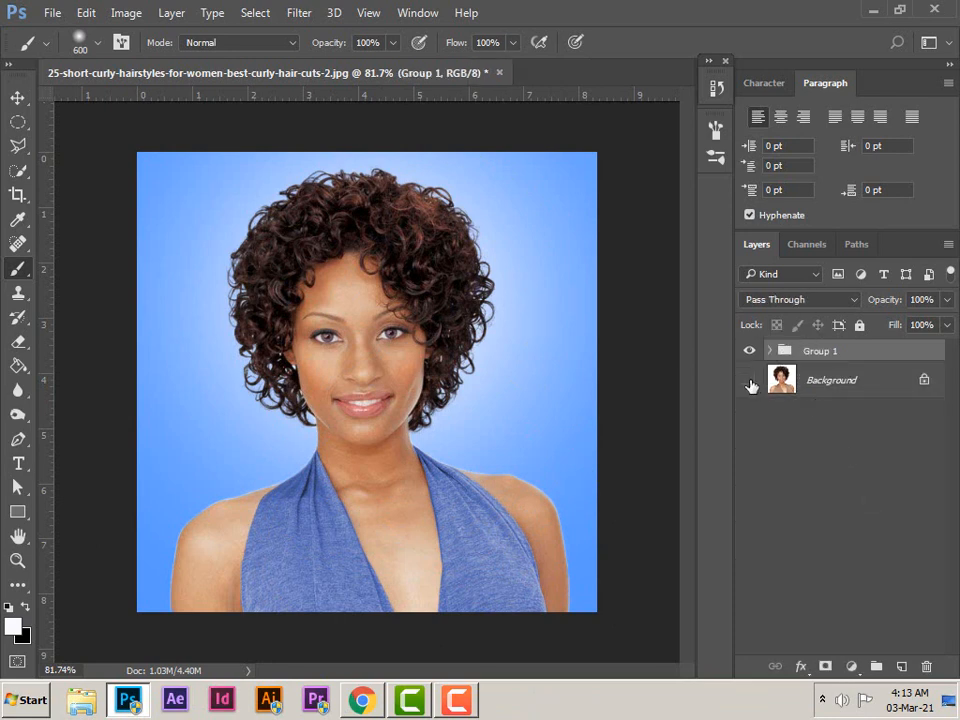
left_click(749, 351)
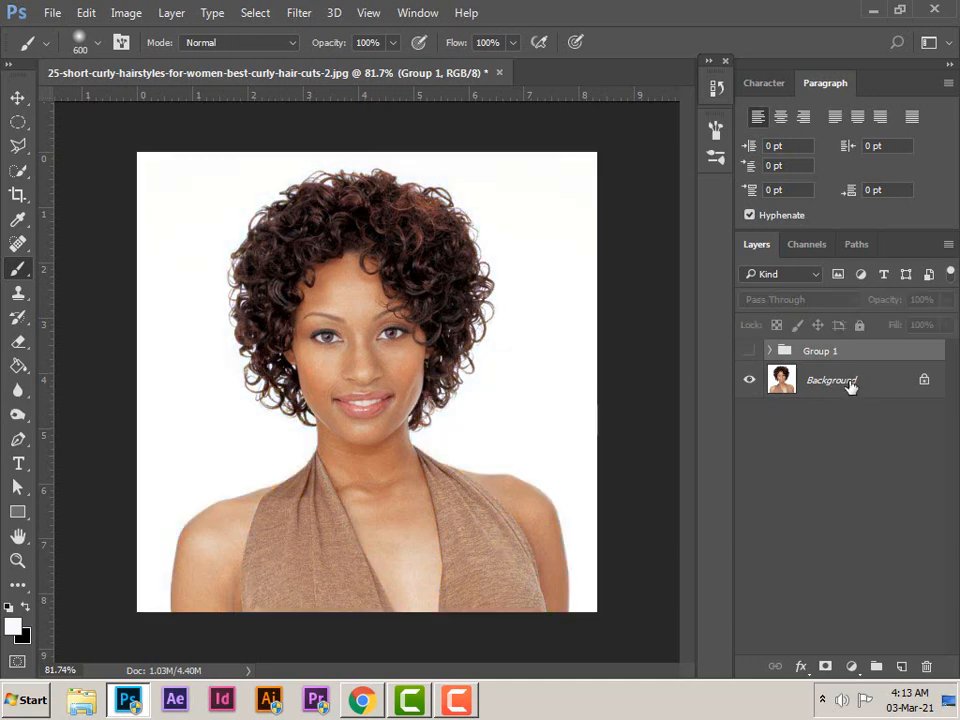
left_click(750, 352)
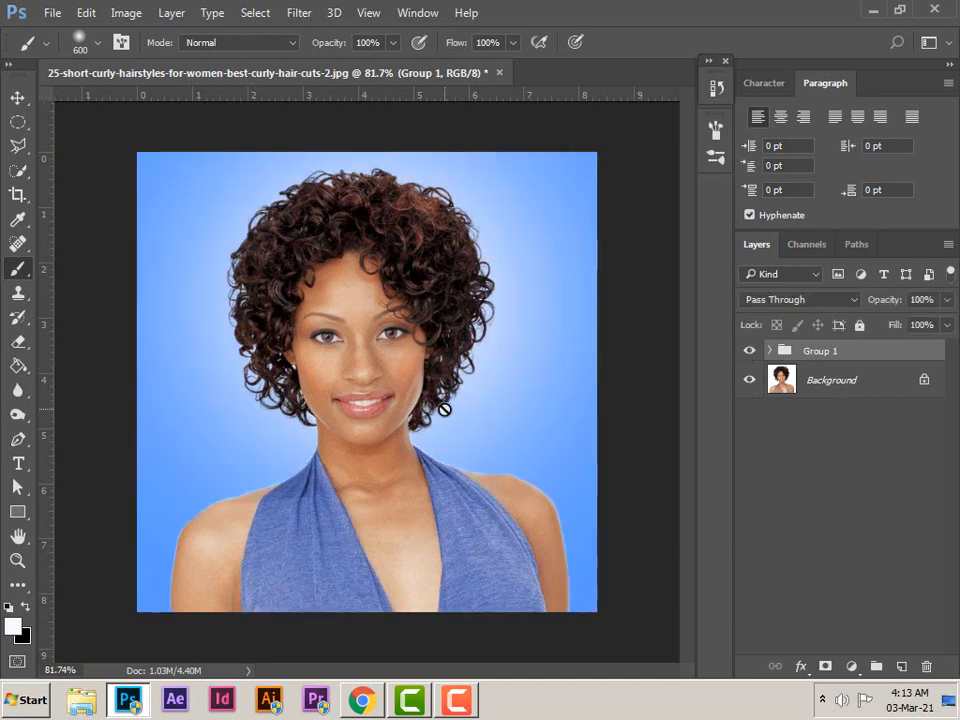